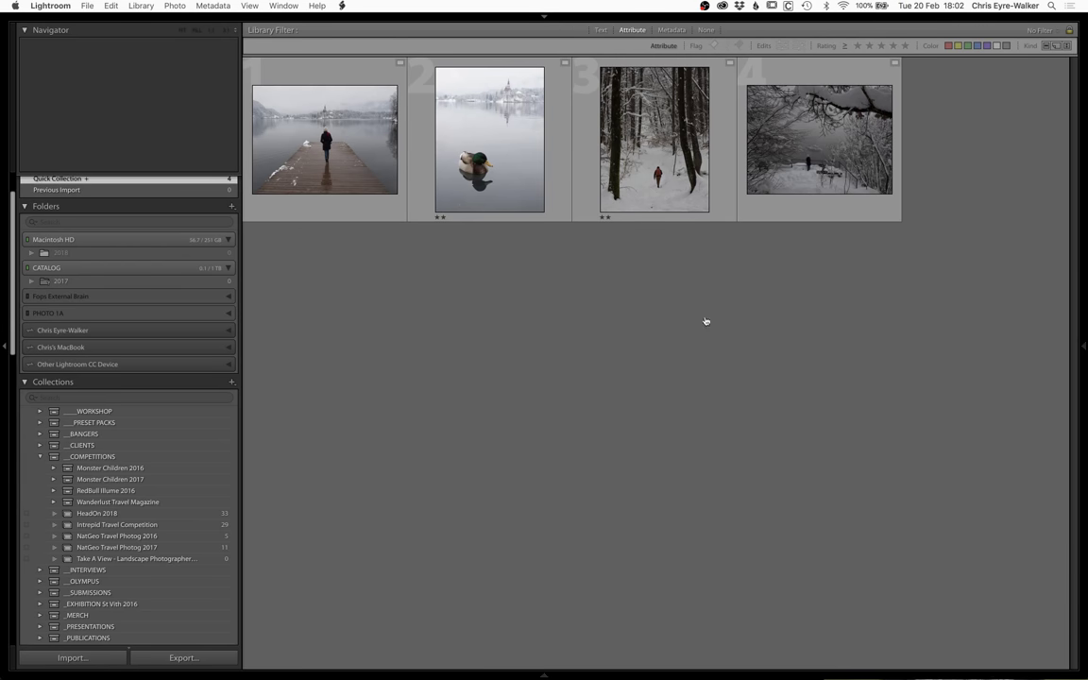
Step: Open the Lake Bled jetty photo in Loupe view on a medium grey surround, then switch to Develop
{"action": "left_click", "coordinate": [336, 156]}
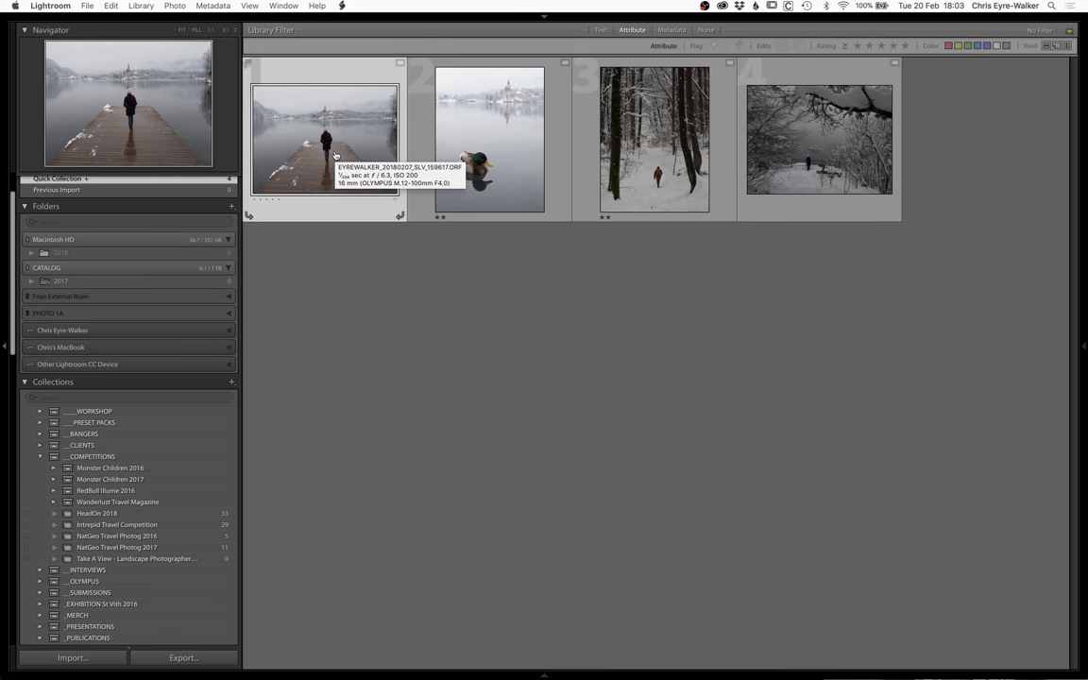
{"action": "double_click", "coordinate": [335, 154]}
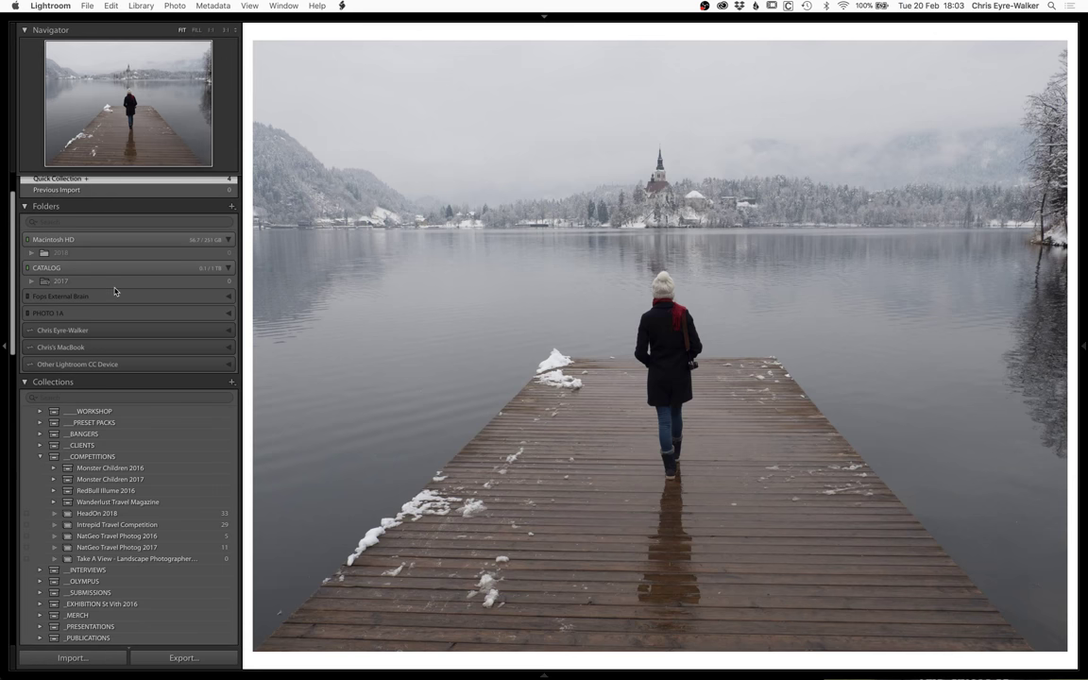
{"action": "right_click", "coordinate": [245, 270]}
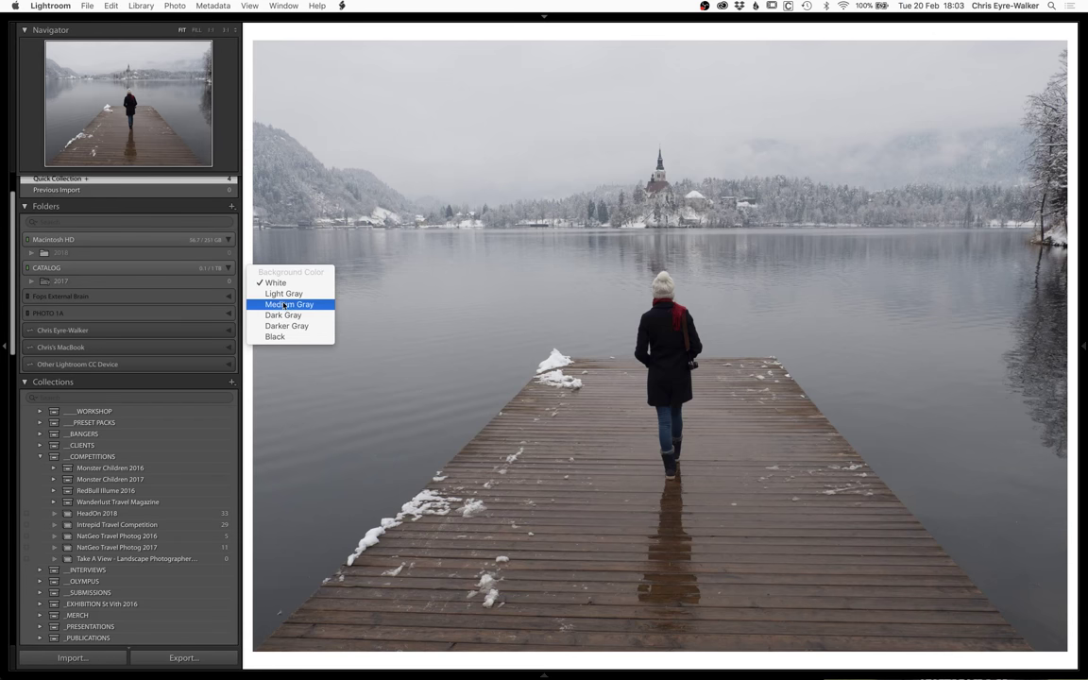
{"action": "key", "text": "Escape"}
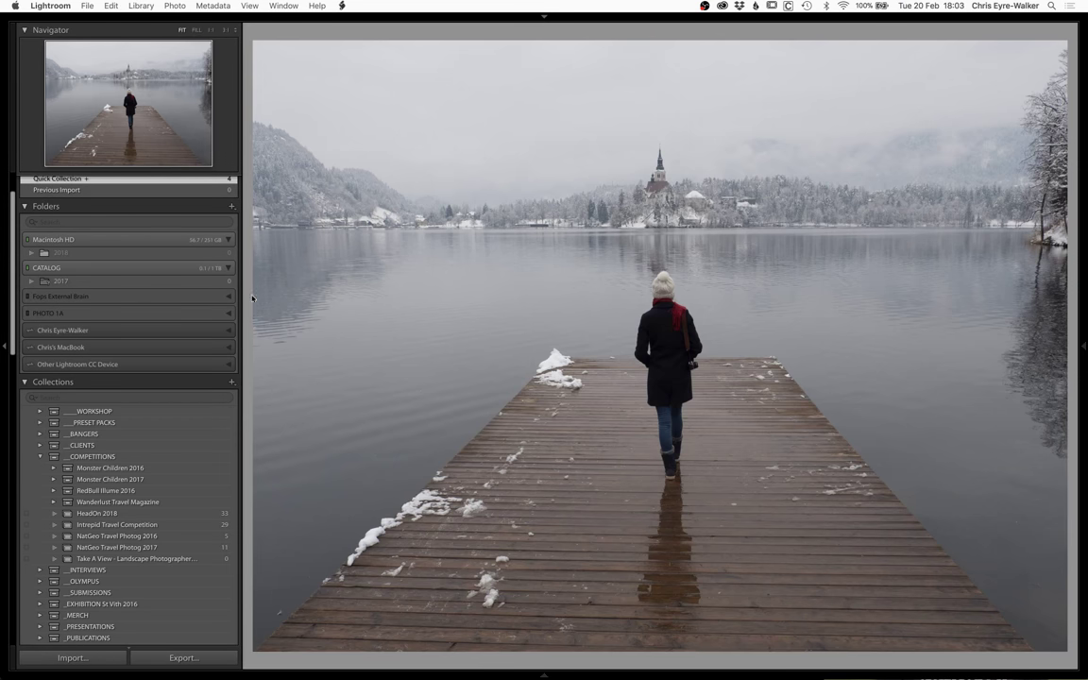
{"action": "key", "text": "super+j"}
{"action": "key", "text": "d"}
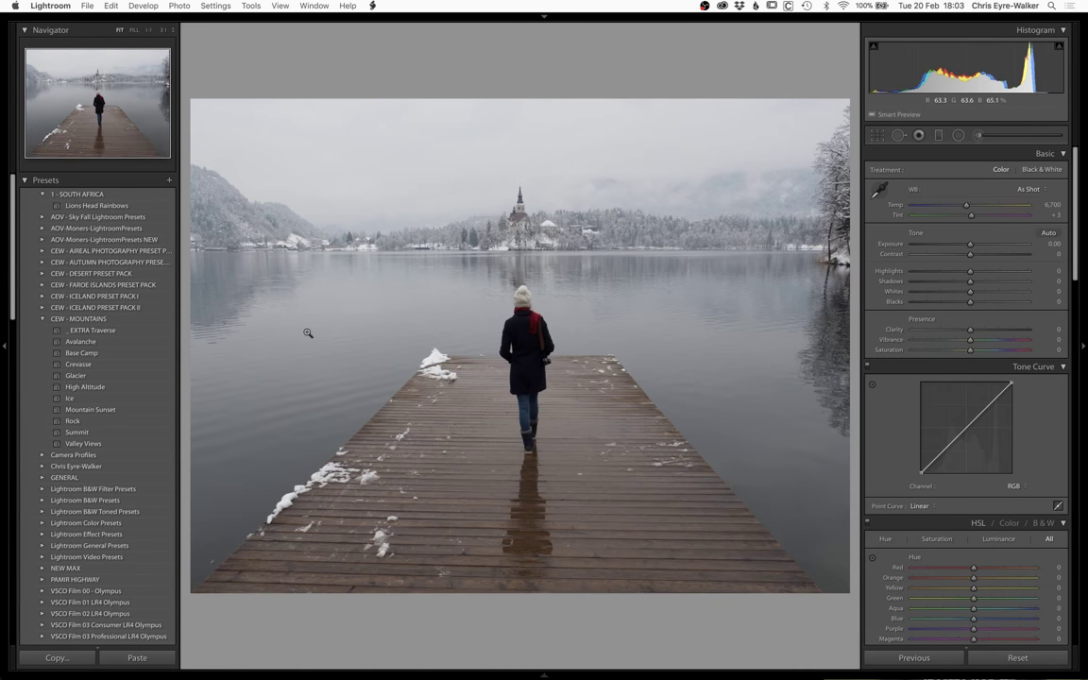
Step: Apply the CEW - Mountains Glacier preset to the jetty photo and choose Upright Guided in Transform
{"action": "left_click", "coordinate": [82, 376]}
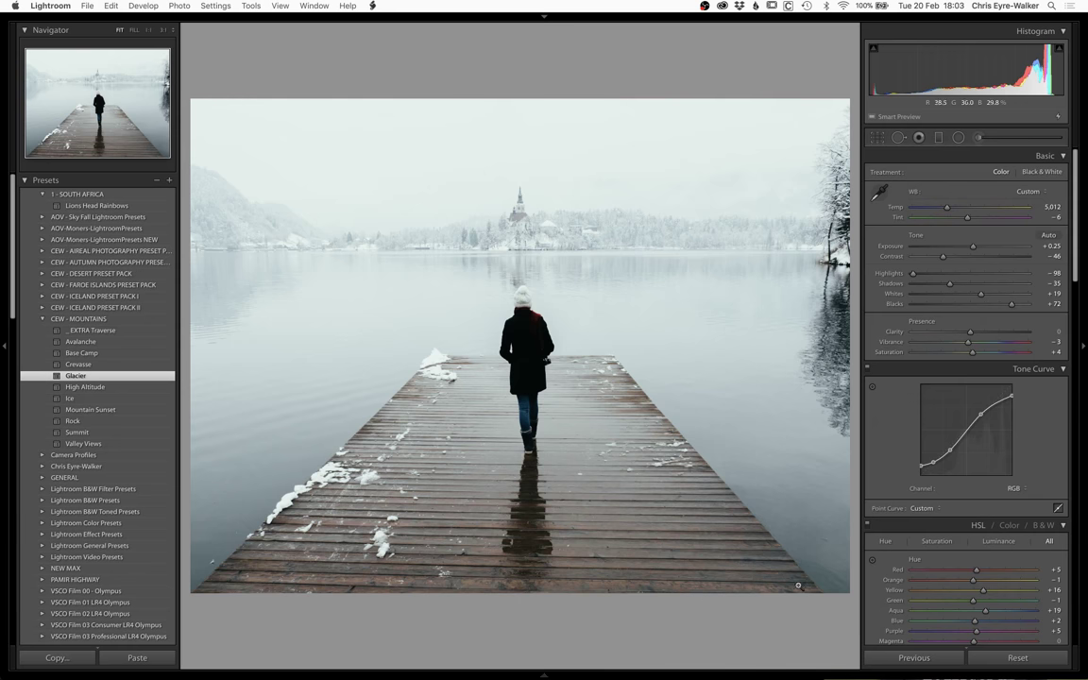
{"action": "scroll", "coordinate": [877, 472], "scroll_direction": "down", "scroll_amount": 1}
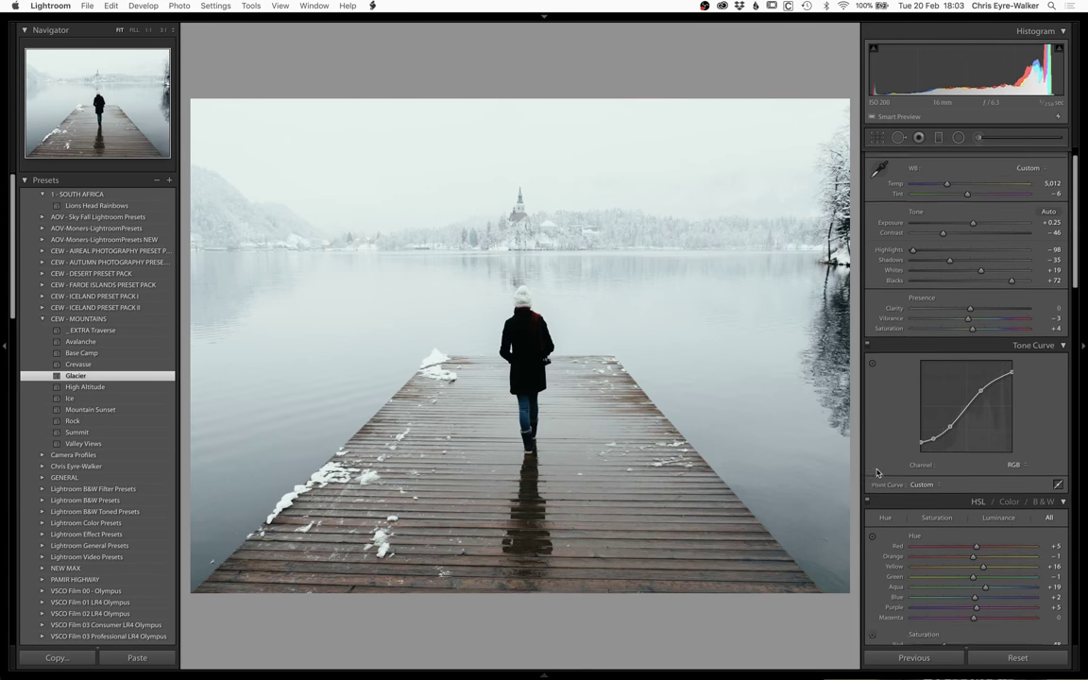
{"action": "scroll", "coordinate": [877, 472], "scroll_direction": "down", "scroll_amount": 20}
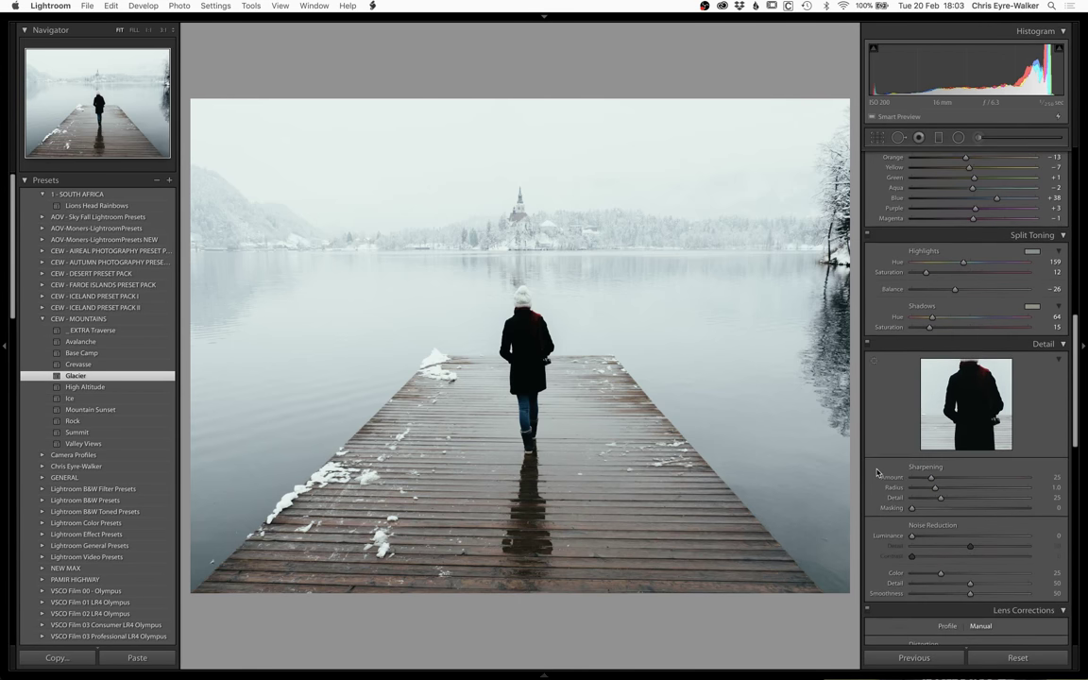
{"action": "scroll", "coordinate": [877, 472], "scroll_direction": "down", "scroll_amount": 15}
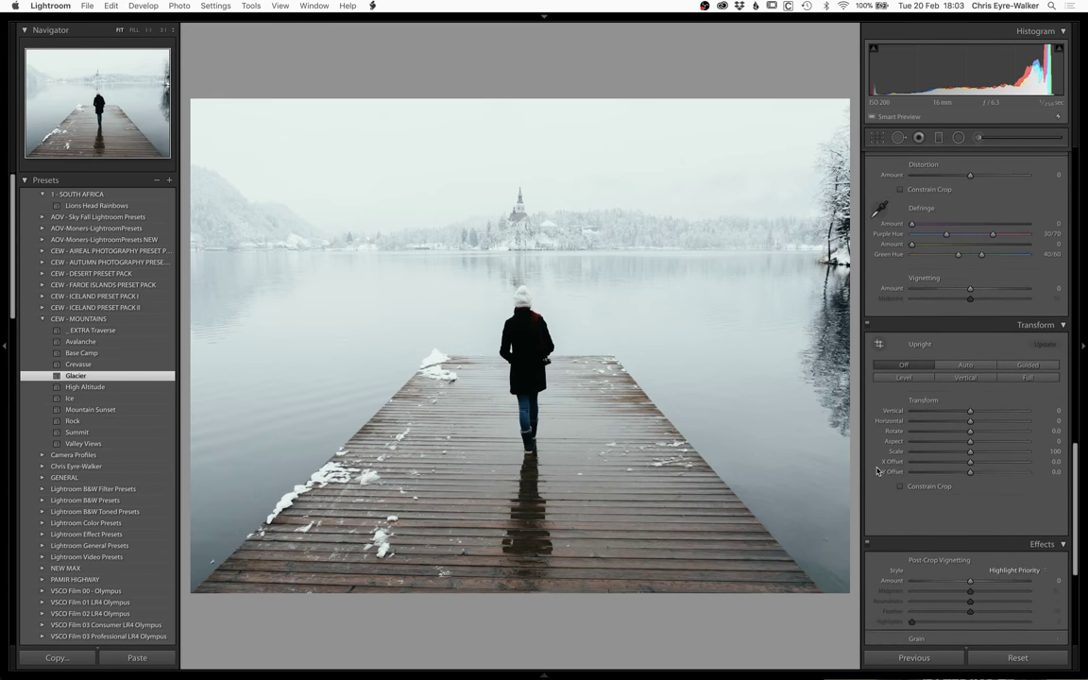
{"action": "scroll", "coordinate": [878, 473], "scroll_direction": "down", "scroll_amount": 1}
{"action": "scroll", "coordinate": [1034, 354], "scroll_direction": "down", "scroll_amount": 1}
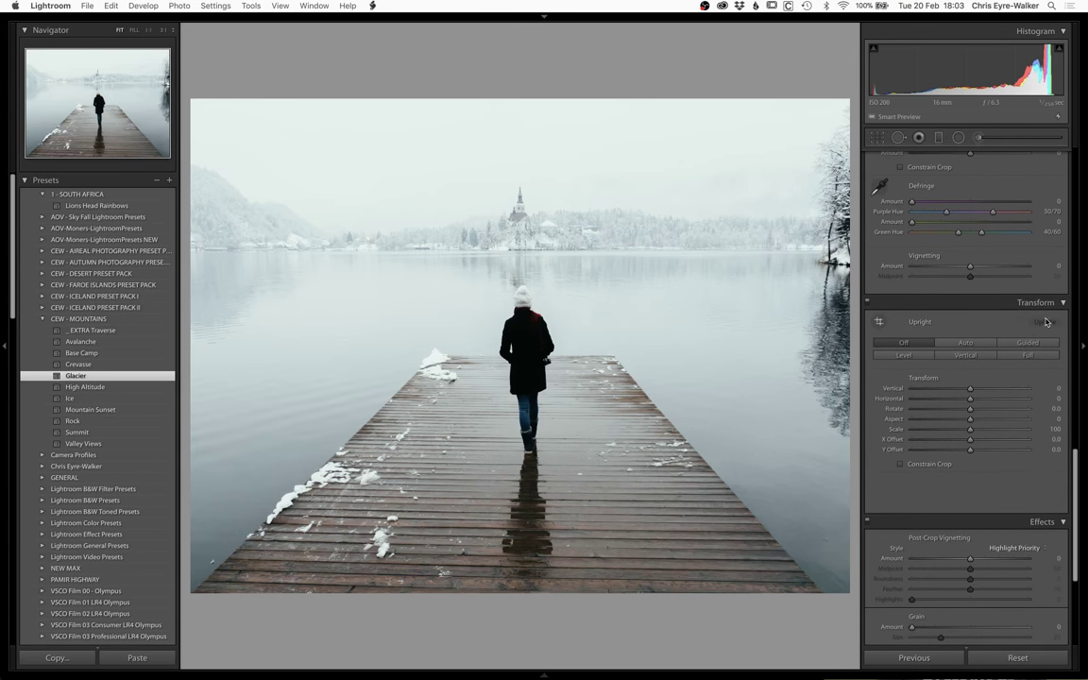
{"action": "left_click", "coordinate": [1027, 344]}
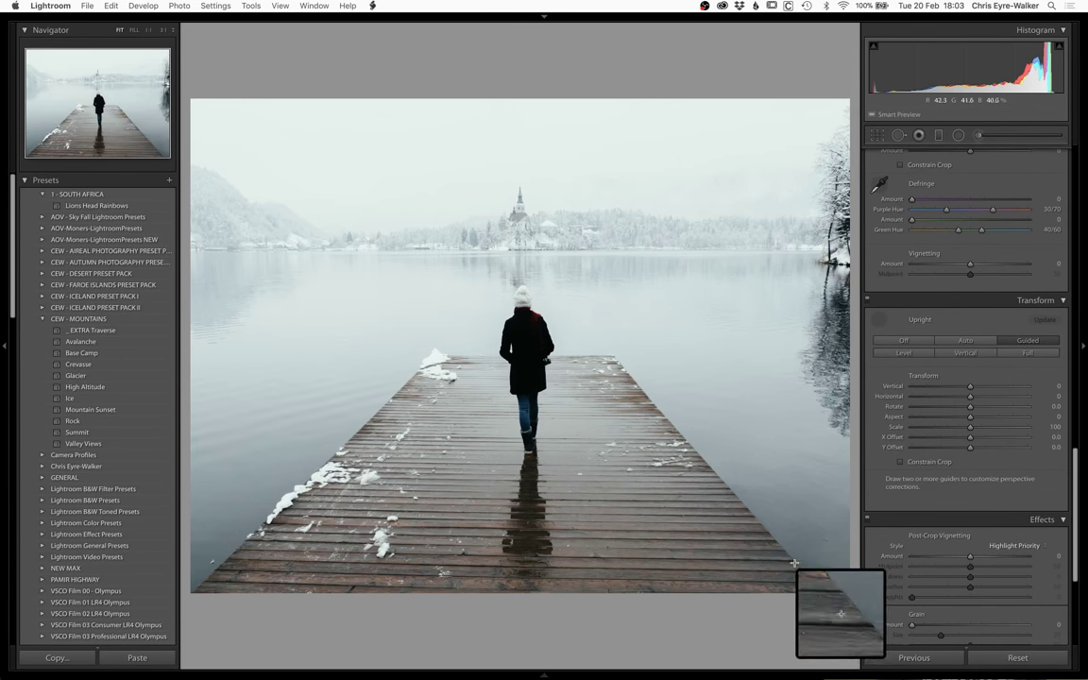
Step: Draw Guided Upright lines along the jetty's front edge and the far shoreline
{"action": "mouse_move", "coordinate": [813, 583]}
{"action": "left_mouse_down"}
{"action": "mouse_move", "coordinate": [167, 566]}
{"action": "mouse_move", "coordinate": [195, 567]}
{"action": "left_mouse_up"}
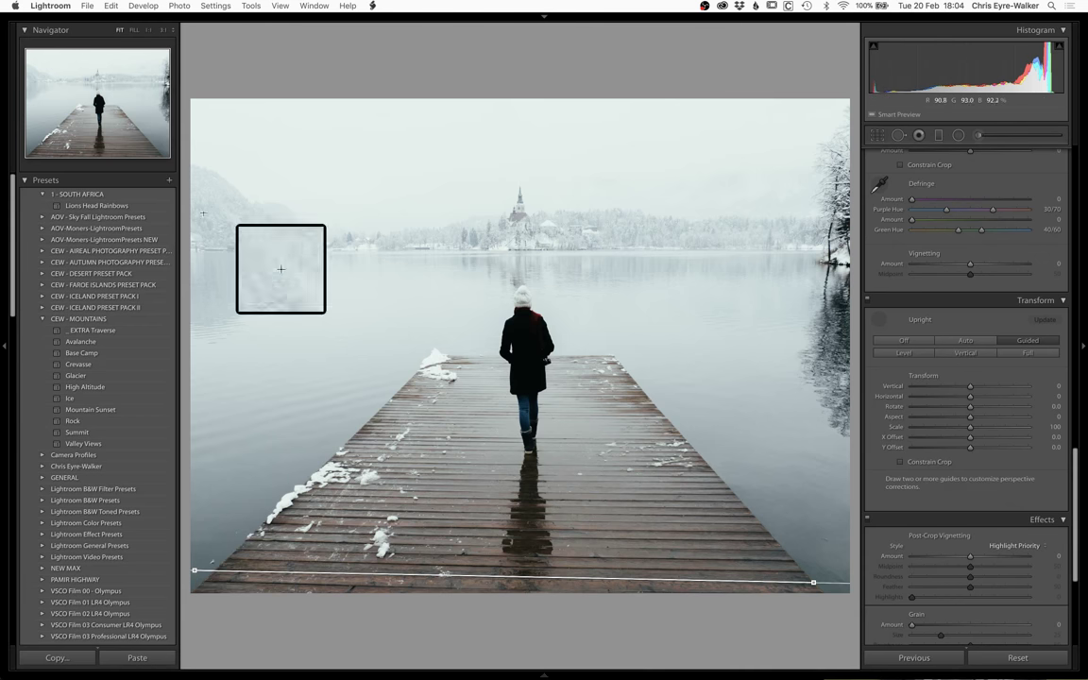
{"action": "left_click_drag", "start_coordinate": [194, 250], "coordinate": [852, 248]}
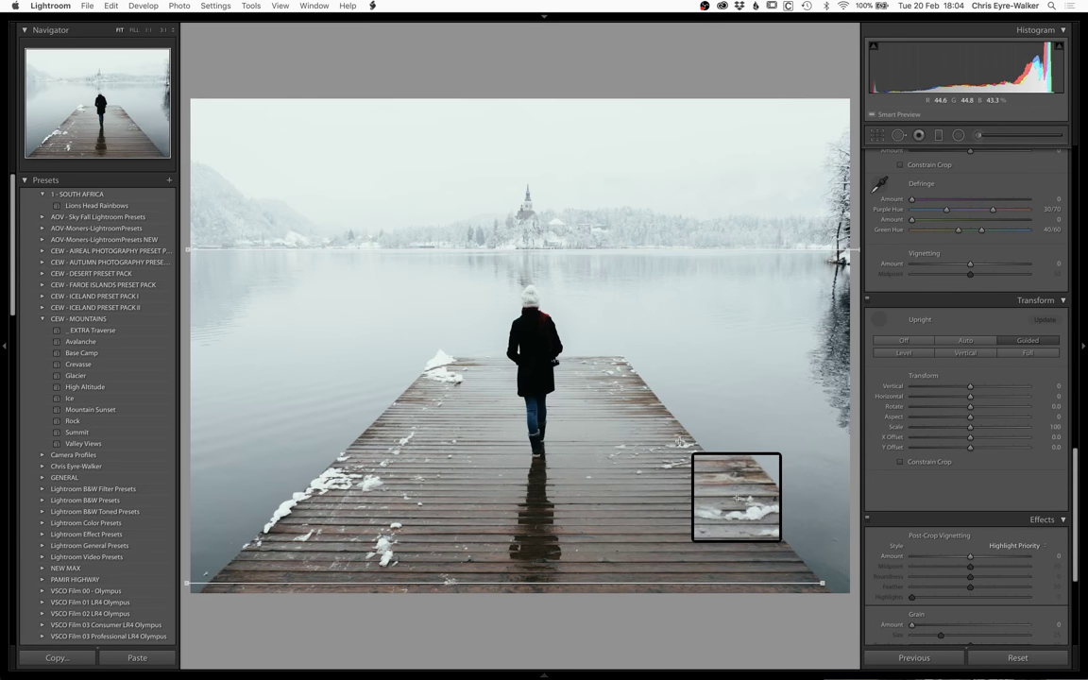
{"action": "key", "text": "r"}
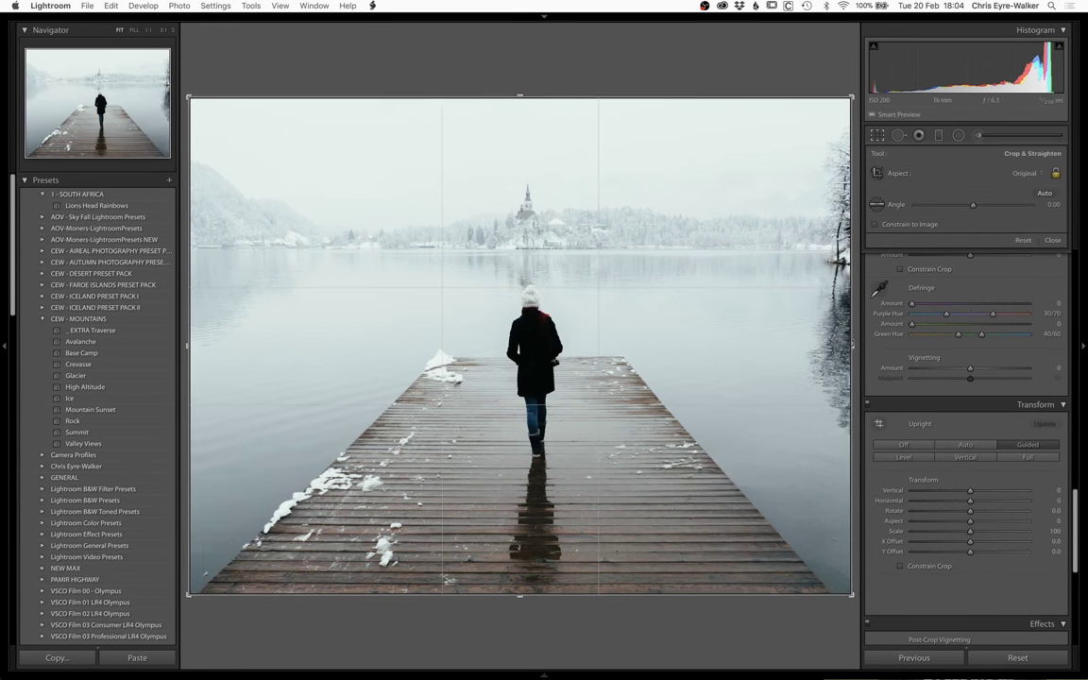
Step: Crop the jetty photo slightly tighter around its centre at a 0.02° angle and apply it
{"action": "left_click_drag", "start_coordinate": [854, 348], "coordinate": [854, 348]}
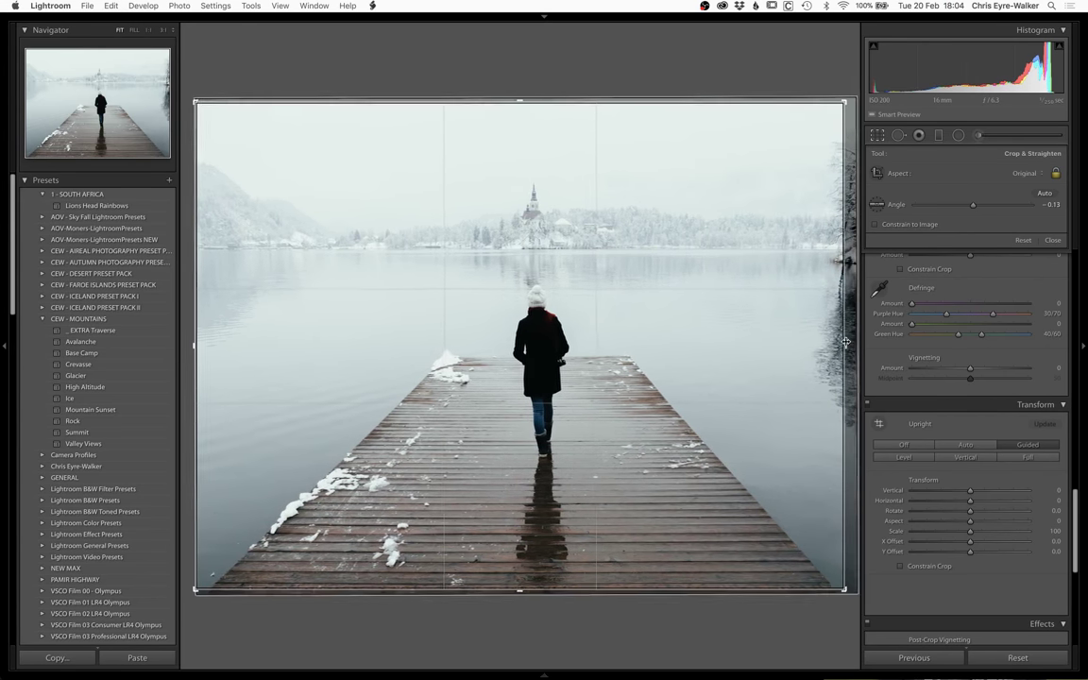
{"action": "left_click_drag", "start_coordinate": [727, 349], "coordinate": [722, 356]}
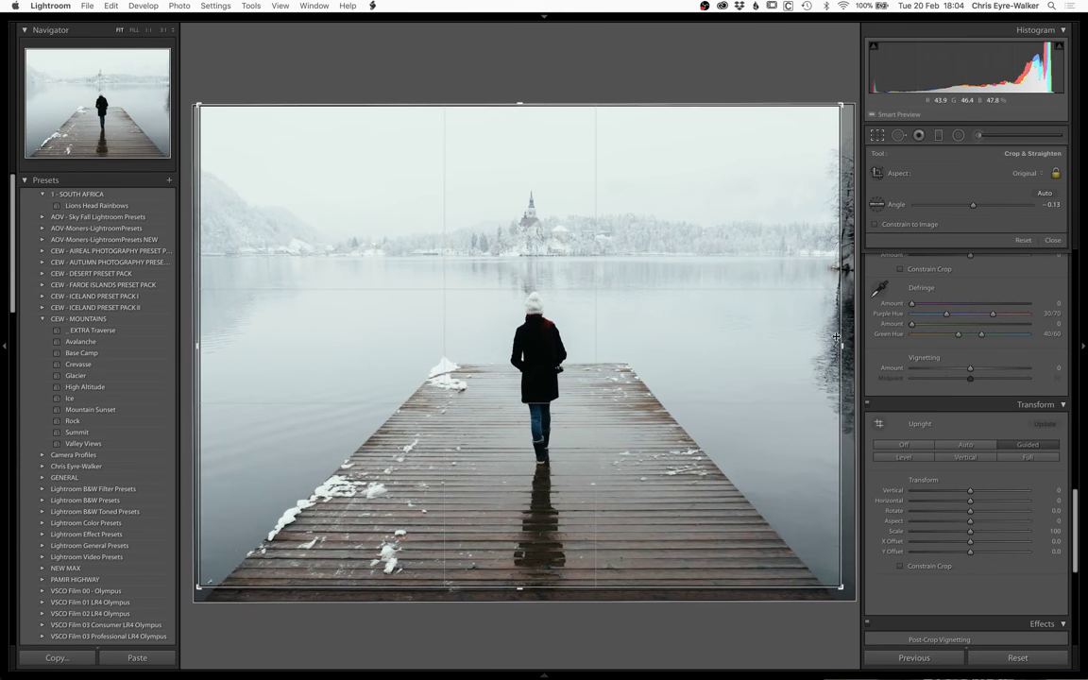
{"action": "left_click_drag", "start_coordinate": [840, 344], "coordinate": [841, 319]}
{"action": "left_click_drag", "start_coordinate": [675, 354], "coordinate": [676, 353]}
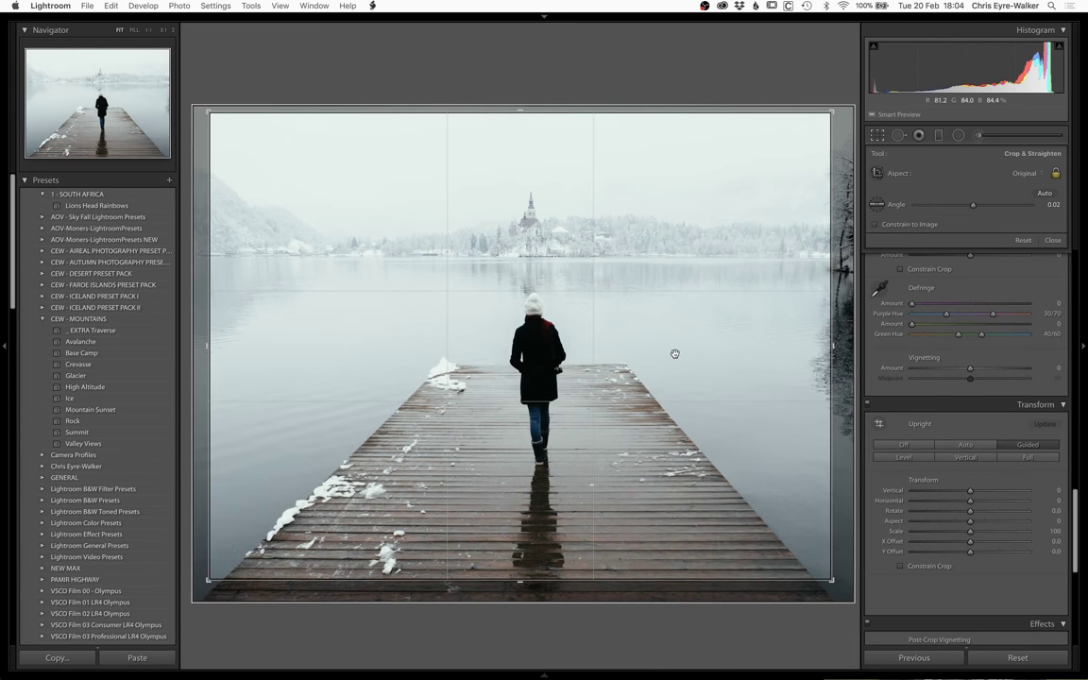
{"action": "key", "text": "Return"}
Step: Lower the Split Toning highlights saturation from 12 to 6
{"action": "scroll", "coordinate": [966, 369], "scroll_direction": "up", "scroll_amount": 10}
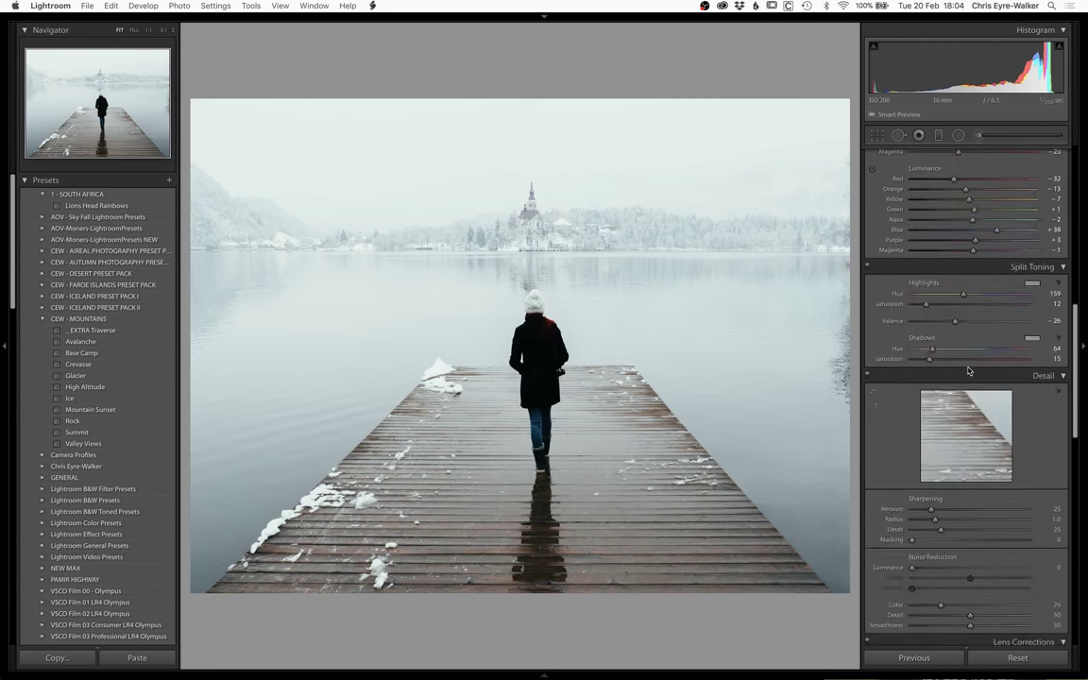
{"action": "scroll", "coordinate": [968, 370], "scroll_direction": "up", "scroll_amount": 5}
{"action": "scroll", "coordinate": [970, 370], "scroll_direction": "down", "scroll_amount": 4}
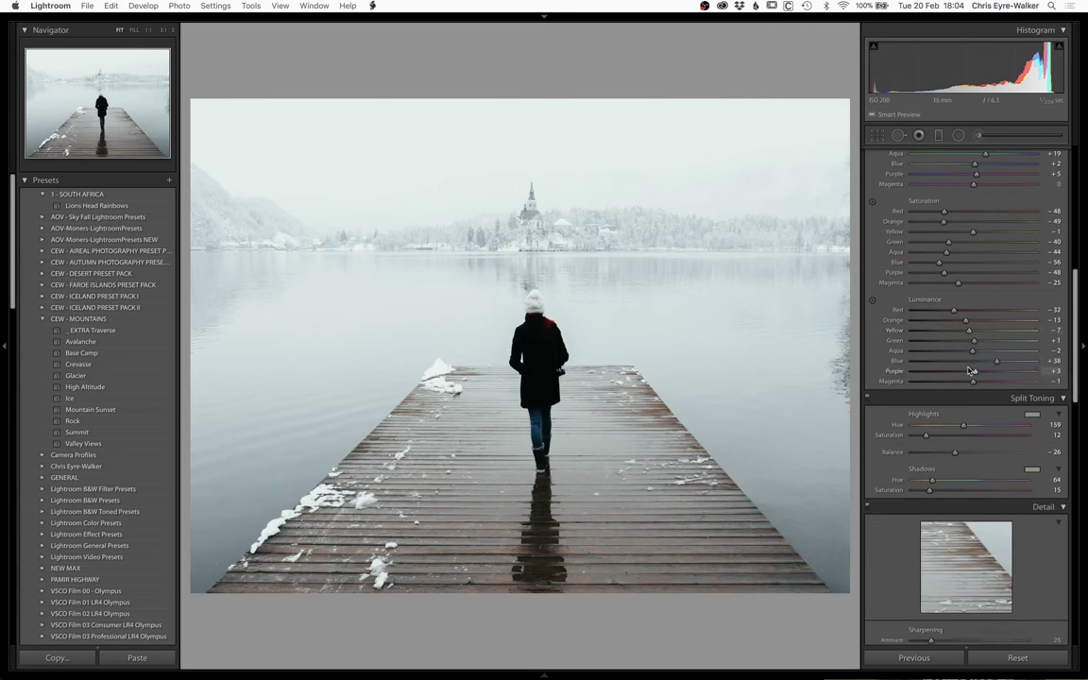
{"action": "scroll", "coordinate": [968, 370], "scroll_direction": "down", "scroll_amount": 5}
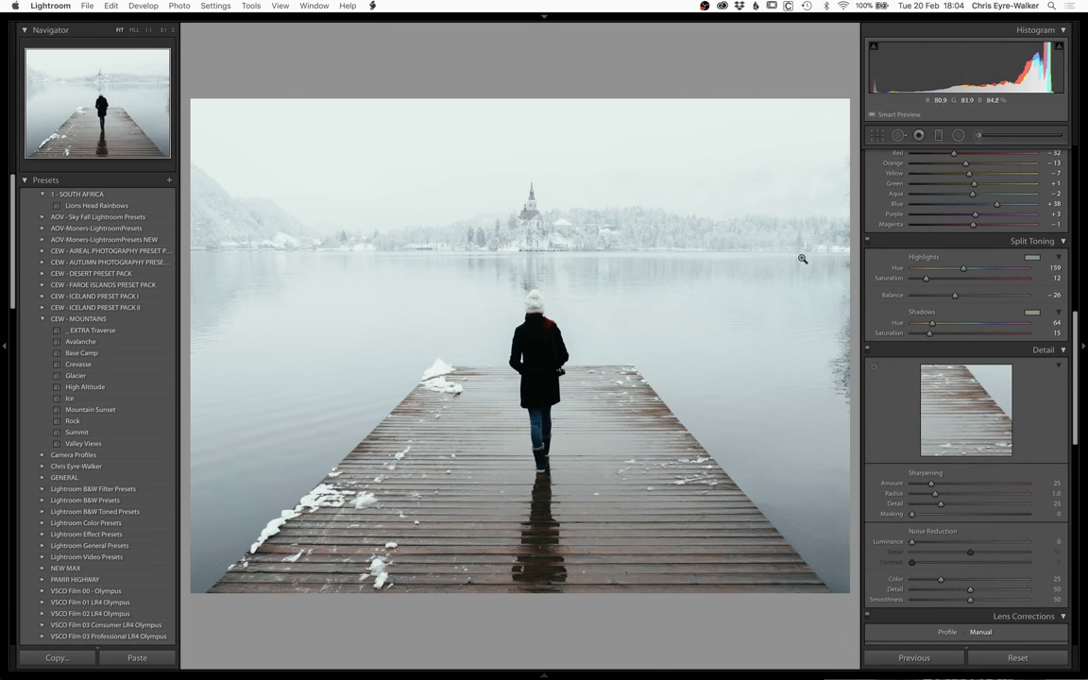
{"action": "left_click_drag", "start_coordinate": [926, 279], "coordinate": [915, 280]}
{"action": "scroll", "coordinate": [944, 281], "scroll_direction": "up", "scroll_amount": 10}
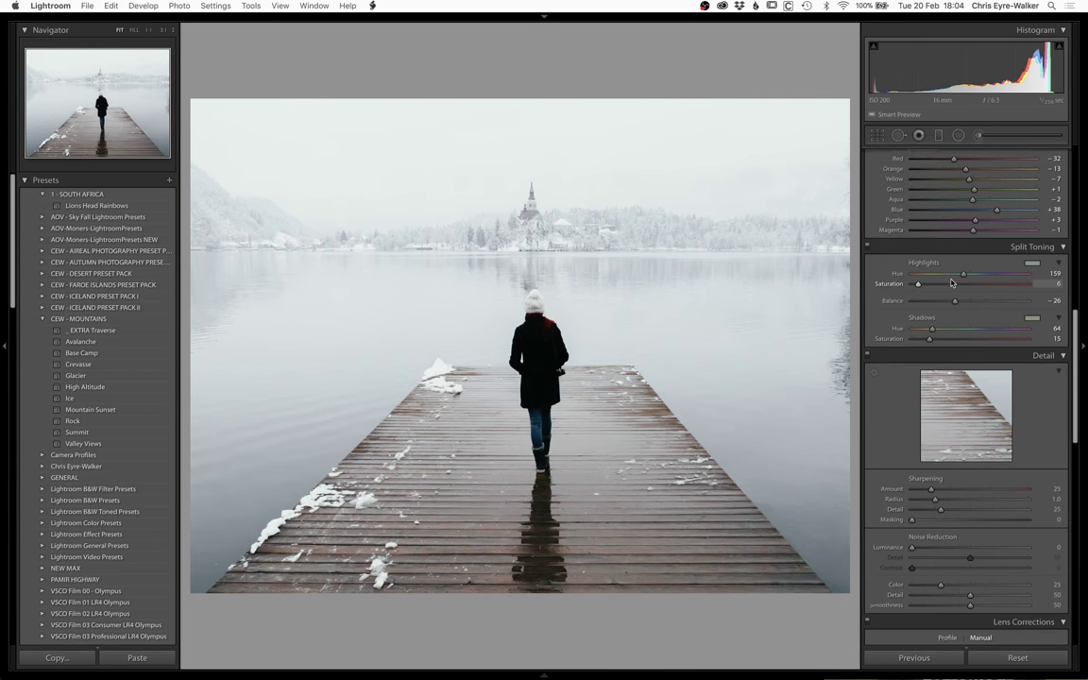
{"action": "scroll", "coordinate": [952, 282], "scroll_direction": "up", "scroll_amount": 2}
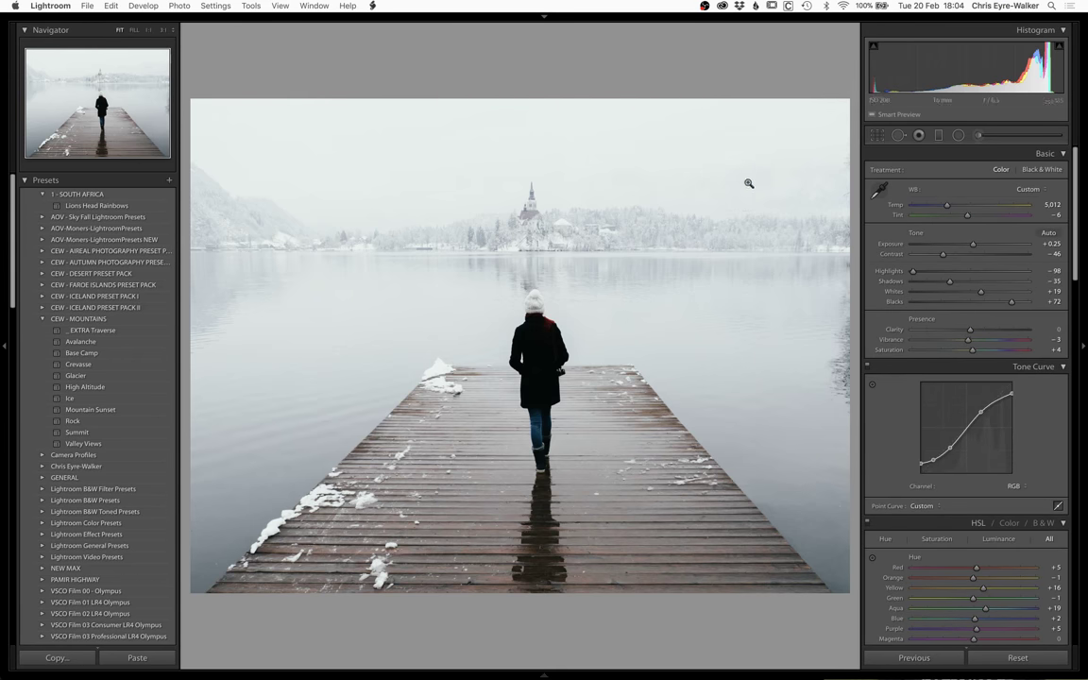
Step: Set a white surround, Temp 5,046, Tint −19 and Highlights −52 on the jetty photo
{"action": "right_click", "coordinate": [501, 84]}
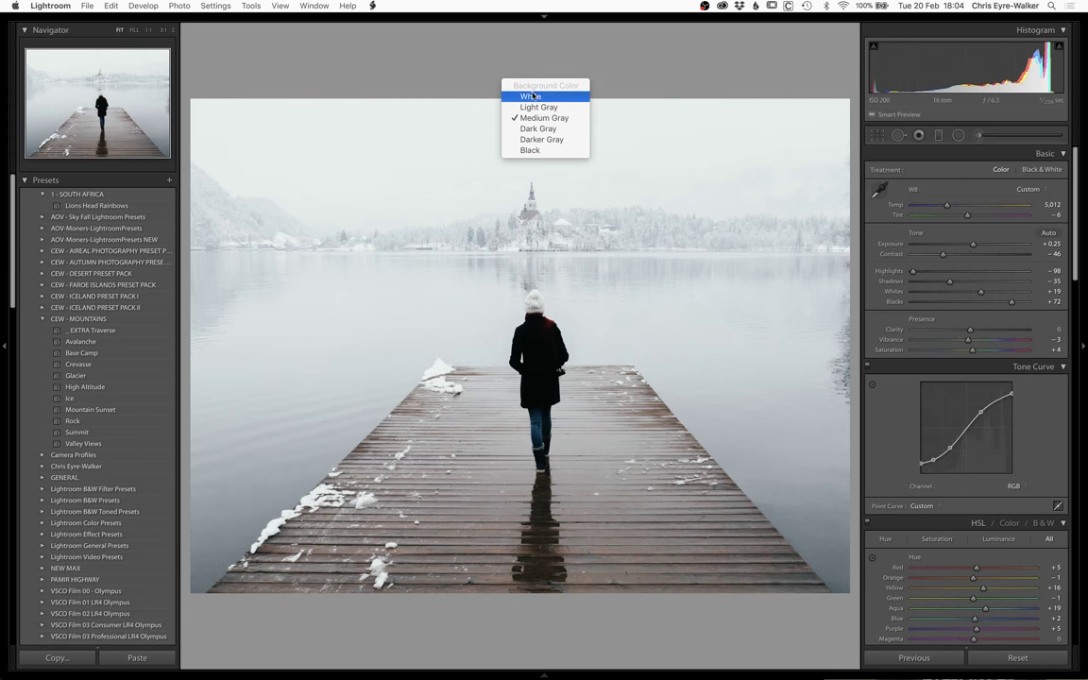
{"action": "left_click", "coordinate": [534, 97]}
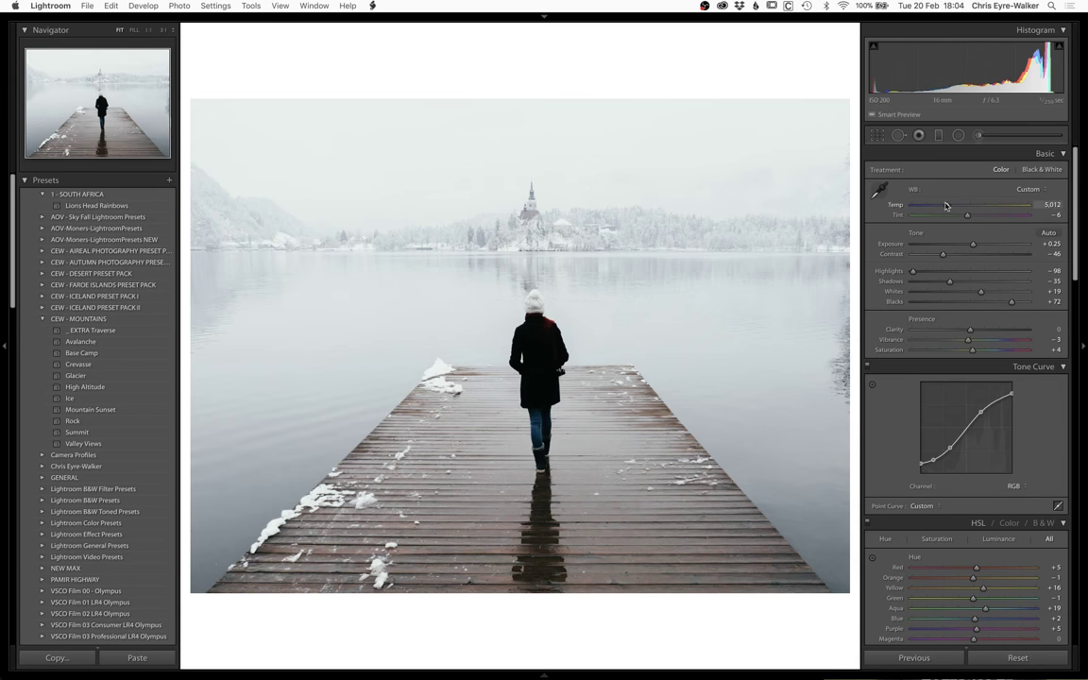
{"action": "mouse_move", "coordinate": [947, 205]}
{"action": "left_mouse_down"}
{"action": "mouse_move", "coordinate": [940, 211]}
{"action": "mouse_move", "coordinate": [953, 208]}
{"action": "left_mouse_up"}
{"action": "left_click_drag", "start_coordinate": [965, 218], "coordinate": [947, 207]}
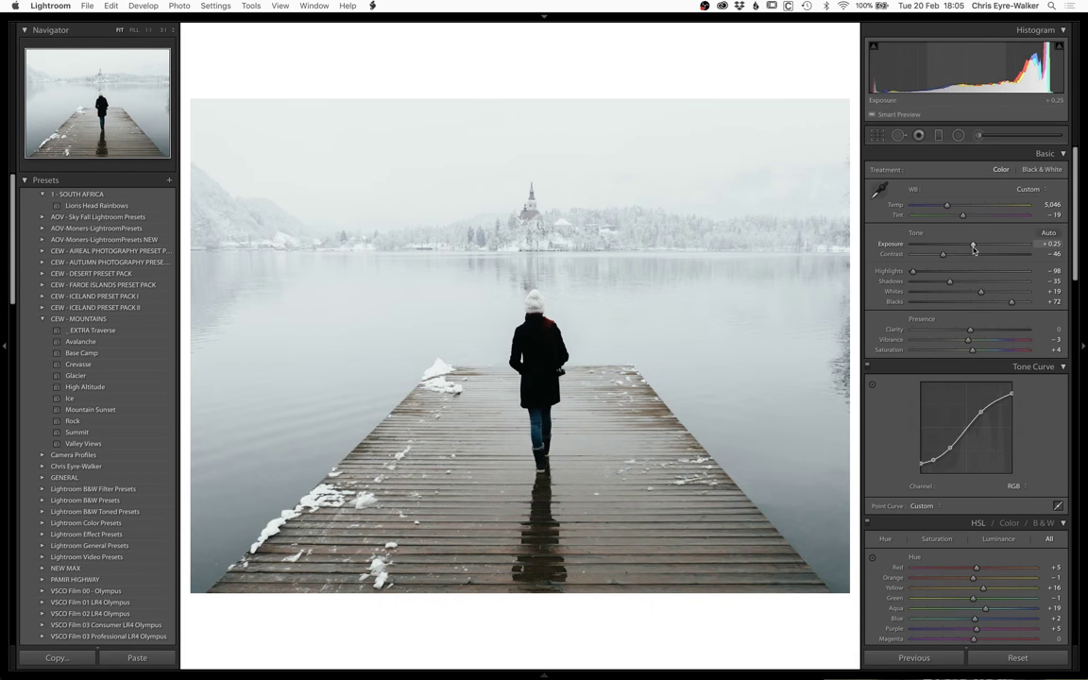
{"action": "left_click_drag", "start_coordinate": [912, 271], "coordinate": [940, 280]}
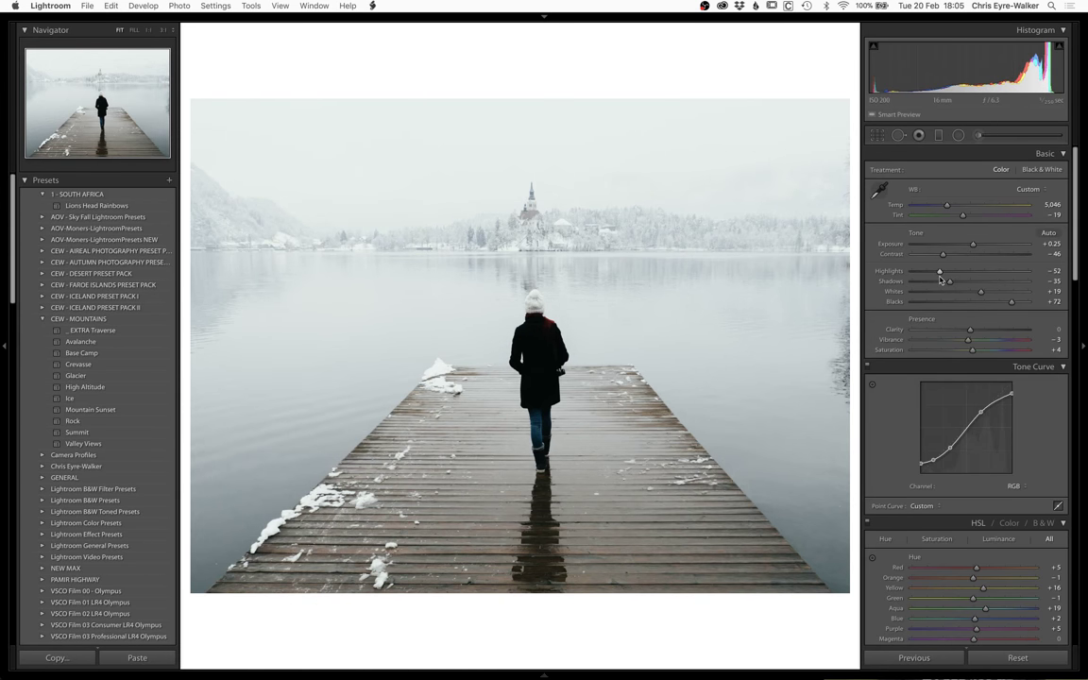
{"action": "key", "text": "w"}
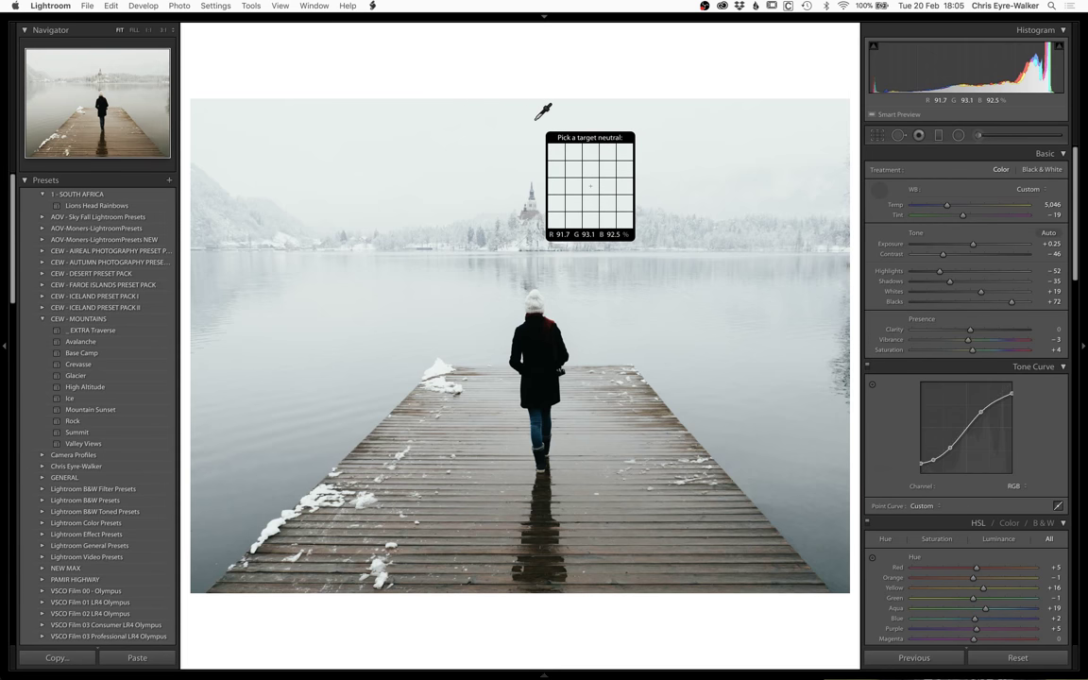
Step: Set white balance from a neutral spot with the eyedropper, giving Temp 5,232 and Tint −16
{"action": "left_click", "coordinate": [880, 190]}
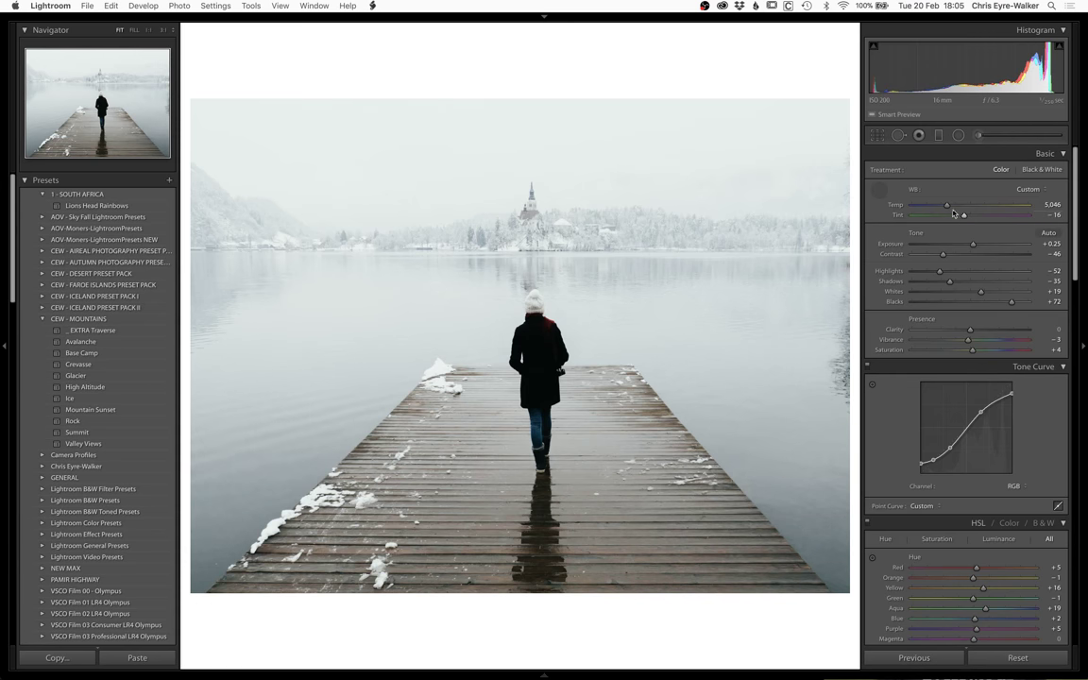
{"action": "left_click", "coordinate": [880, 190]}
{"action": "left_click", "coordinate": [879, 189]}
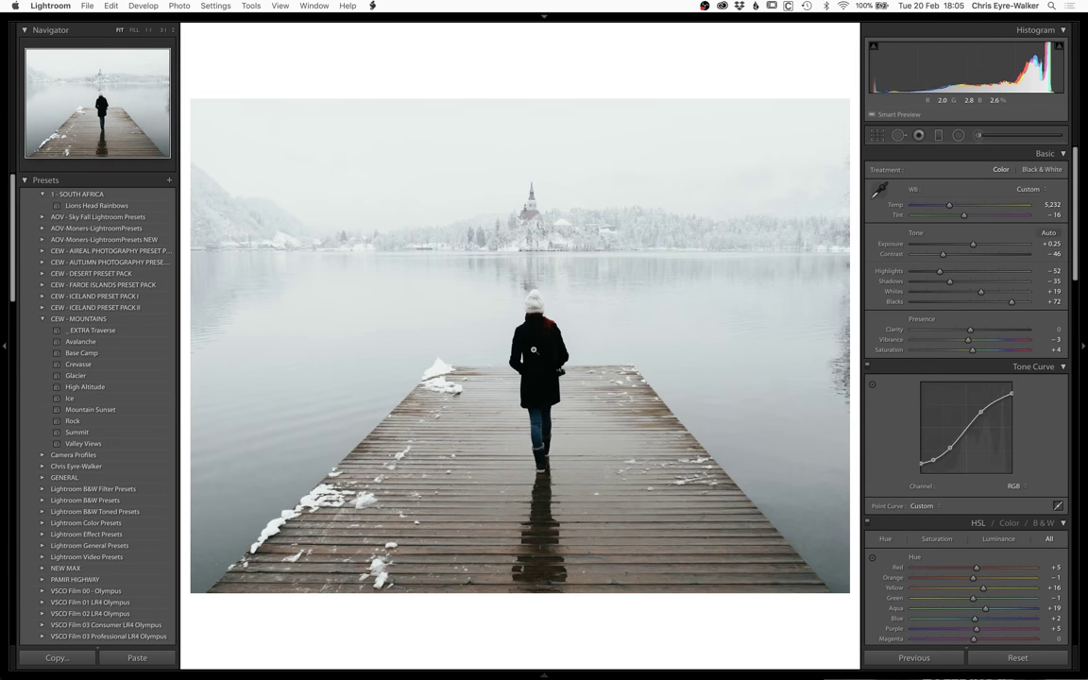
Step: Compare the edited jetty photo against the original using the Before/After toggle
{"action": "key", "text": "backslash"}
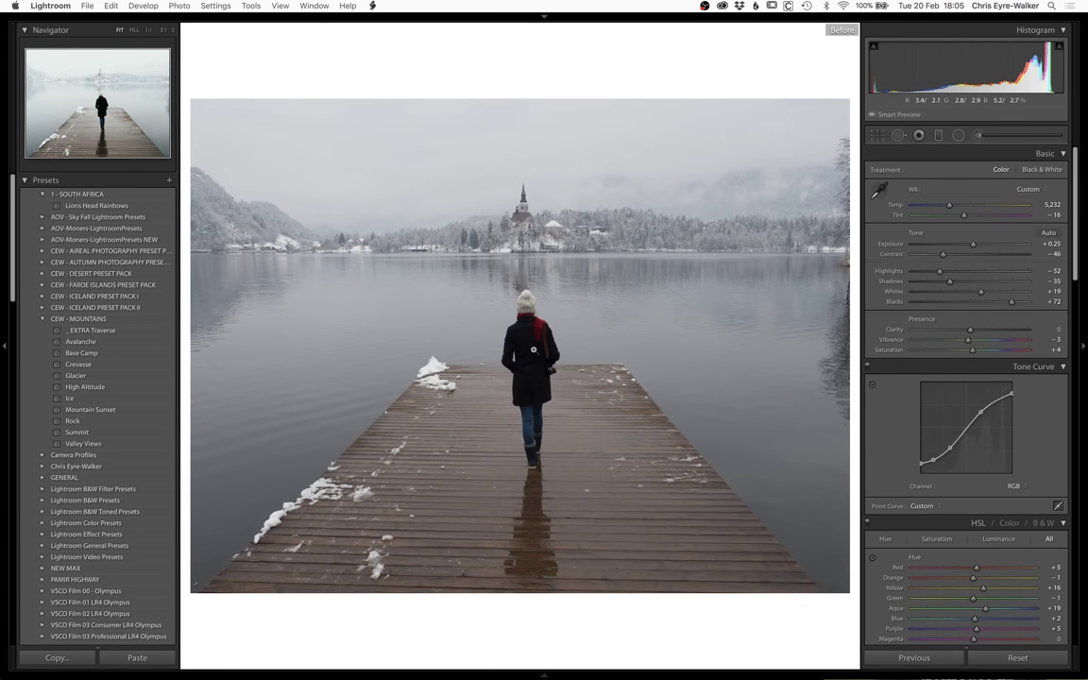
{"action": "key", "text": "backslash"}
{"action": "key", "text": "backslash"}
{"action": "key", "text": "backslash"}
{"action": "key", "text": "backslash"}
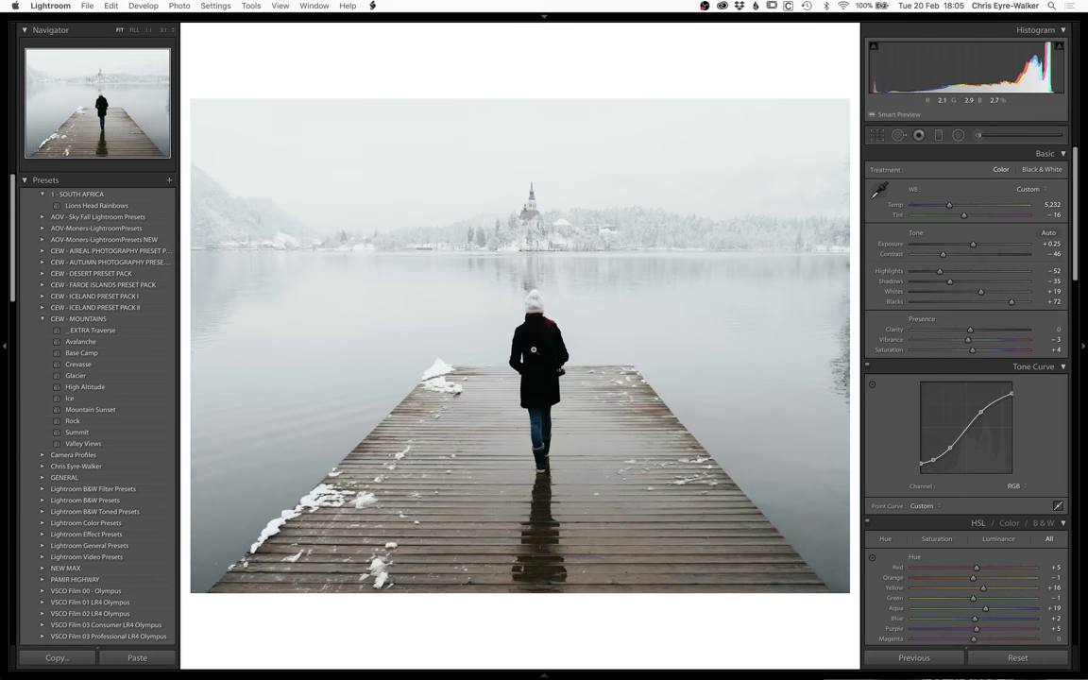
{"action": "key", "text": "backslash"}
{"action": "key", "text": "shift"}
{"action": "key", "text": "shift+m"}
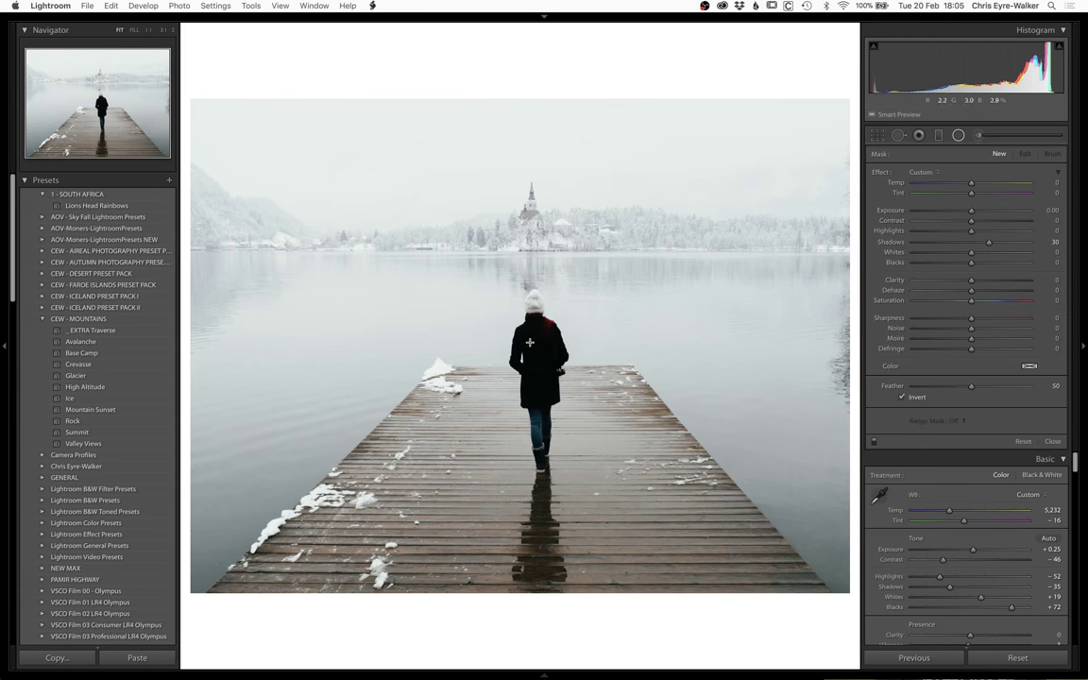
Step: Add a radial filter over the figure: Shadows 44, Contrast −24, Highlights −22, Exposure 0.28
{"action": "left_click_drag", "start_coordinate": [535, 351], "coordinate": [444, 515]}
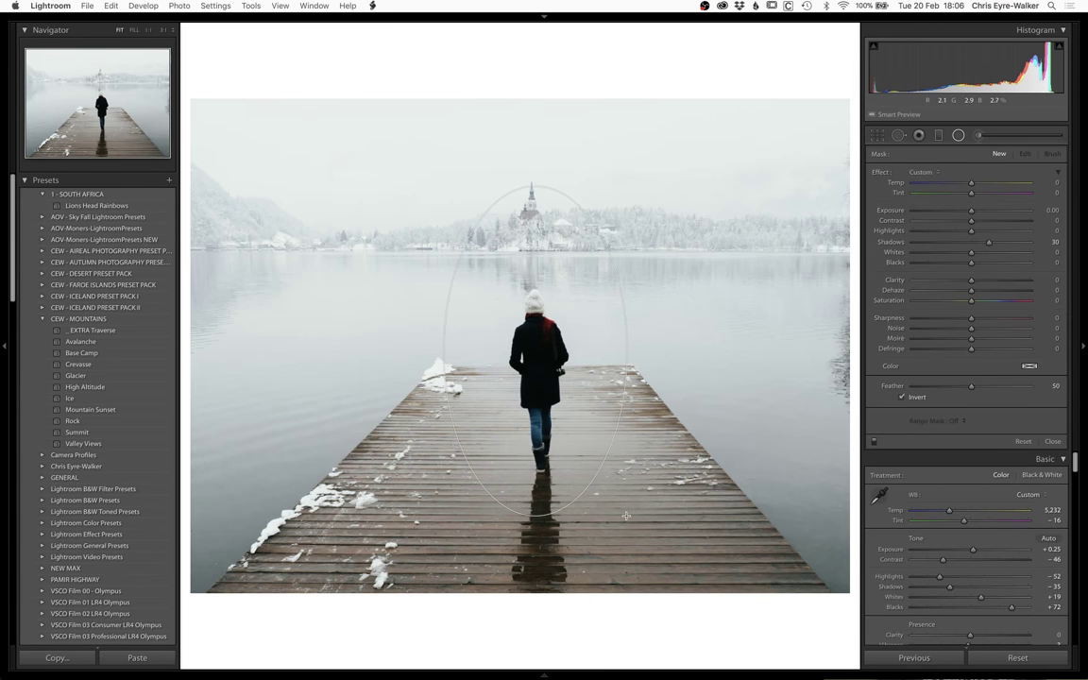
{"action": "left_click_drag", "start_coordinate": [551, 396], "coordinate": [555, 456]}
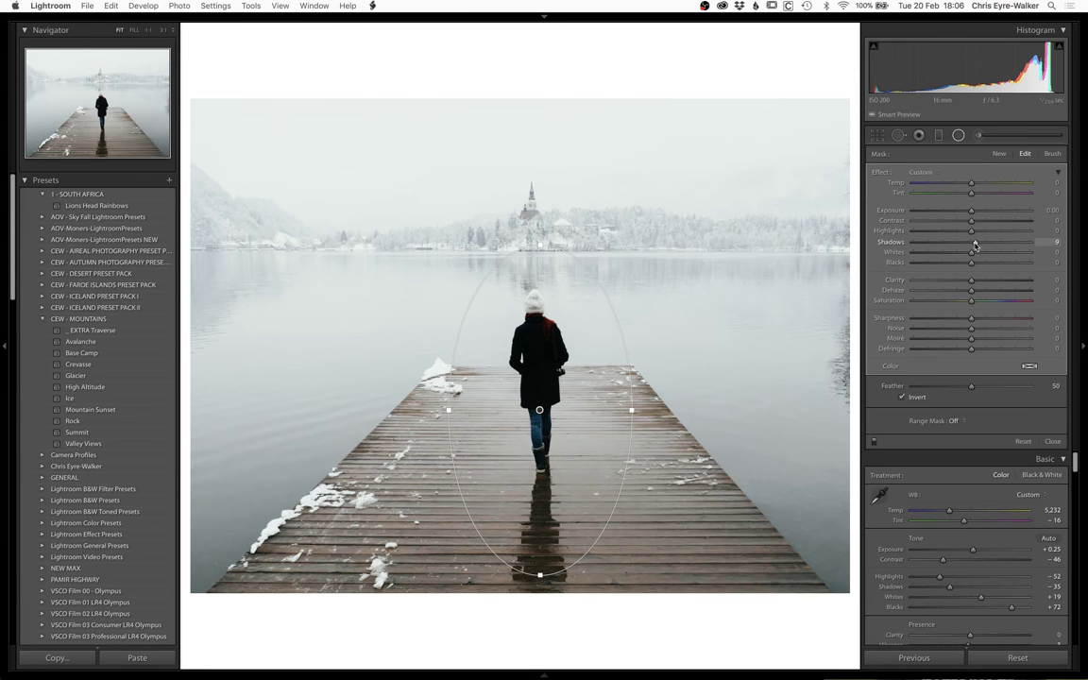
{"action": "left_click_drag", "start_coordinate": [989, 242], "coordinate": [971, 221]}
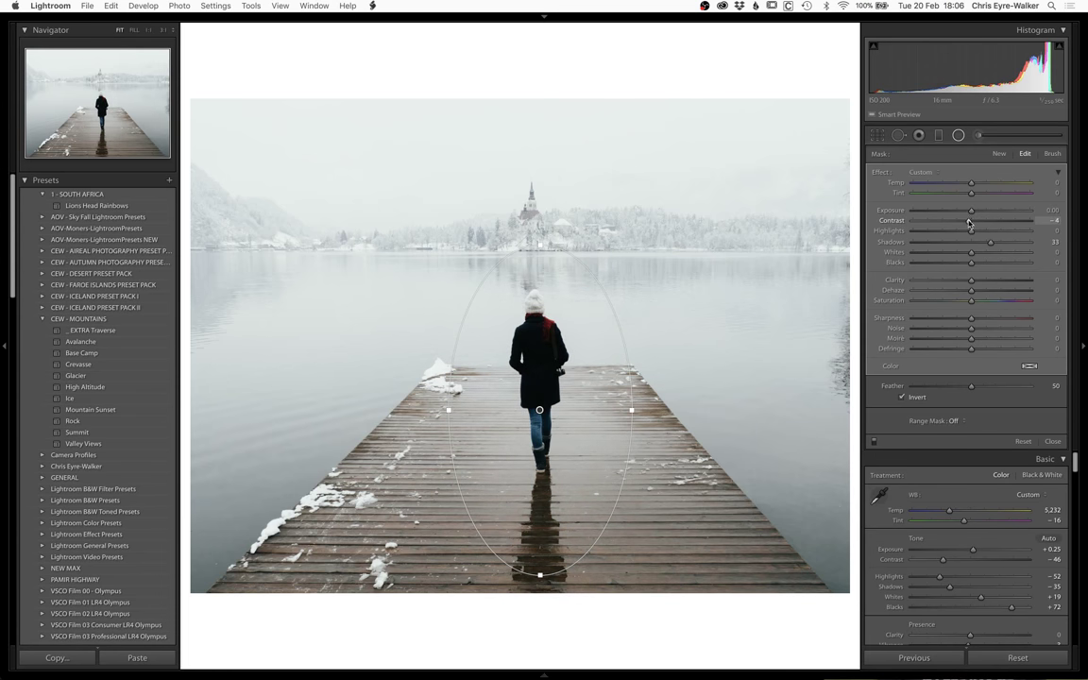
{"action": "left_click_drag", "start_coordinate": [971, 223], "coordinate": [957, 226]}
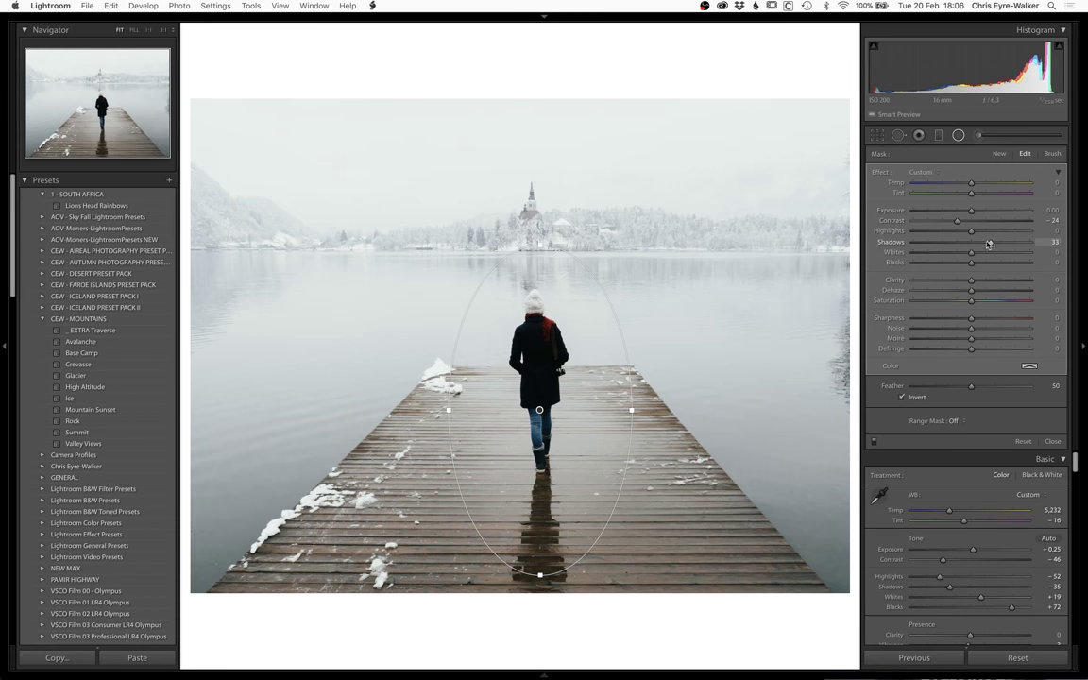
{"action": "left_click_drag", "start_coordinate": [991, 242], "coordinate": [997, 242]}
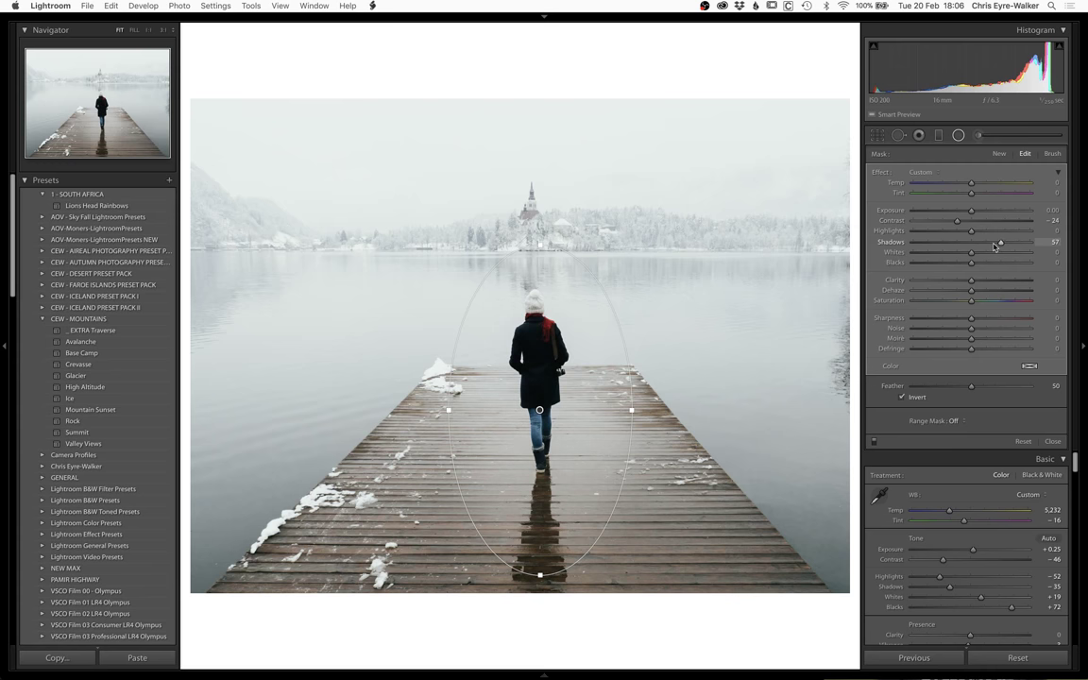
{"action": "left_click", "coordinate": [1052, 211]}
{"action": "left_click_drag", "start_coordinate": [971, 230], "coordinate": [968, 256]}
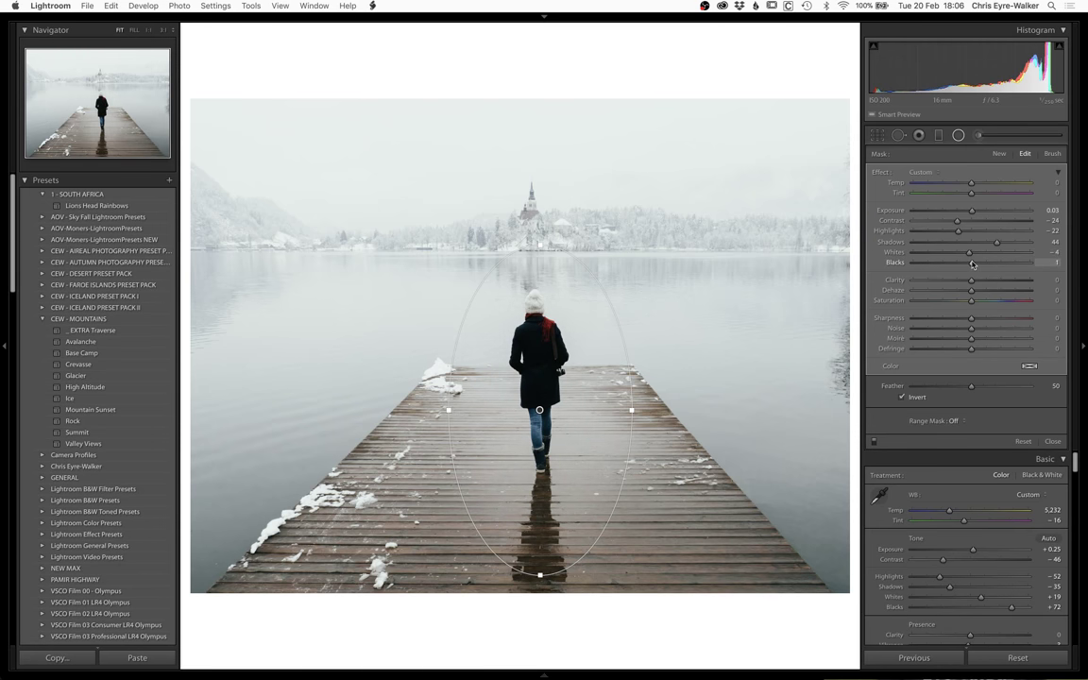
{"action": "left_click_drag", "start_coordinate": [972, 212], "coordinate": [976, 212]}
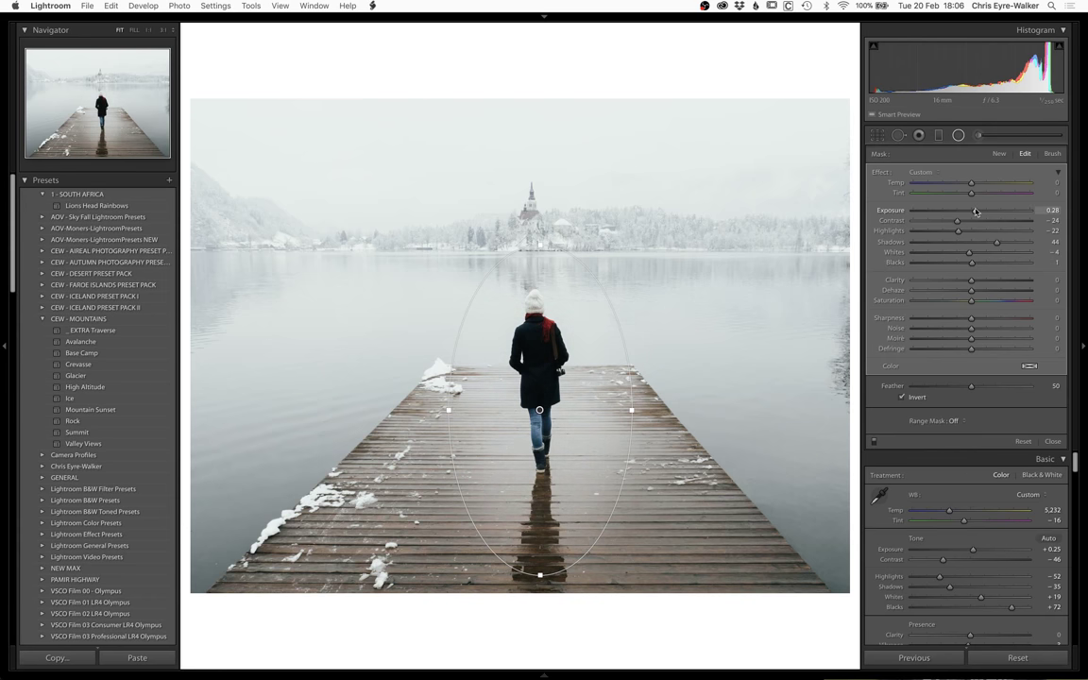
Step: Raise overall Shadows to −14 and lay a graduated filter from the sky to the far shore
{"action": "key", "text": "shift+m"}
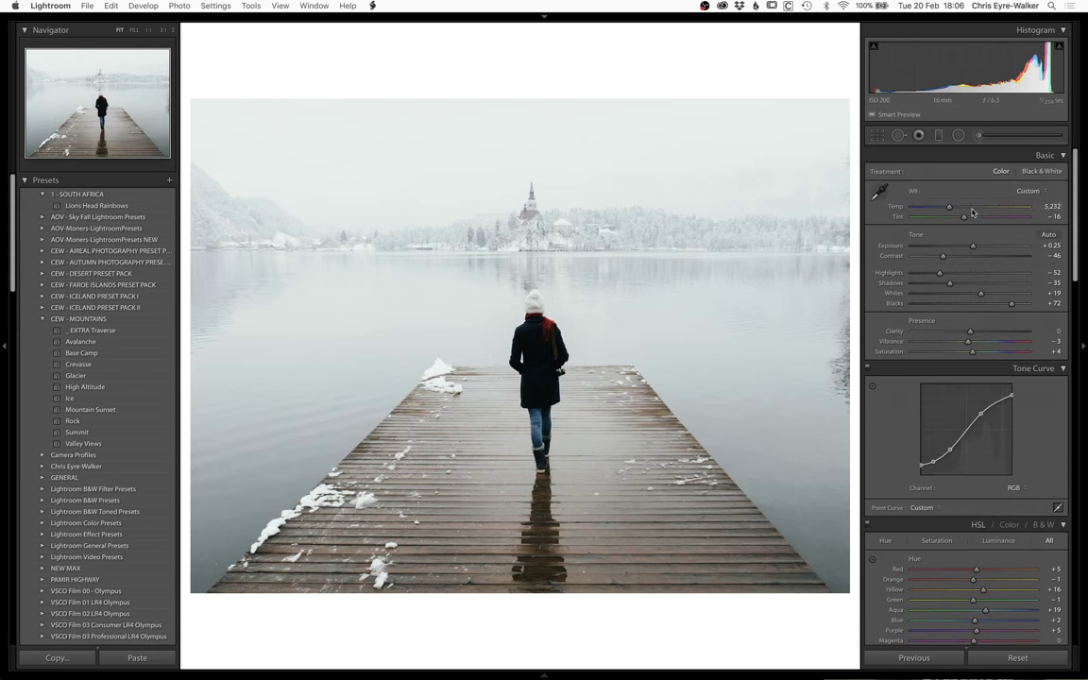
{"action": "left_click_drag", "start_coordinate": [949, 281], "coordinate": [962, 285]}
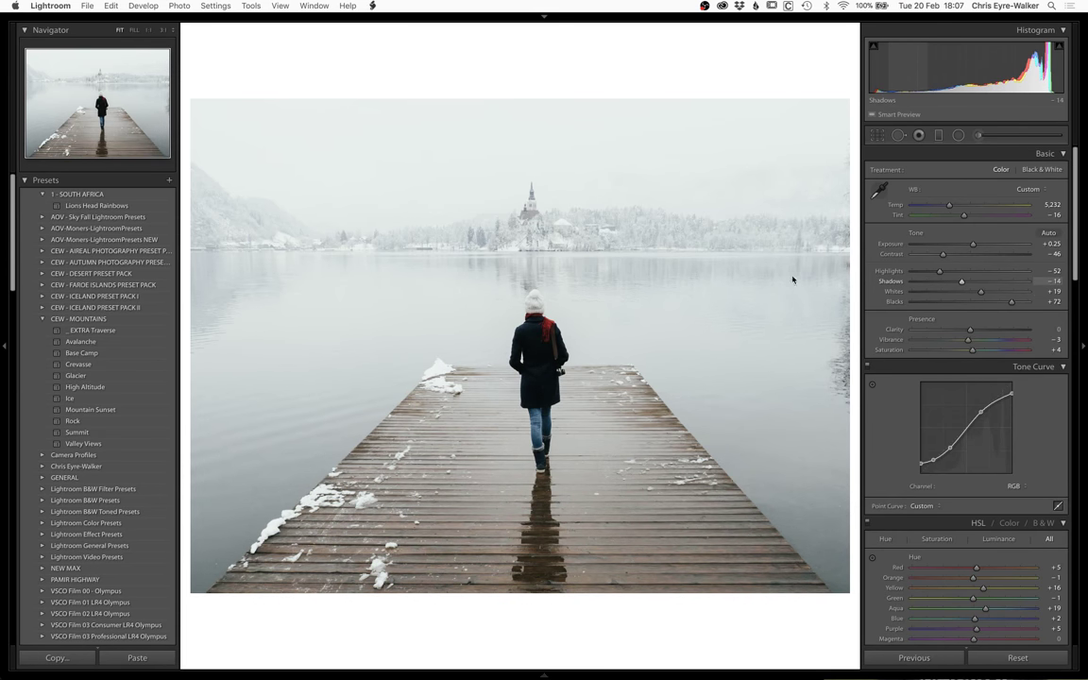
{"action": "key", "text": "m"}
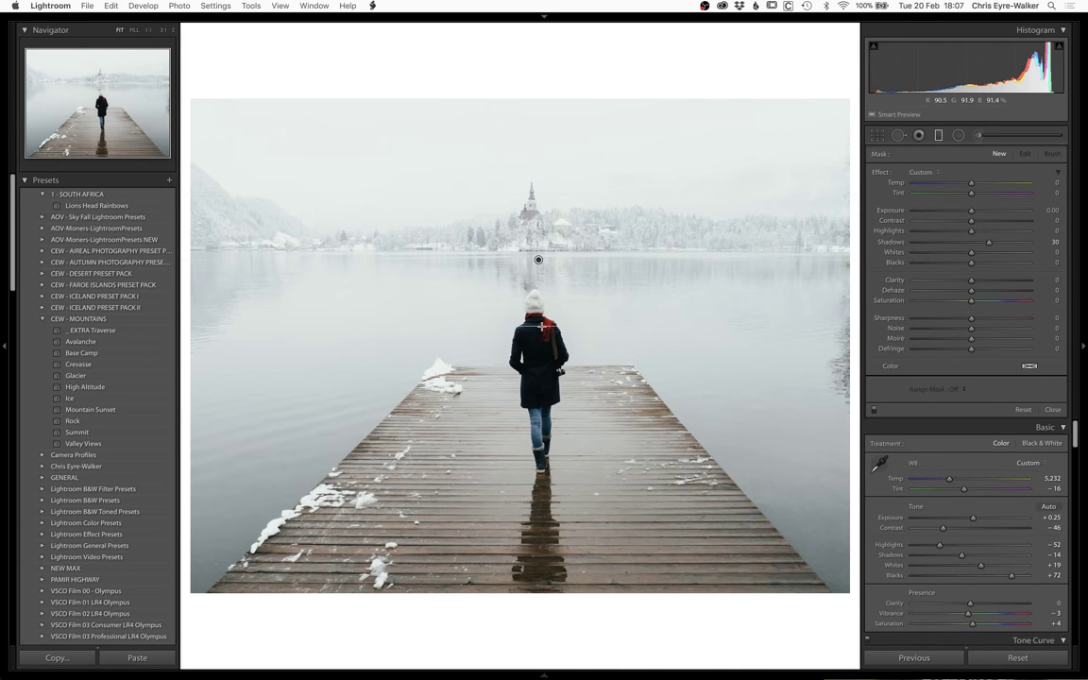
{"action": "left_click_drag", "start_coordinate": [539, 258], "coordinate": [540, 324]}
Step: Set the sky gradient to Exposure −0.51, Dehaze 12, Blacks −11 and Shadows −12
{"action": "key", "text": "o"}
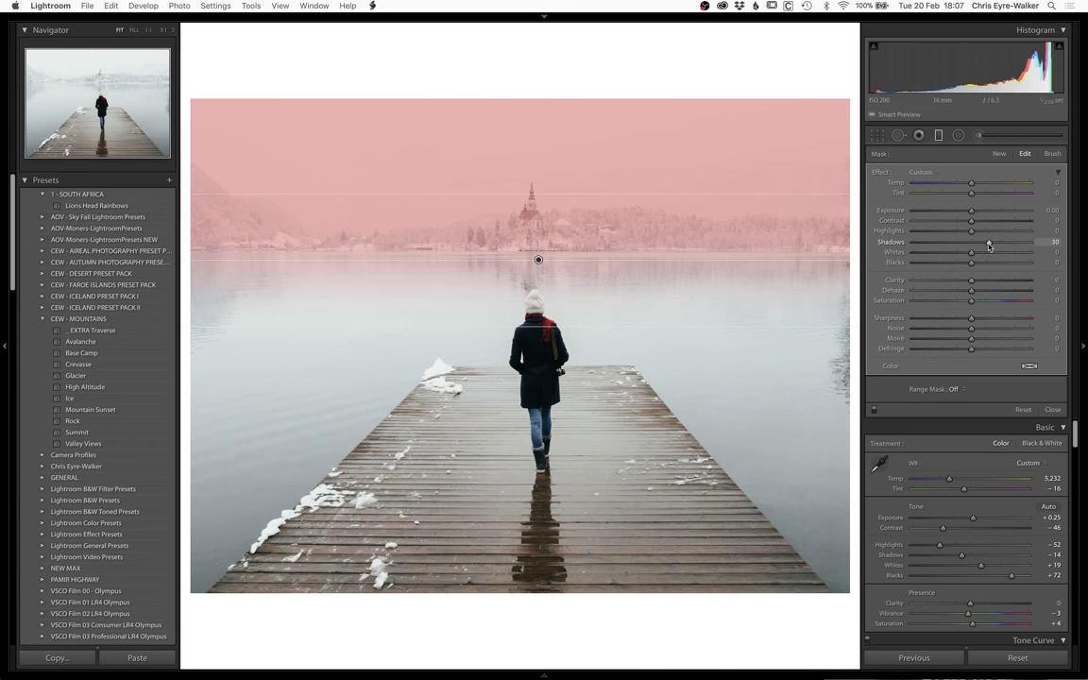
{"action": "left_click_drag", "start_coordinate": [971, 210], "coordinate": [969, 213]}
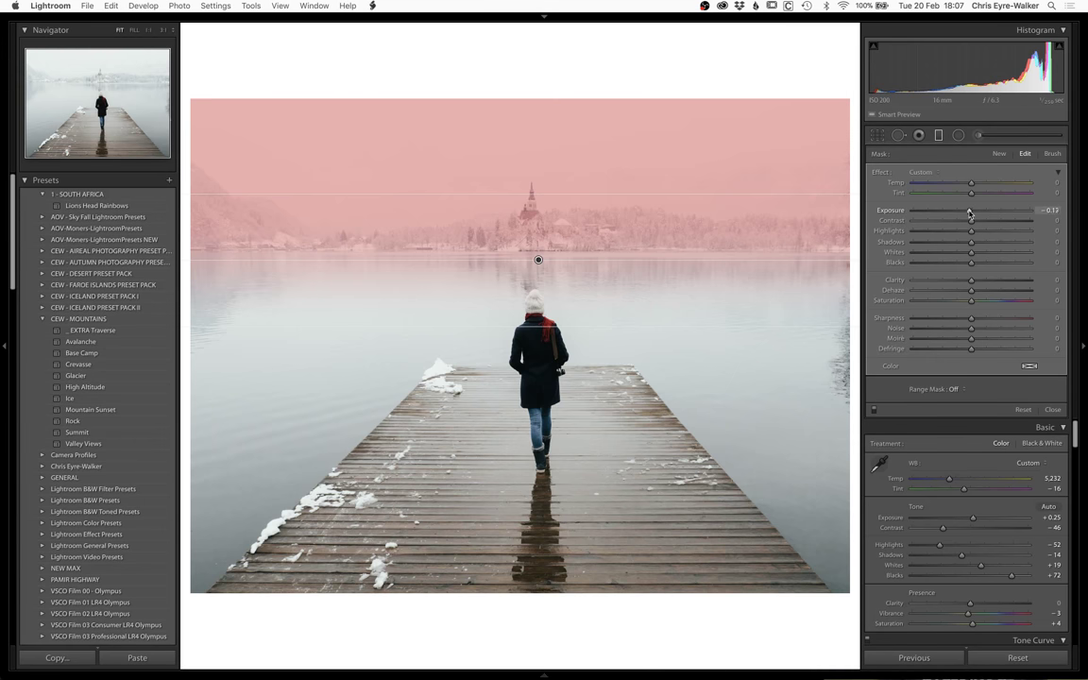
{"action": "key", "text": "o"}
{"action": "left_click", "coordinate": [1050, 210]}
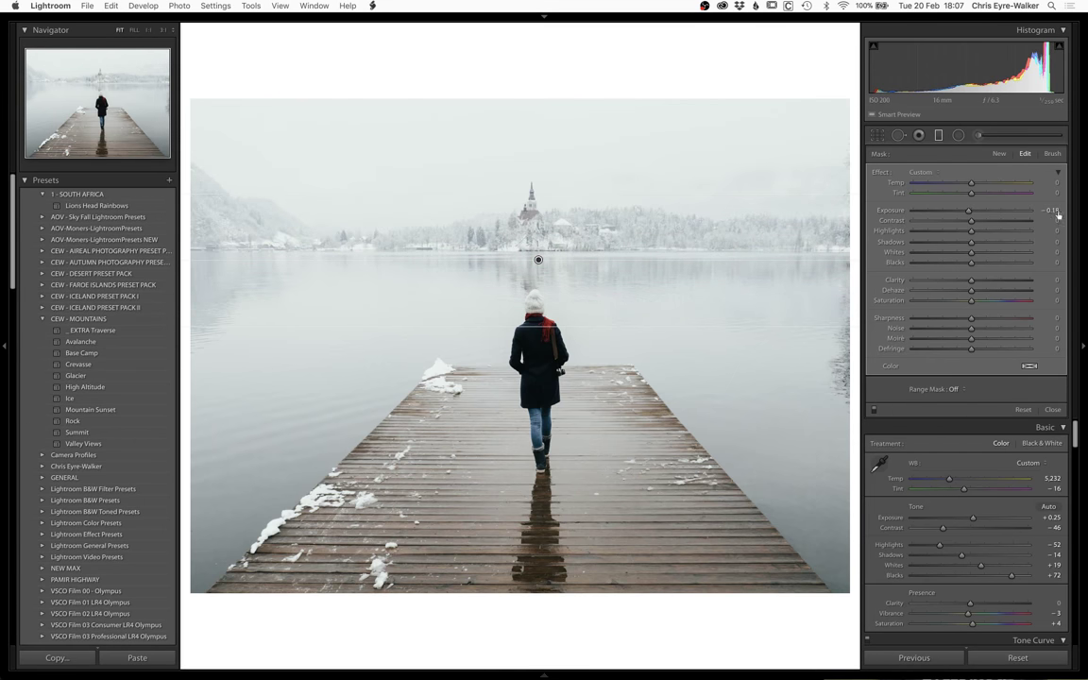
{"action": "type", "text": "-0.51"}
{"action": "key", "text": "Return"}
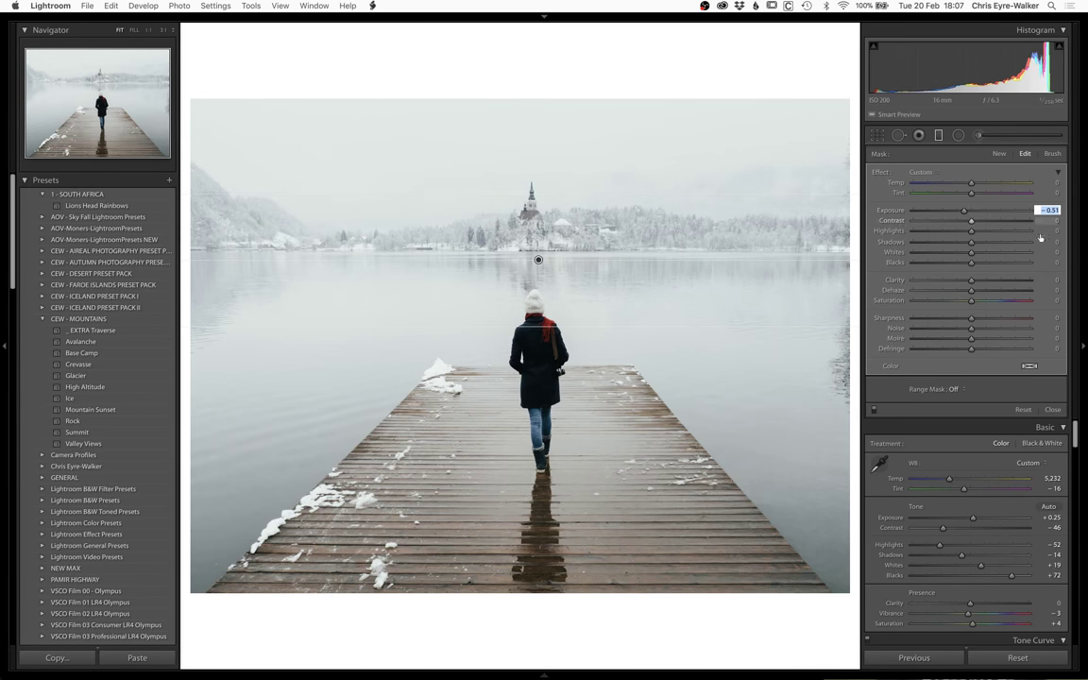
{"action": "left_click_drag", "start_coordinate": [972, 293], "coordinate": [974, 294]}
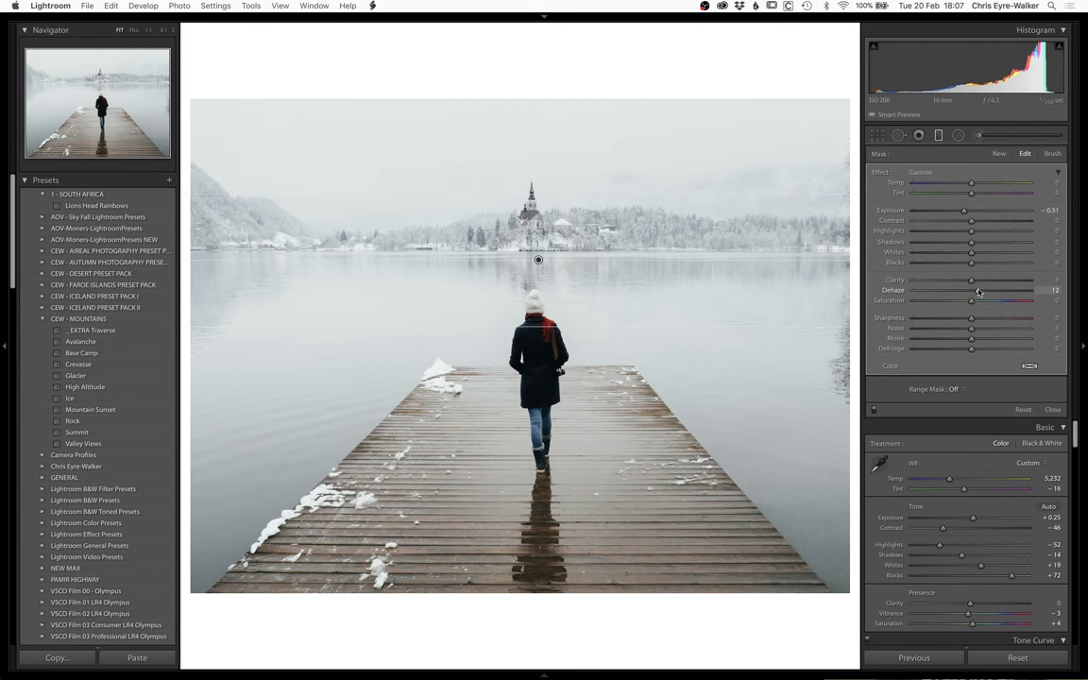
{"action": "left_click_drag", "start_coordinate": [528, 328], "coordinate": [527, 341]}
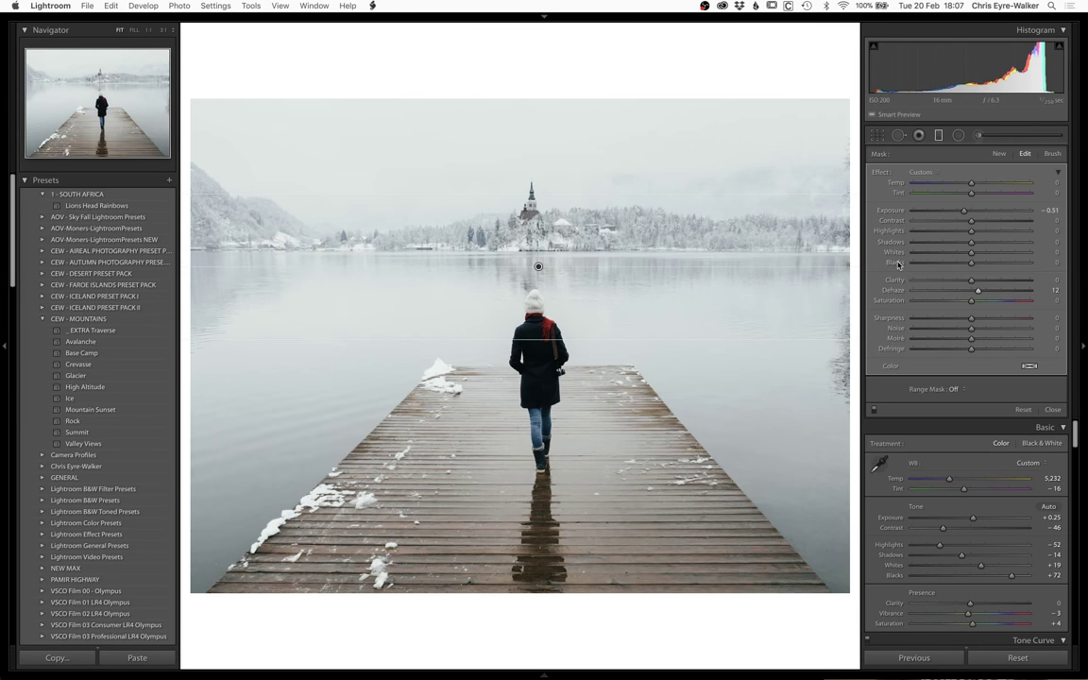
{"action": "left_click_drag", "start_coordinate": [973, 266], "coordinate": [966, 267]}
{"action": "left_click_drag", "start_coordinate": [971, 243], "coordinate": [964, 245]}
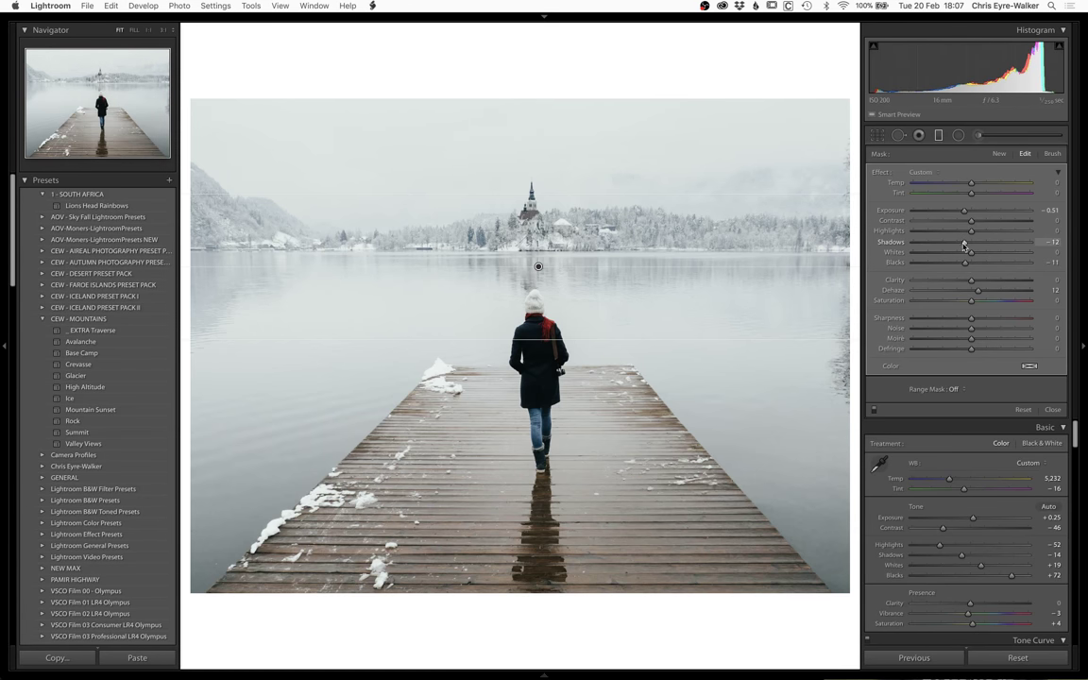
Step: Close the gradient and raise HSL Red luminance from −32 to −3 to lift the scarf
{"action": "key", "text": "m"}
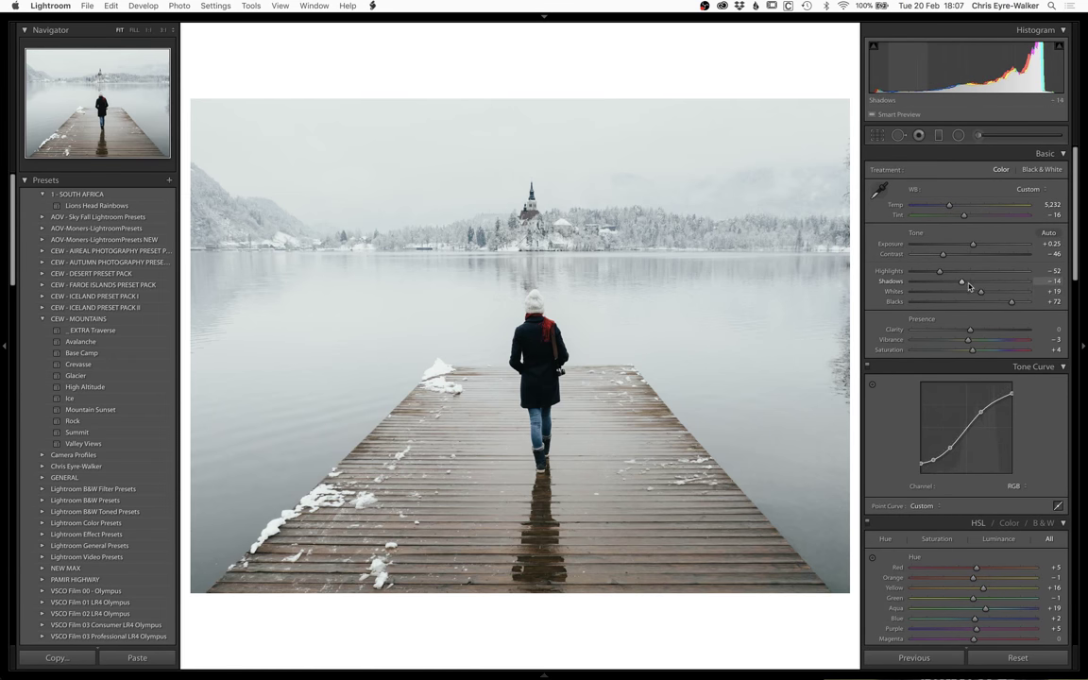
{"action": "scroll", "coordinate": [964, 334], "scroll_direction": "down", "scroll_amount": 2}
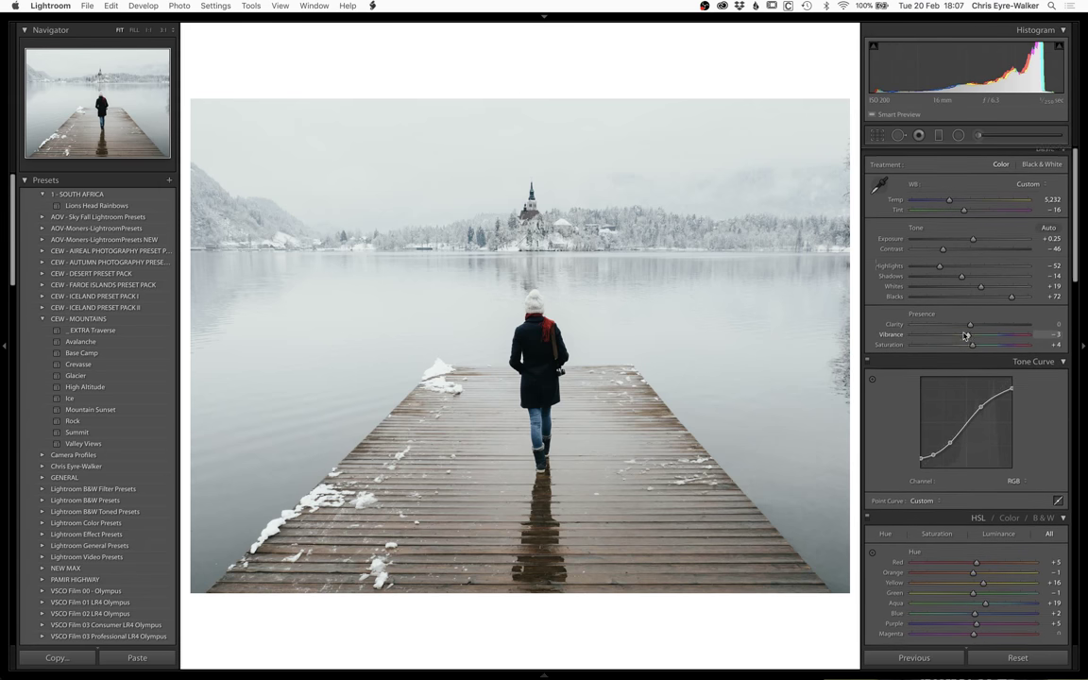
{"action": "scroll", "coordinate": [964, 335], "scroll_direction": "down", "scroll_amount": 10}
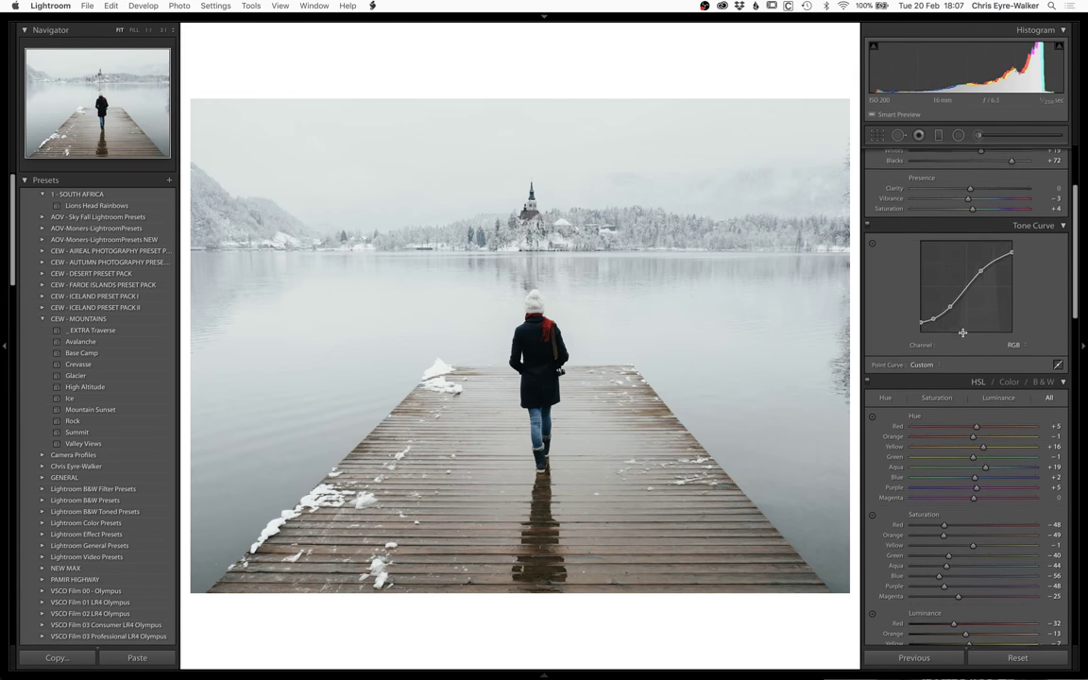
{"action": "scroll", "coordinate": [965, 336], "scroll_direction": "down", "scroll_amount": 1}
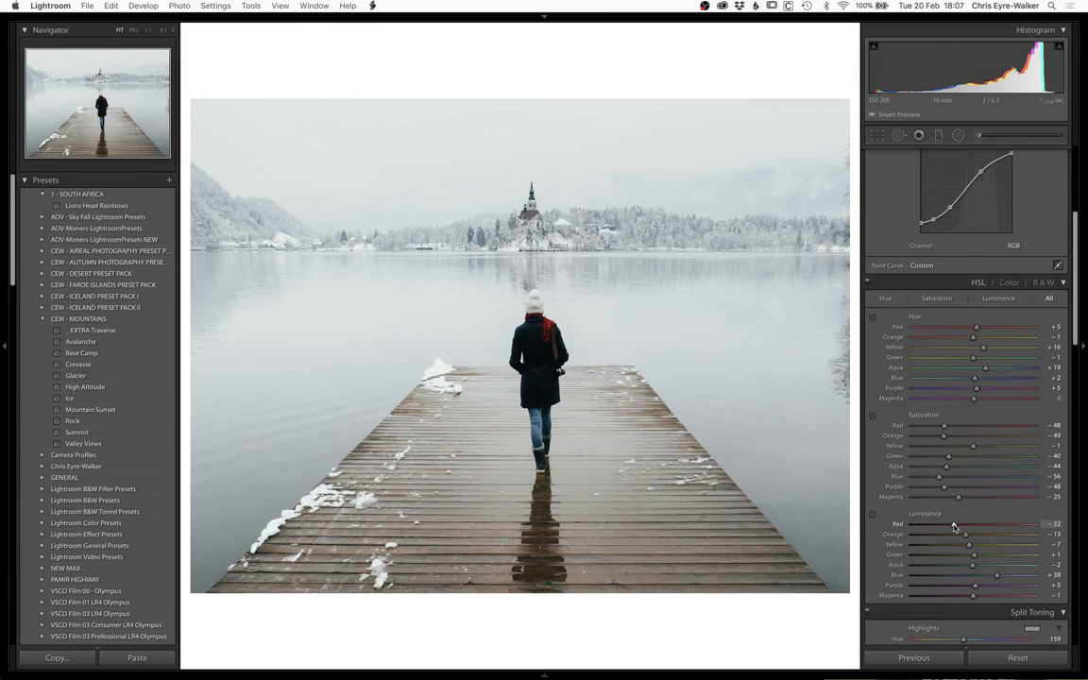
{"action": "left_click_drag", "start_coordinate": [954, 527], "coordinate": [965, 530]}
{"action": "scroll", "coordinate": [966, 530], "scroll_direction": "down", "scroll_amount": 10}
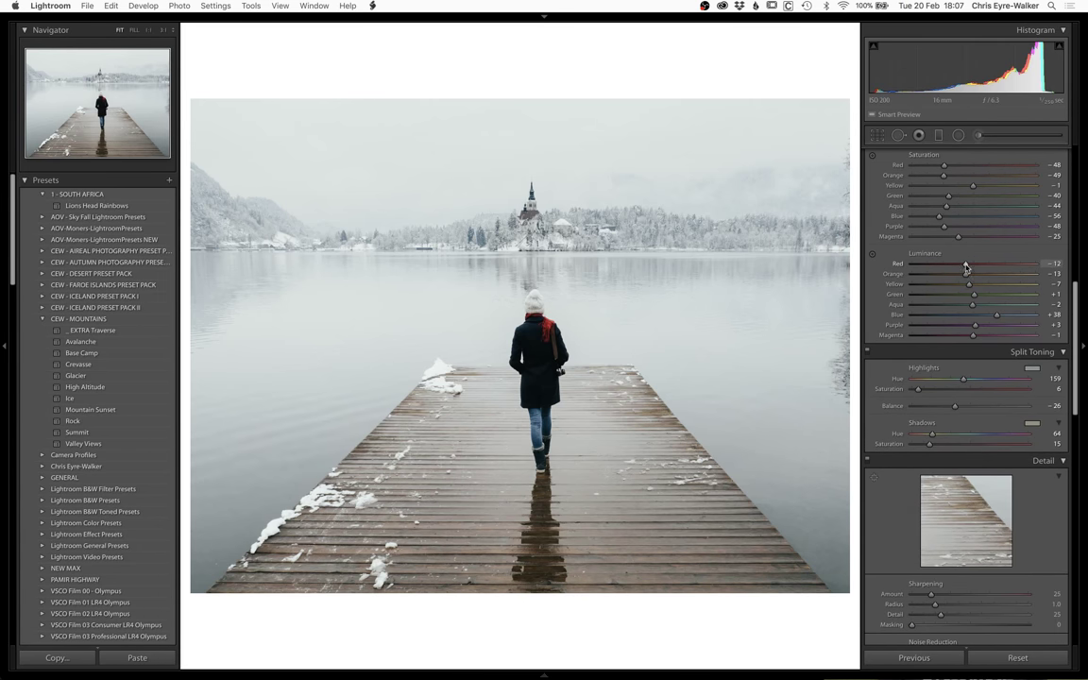
{"action": "left_click_drag", "start_coordinate": [966, 267], "coordinate": [973, 267]}
{"action": "scroll", "coordinate": [959, 378], "scroll_direction": "down", "scroll_amount": 1}
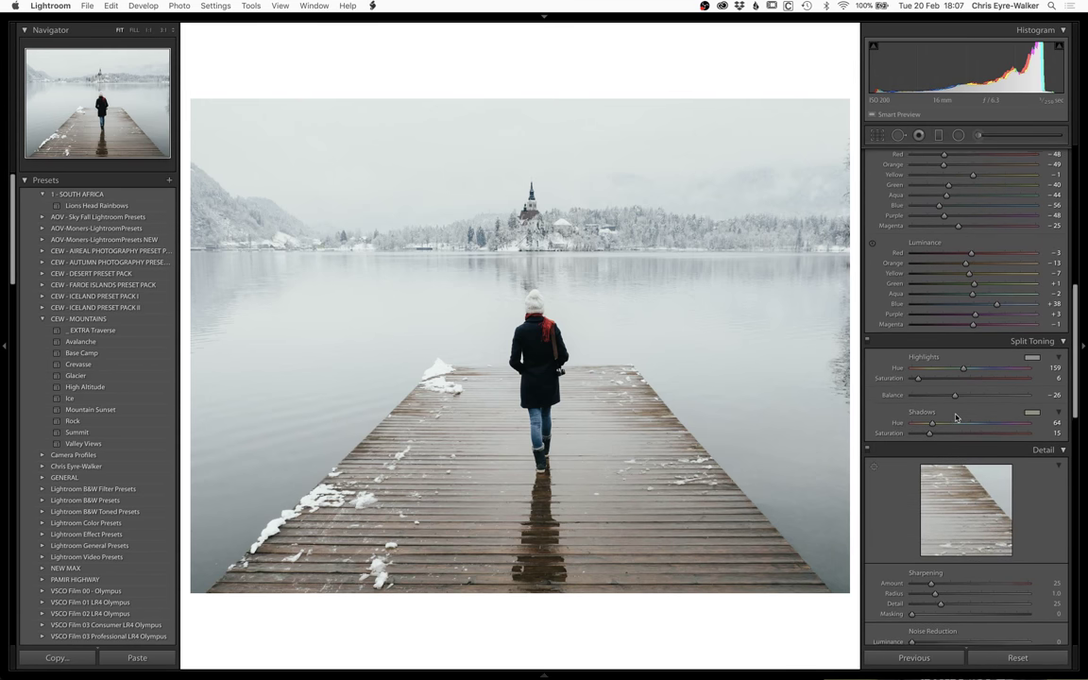
Step: Add a graduated filter up over the pier: Exposure −0.61, Saturation −4, Dehaze 7, added contrast
{"action": "key", "text": "m"}
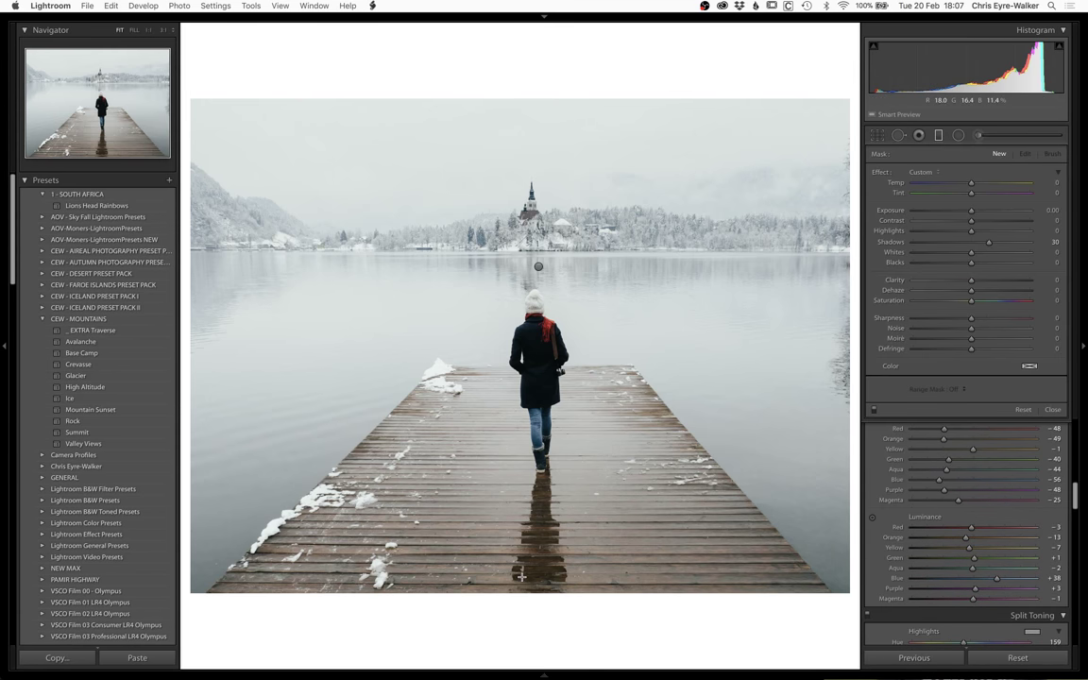
{"action": "left_click_drag", "start_coordinate": [522, 576], "coordinate": [522, 312]}
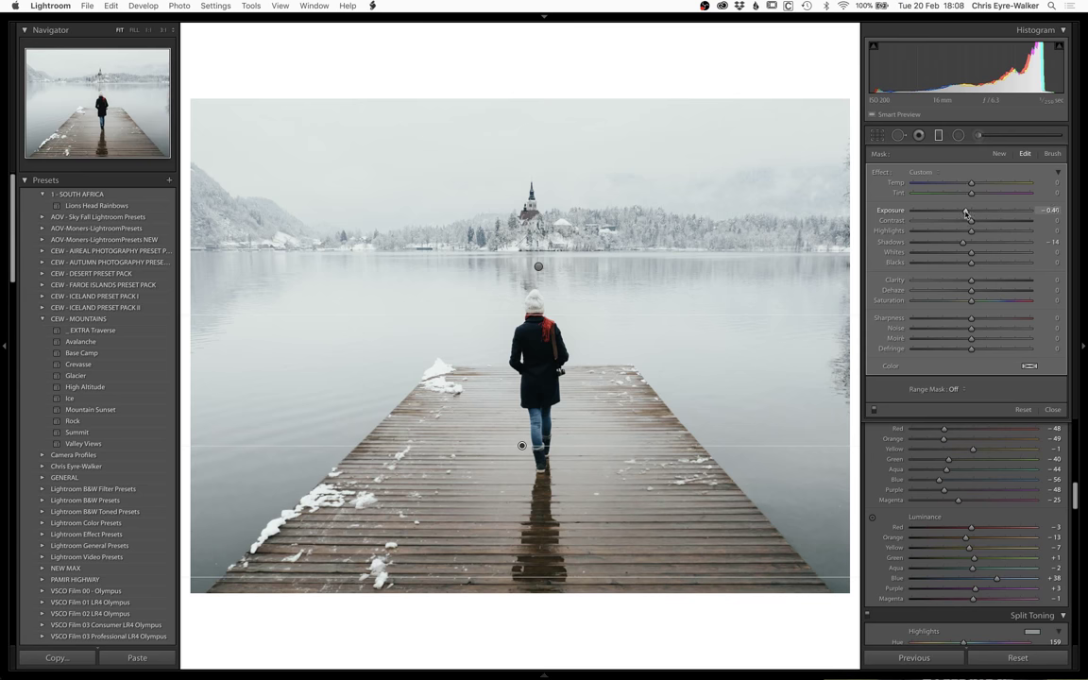
{"action": "left_click_drag", "start_coordinate": [970, 215], "coordinate": [960, 216]}
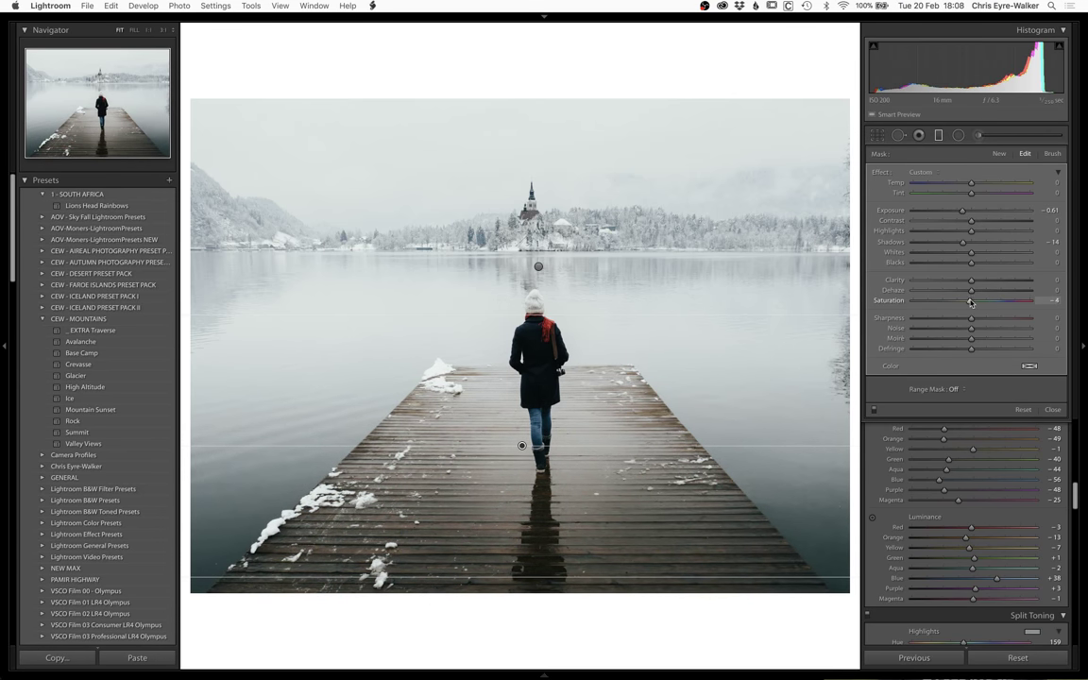
{"action": "left_click_drag", "start_coordinate": [977, 295], "coordinate": [977, 295]}
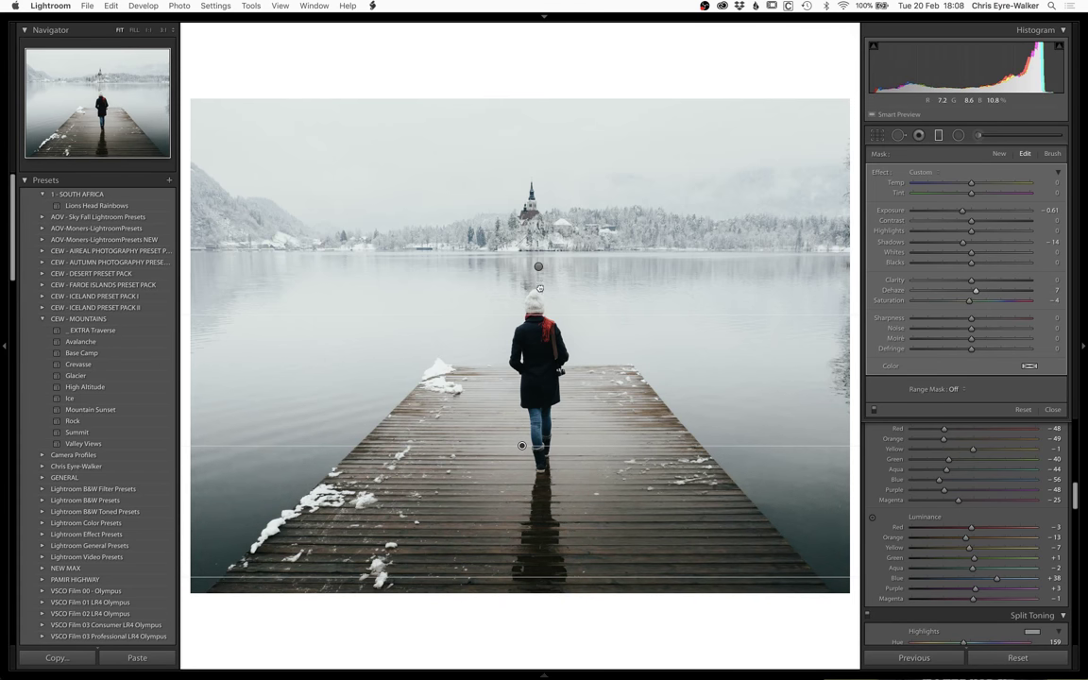
{"action": "left_click_drag", "start_coordinate": [539, 288], "coordinate": [489, 234]}
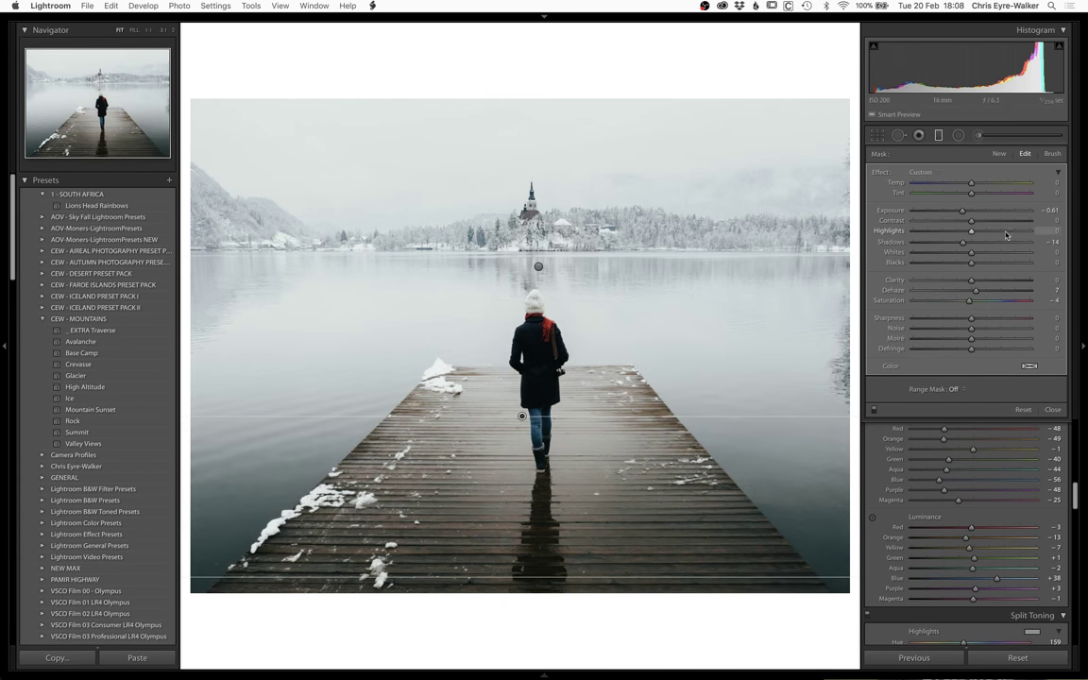
{"action": "left_click_drag", "start_coordinate": [978, 223], "coordinate": [980, 224]}
{"action": "key", "text": "m"}
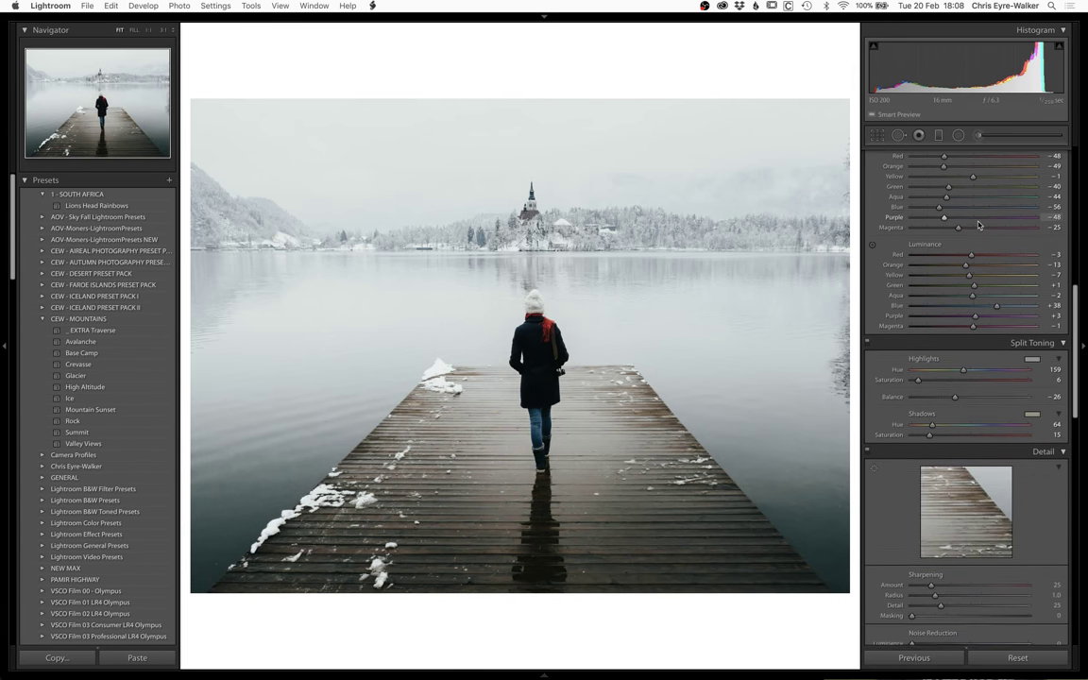
Step: Ease HSL Blue saturation from −56 to about −47 and lower WB Temp to 5,522
{"action": "scroll", "coordinate": [973, 260], "scroll_direction": "up", "scroll_amount": 1}
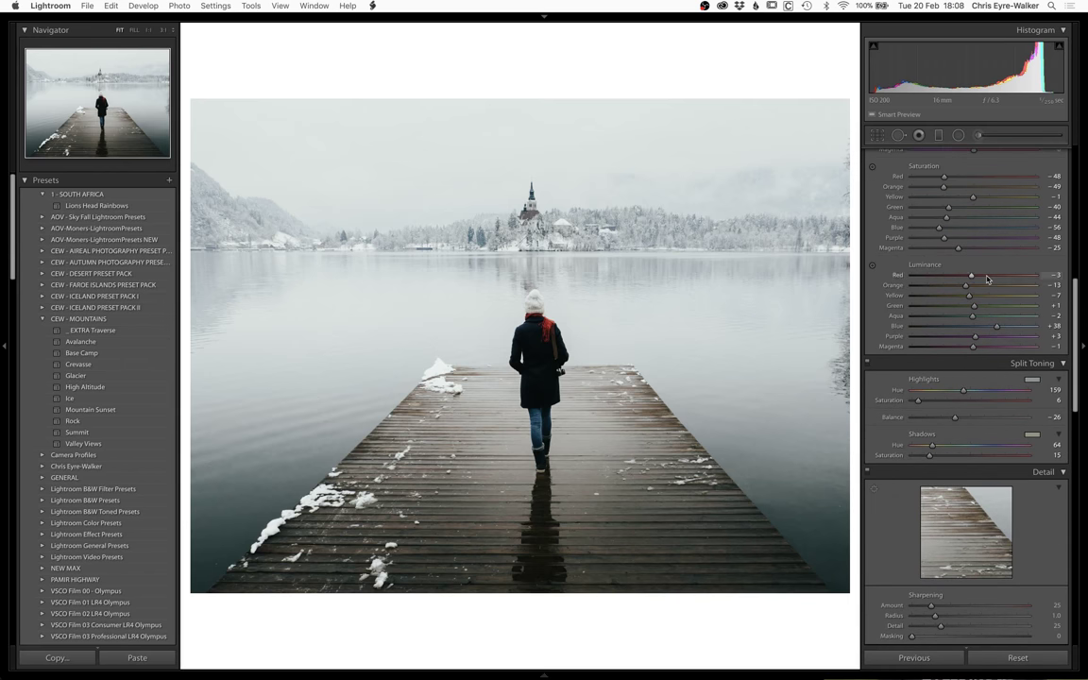
{"action": "left_click_drag", "start_coordinate": [940, 229], "coordinate": [944, 232]}
{"action": "scroll", "coordinate": [1012, 257], "scroll_direction": "up", "scroll_amount": 8}
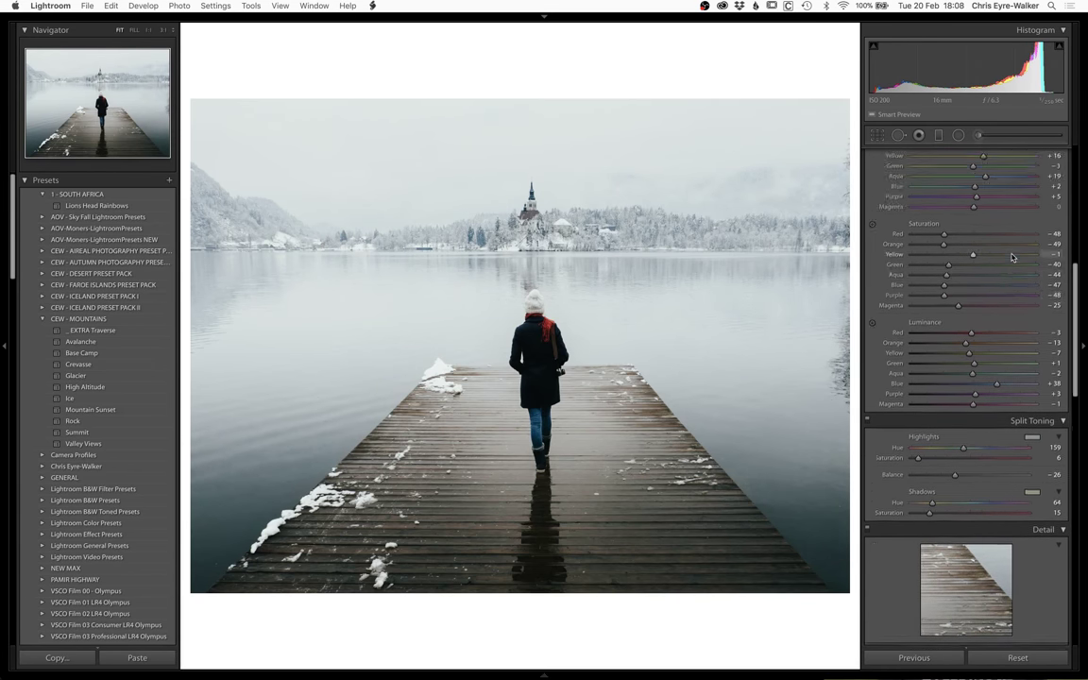
{"action": "scroll", "coordinate": [1001, 246], "scroll_direction": "up", "scroll_amount": 3}
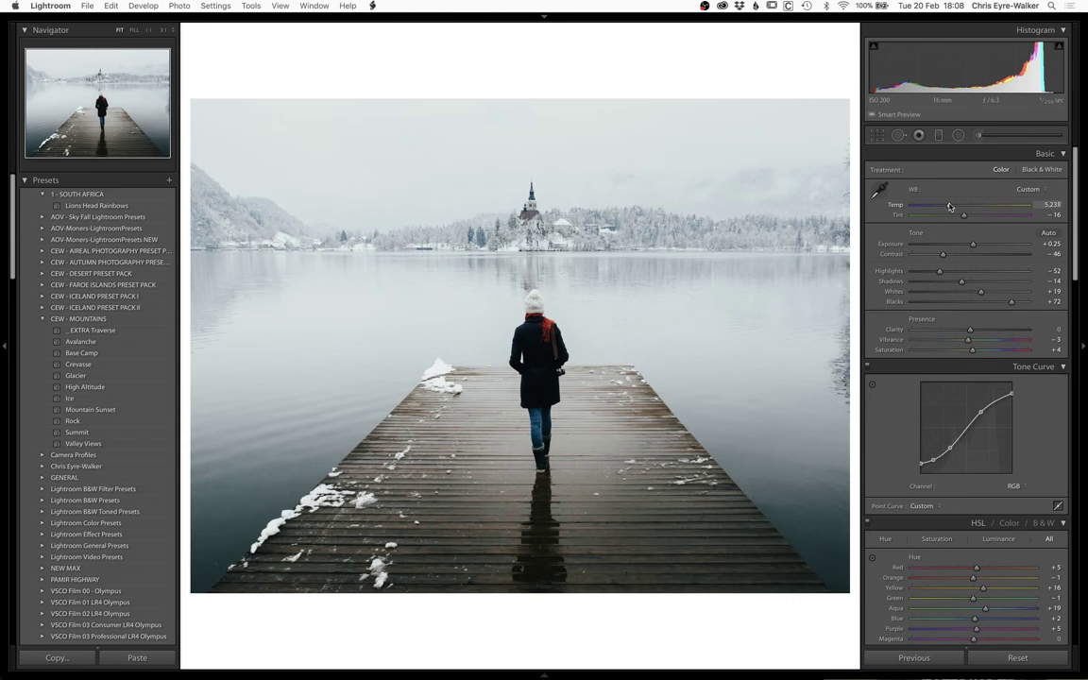
{"action": "left_click_drag", "start_coordinate": [954, 206], "coordinate": [954, 207]}
{"action": "scroll", "coordinate": [971, 255], "scroll_direction": "down", "scroll_amount": 4}
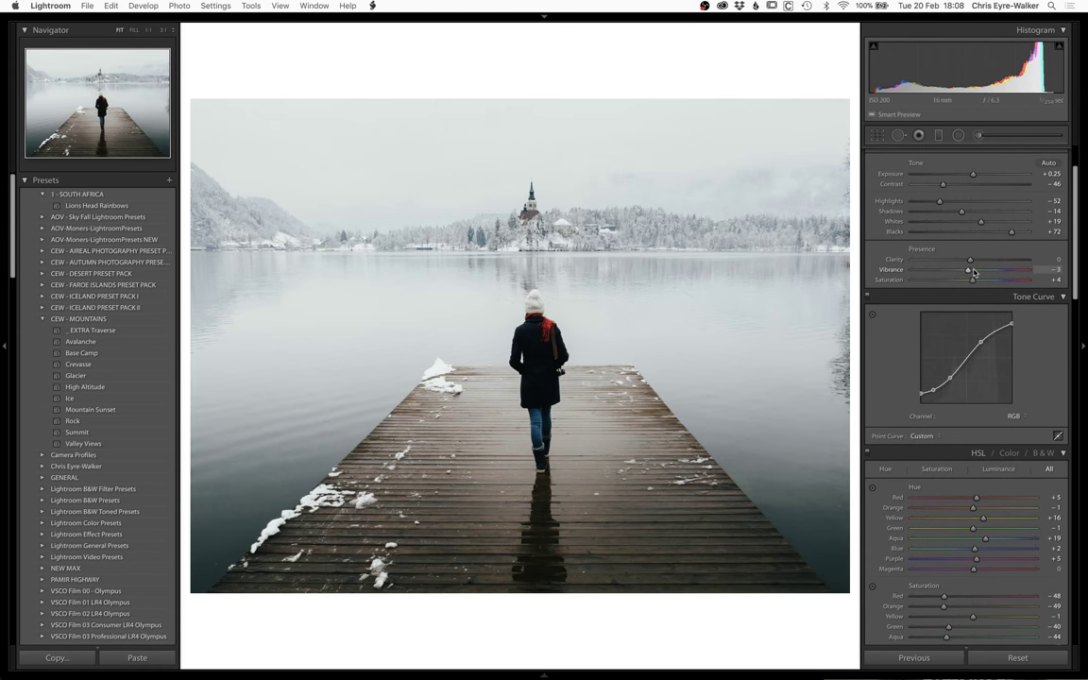
{"action": "scroll", "coordinate": [974, 272], "scroll_direction": "down", "scroll_amount": 10}
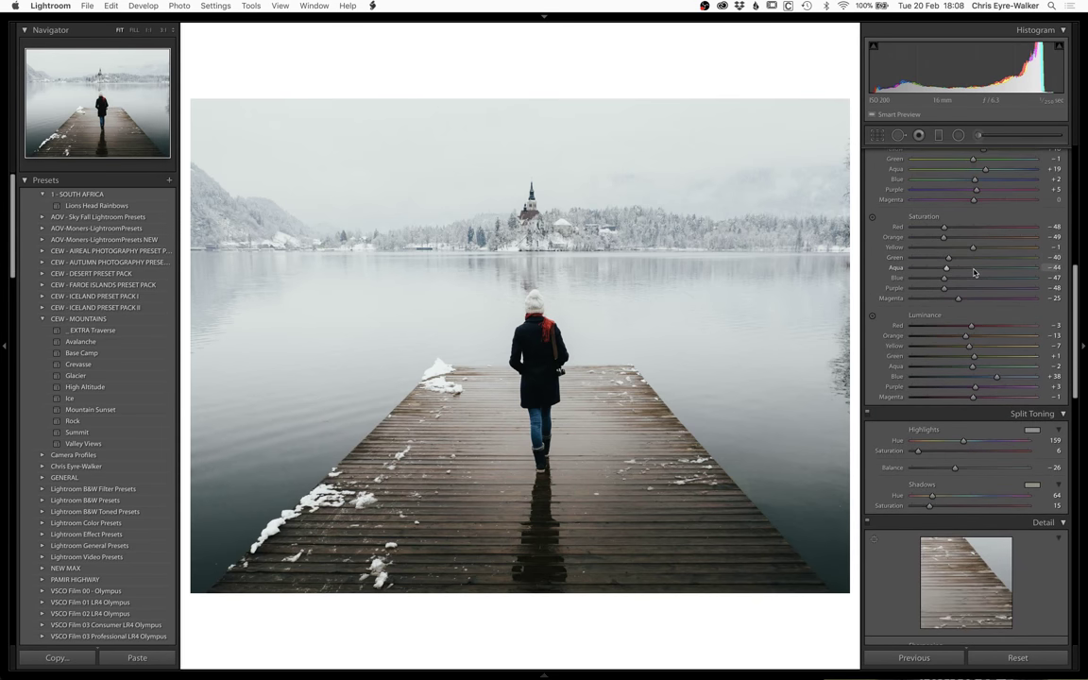
{"action": "scroll", "coordinate": [974, 272], "scroll_direction": "down", "scroll_amount": 5}
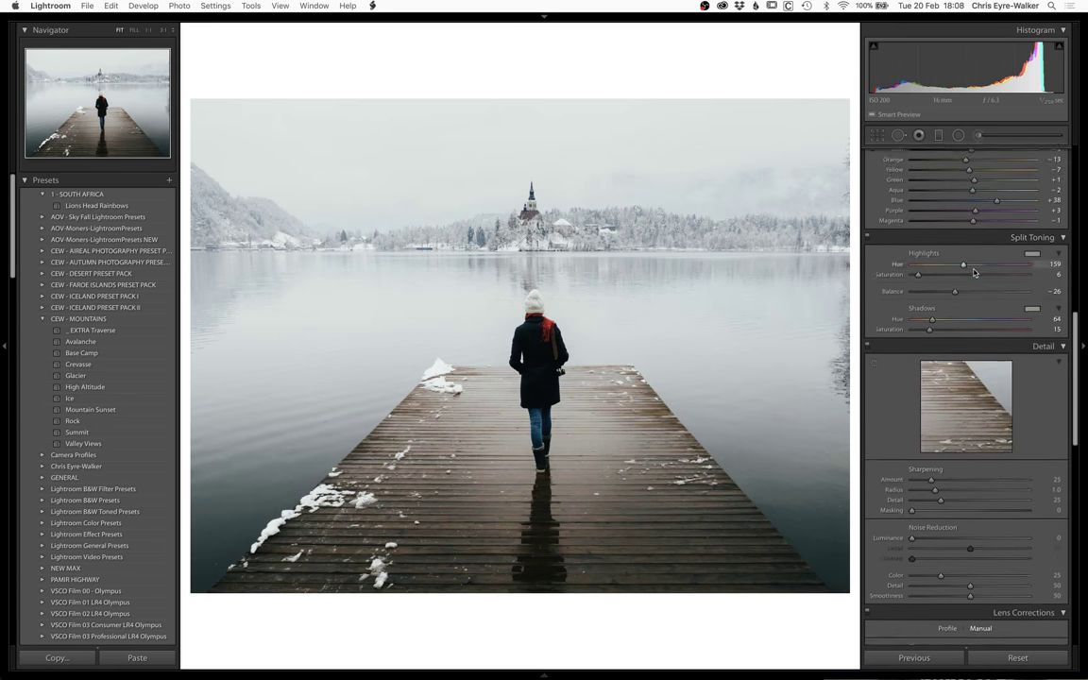
{"action": "scroll", "coordinate": [974, 272], "scroll_direction": "down", "scroll_amount": 15}
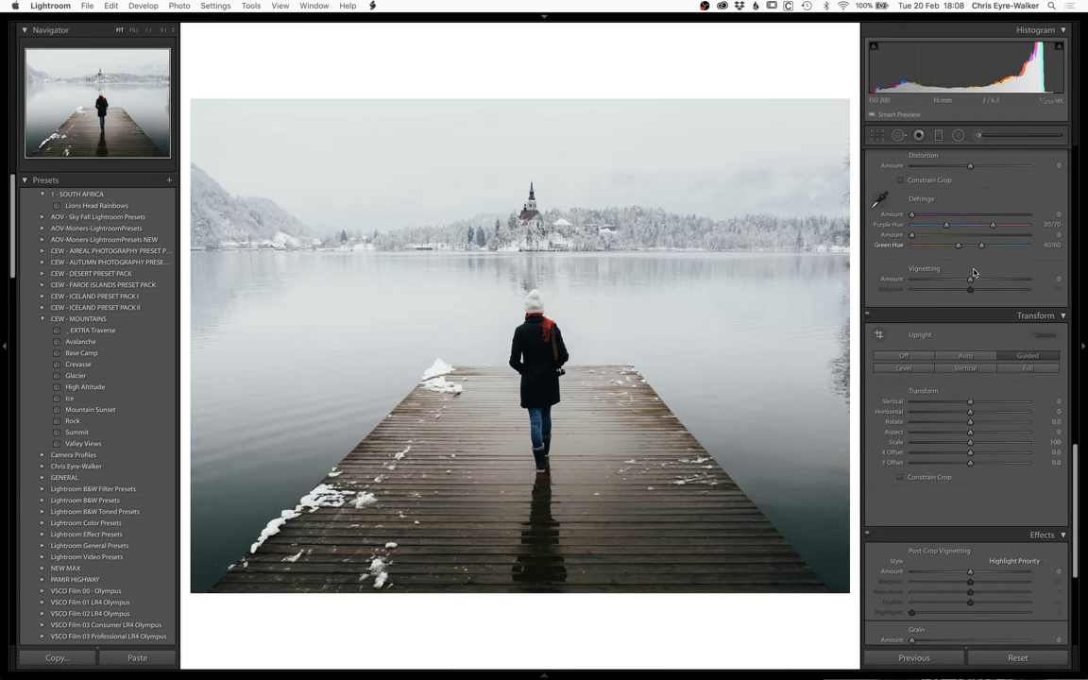
{"action": "scroll", "coordinate": [974, 272], "scroll_direction": "down", "scroll_amount": 6}
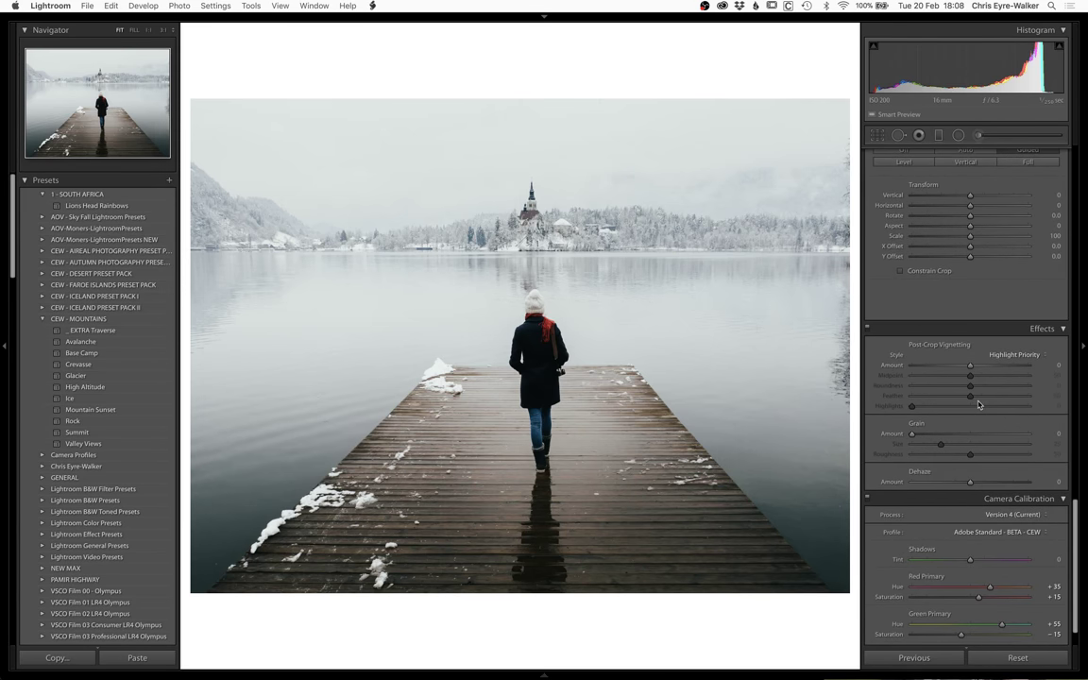
{"action": "scroll", "coordinate": [979, 404], "scroll_direction": "down", "scroll_amount": 1}
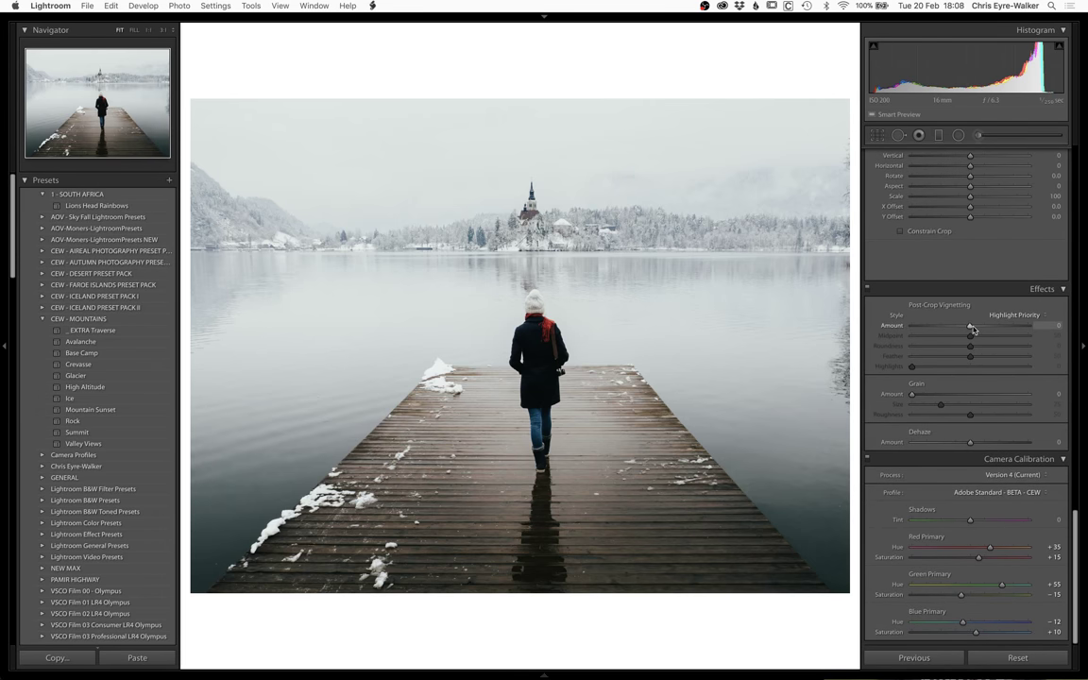
Step: Set post-crop vignetting to Amount −16, Midpoint 28, Roundness +100 and Feather 47
{"action": "left_click_drag", "start_coordinate": [970, 325], "coordinate": [963, 330]}
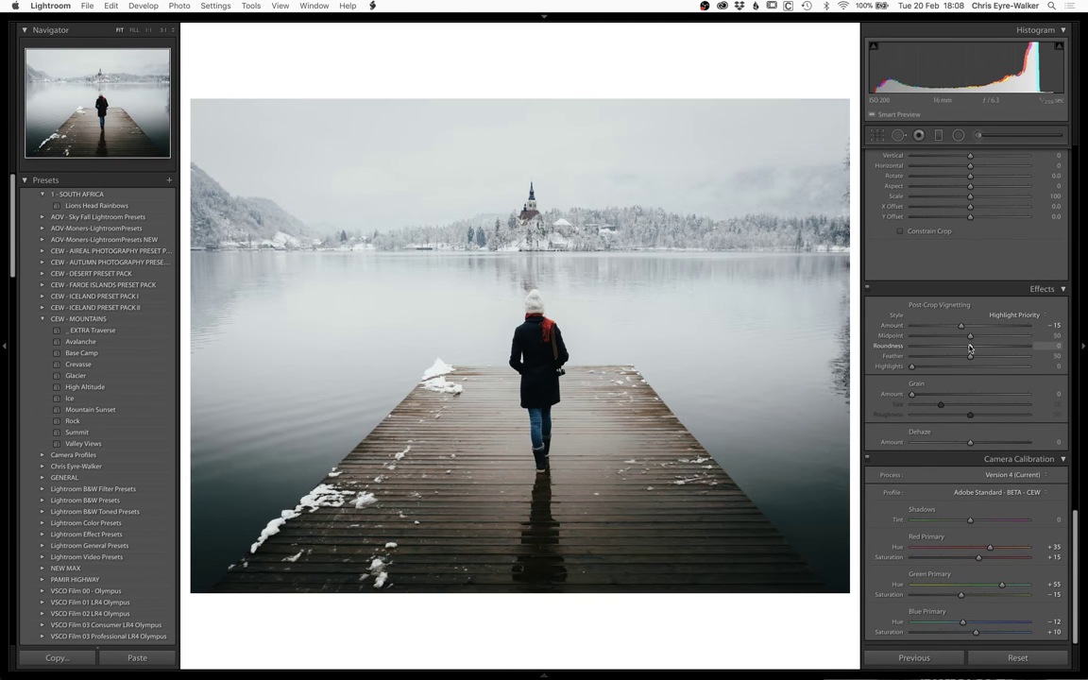
{"action": "left_click_drag", "start_coordinate": [969, 355], "coordinate": [861, 359]}
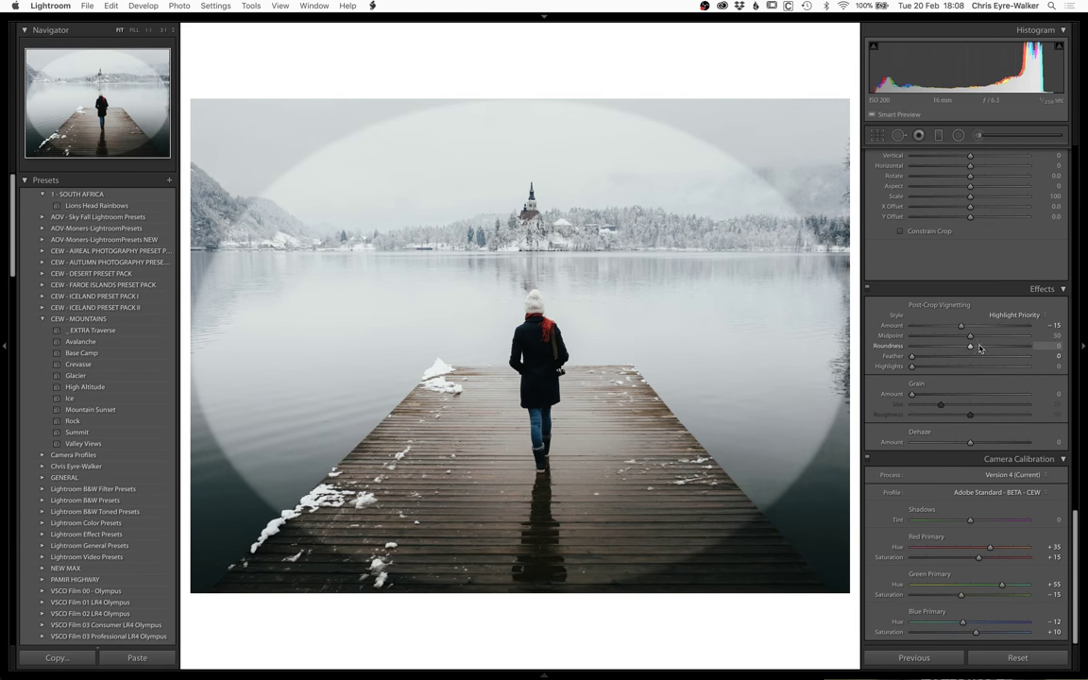
{"action": "left_click_drag", "start_coordinate": [961, 347], "coordinate": [1039, 359]}
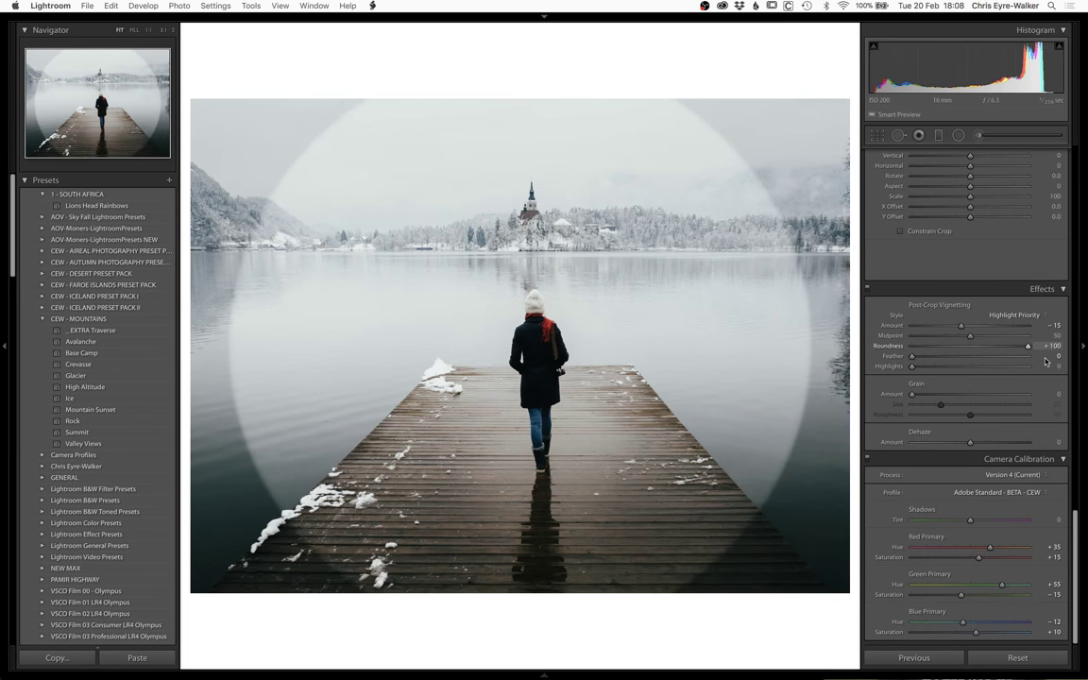
{"action": "left_click_drag", "start_coordinate": [970, 337], "coordinate": [946, 342]}
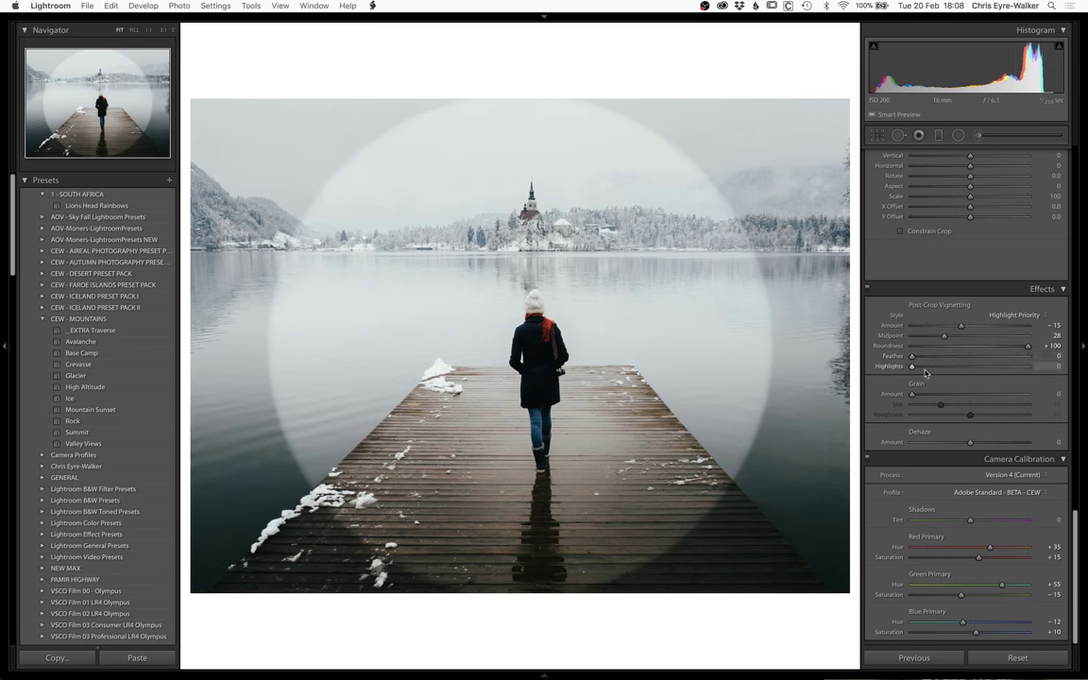
{"action": "left_click", "coordinate": [967, 360]}
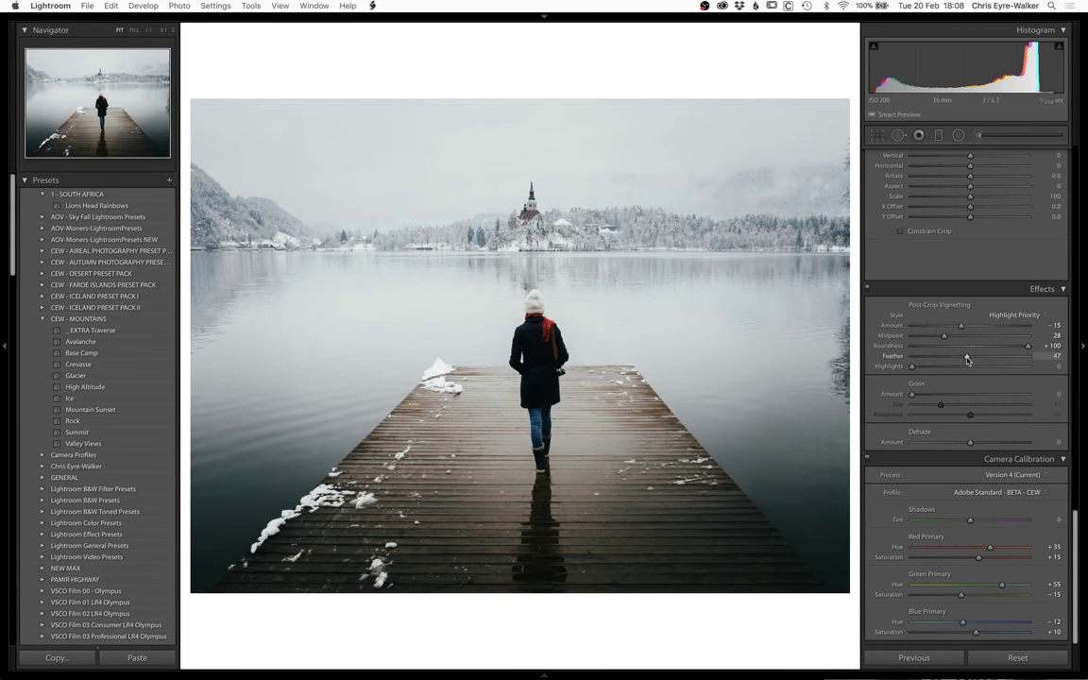
{"action": "left_click", "coordinate": [962, 325]}
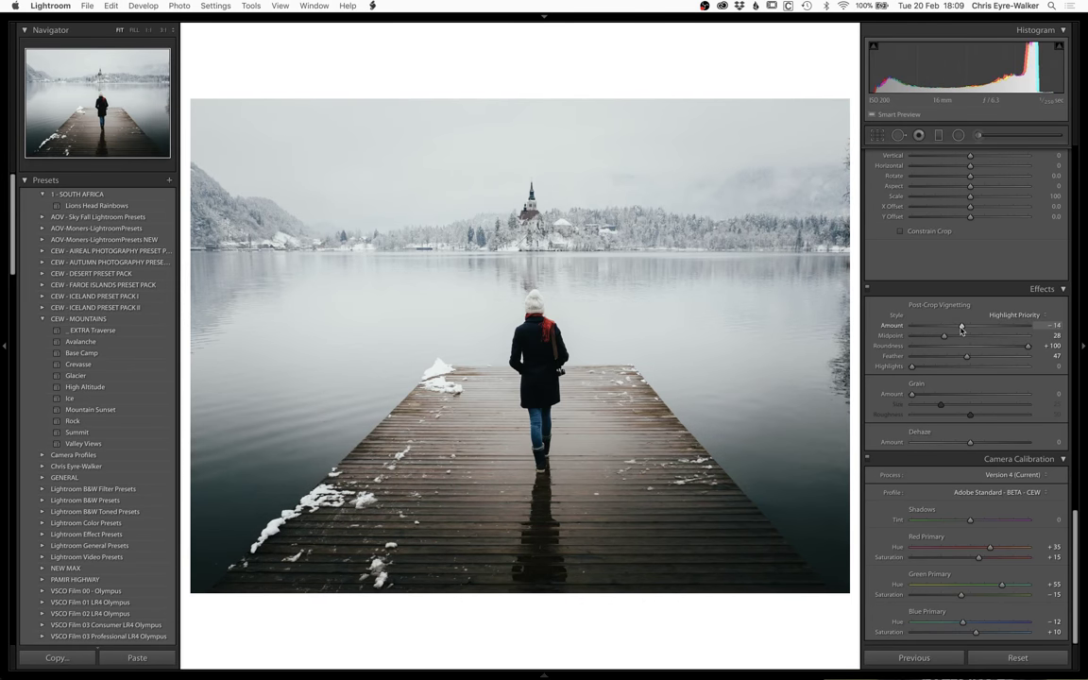
Step: In HSL, shift the Purple hue and ease Purple saturation to −45
{"action": "scroll", "coordinate": [970, 330], "scroll_direction": "up", "scroll_amount": 10}
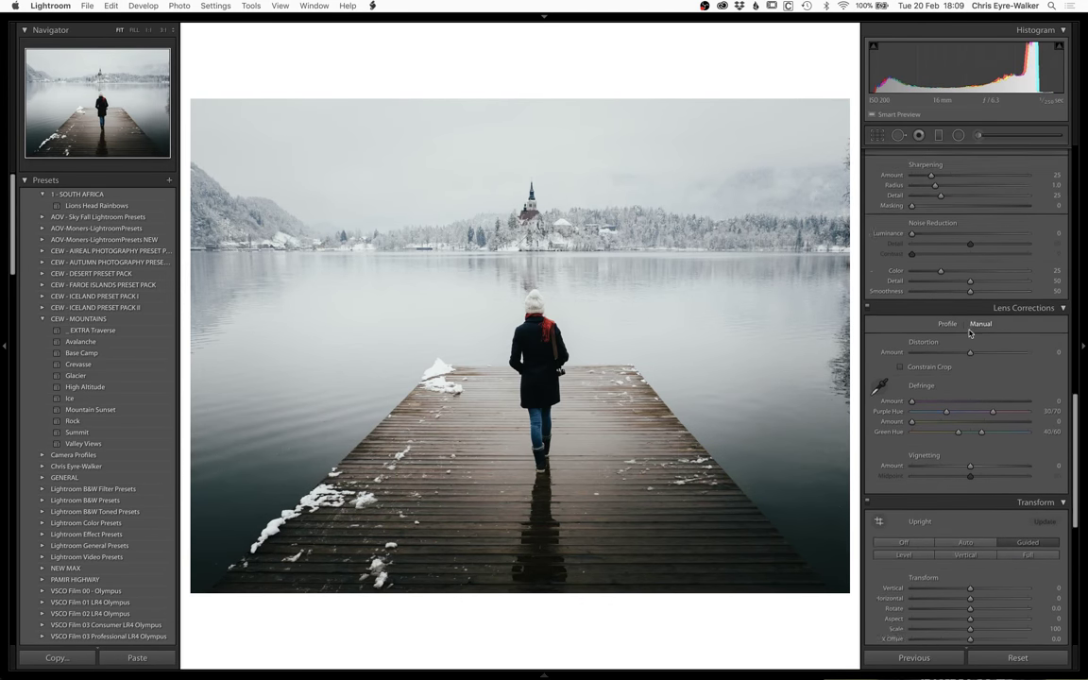
{"action": "scroll", "coordinate": [969, 333], "scroll_direction": "up", "scroll_amount": 10}
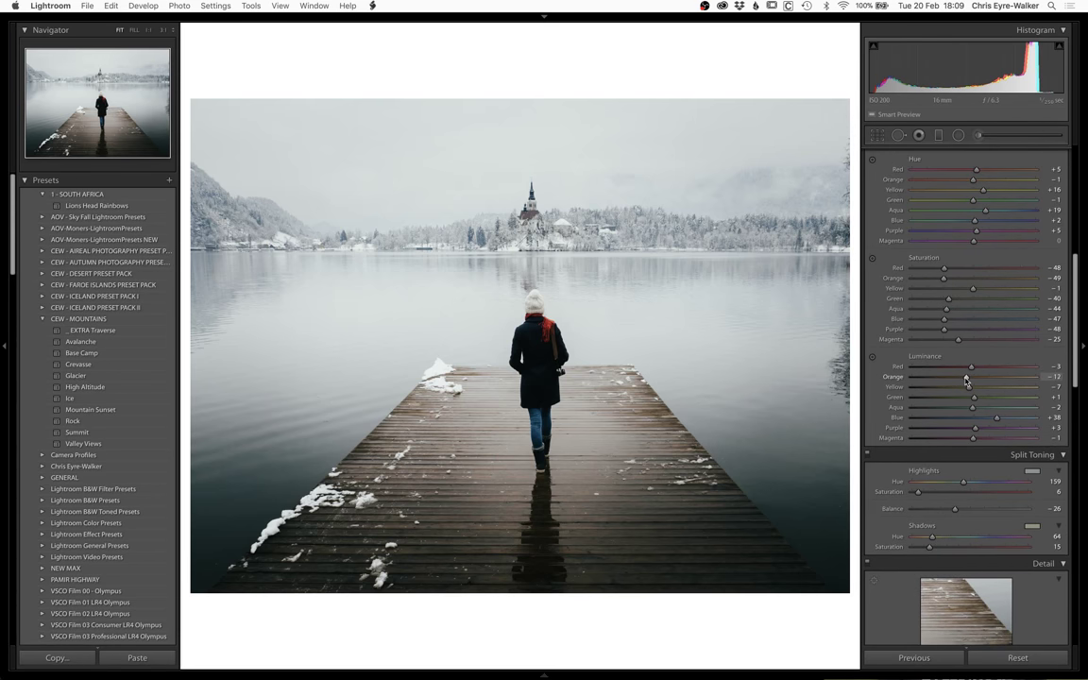
{"action": "scroll", "coordinate": [945, 340], "scroll_direction": "up", "scroll_amount": 2}
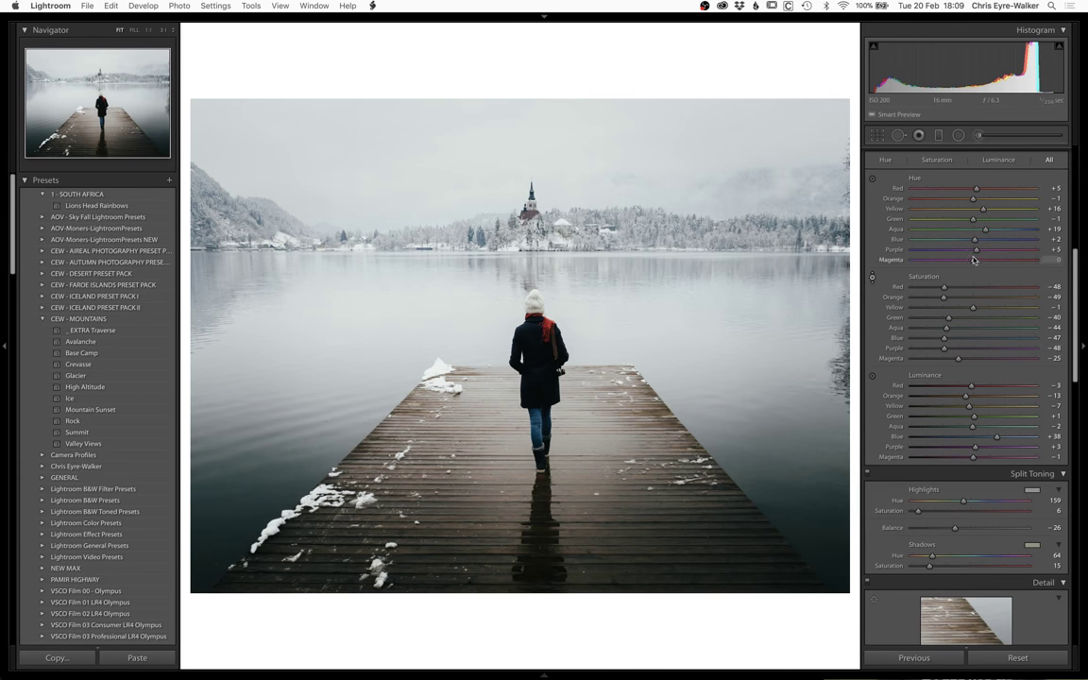
{"action": "left_click_drag", "start_coordinate": [957, 261], "coordinate": [968, 260]}
{"action": "left_click_drag", "start_coordinate": [944, 349], "coordinate": [948, 349]}
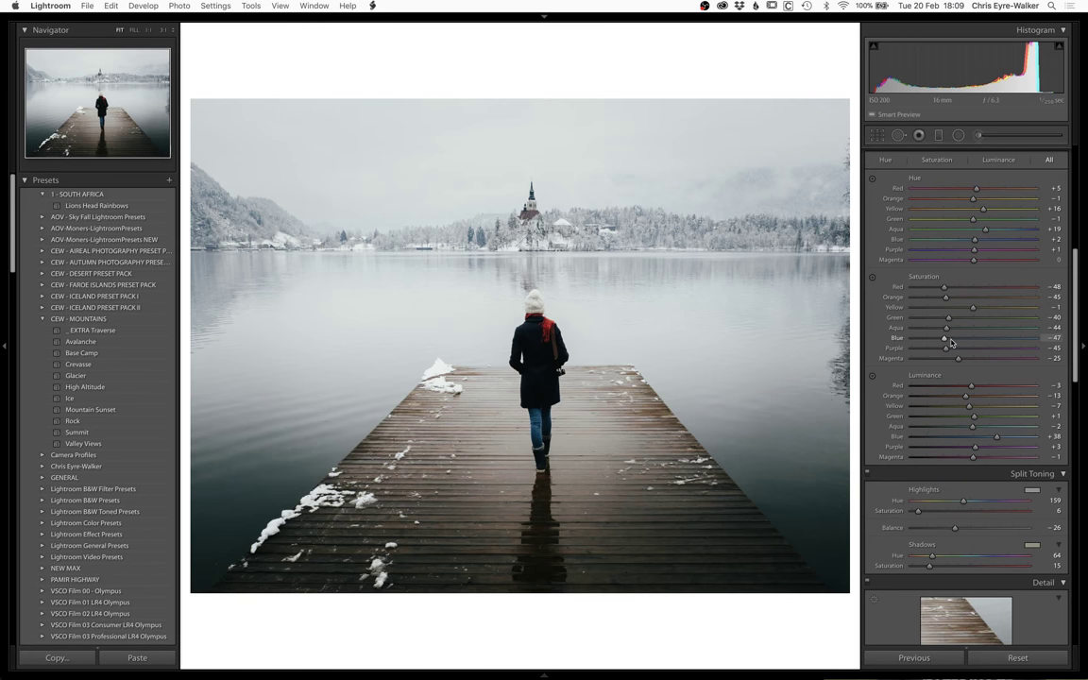
Step: Raise the jetty photo's star rating, then copy its settings excluding local adjustments, crop, lens corrections and transform
{"action": "key", "text": "bracketright"}
{"action": "key", "text": "super+shift+c"}
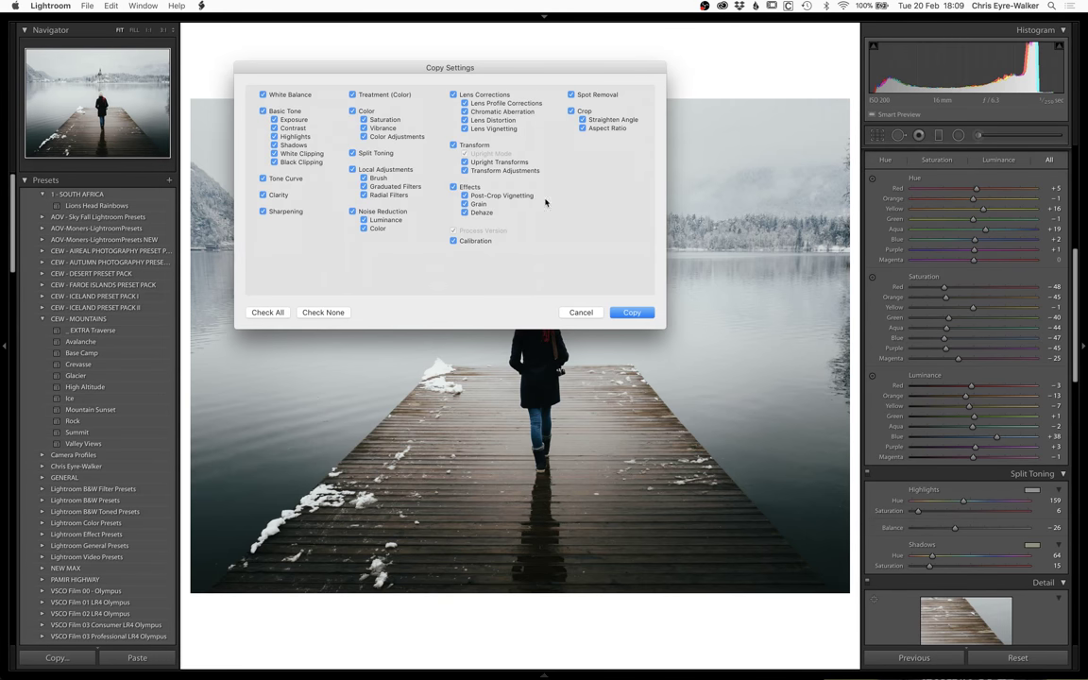
{"action": "left_click", "coordinate": [386, 172]}
{"action": "left_click", "coordinate": [573, 111]}
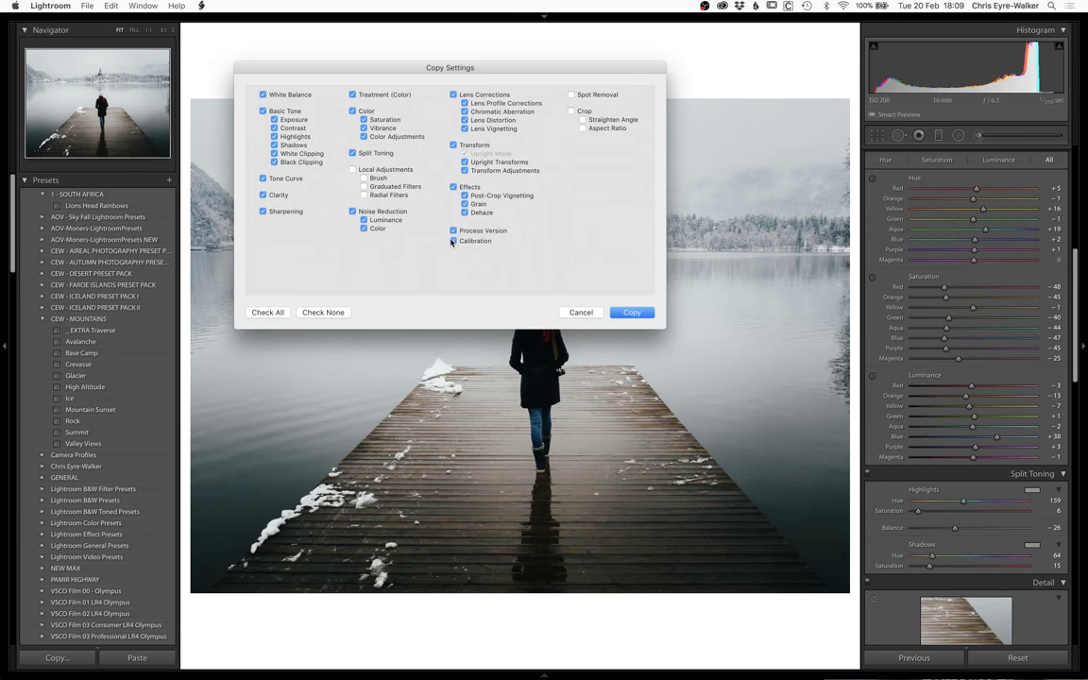
{"action": "left_click", "coordinate": [463, 98]}
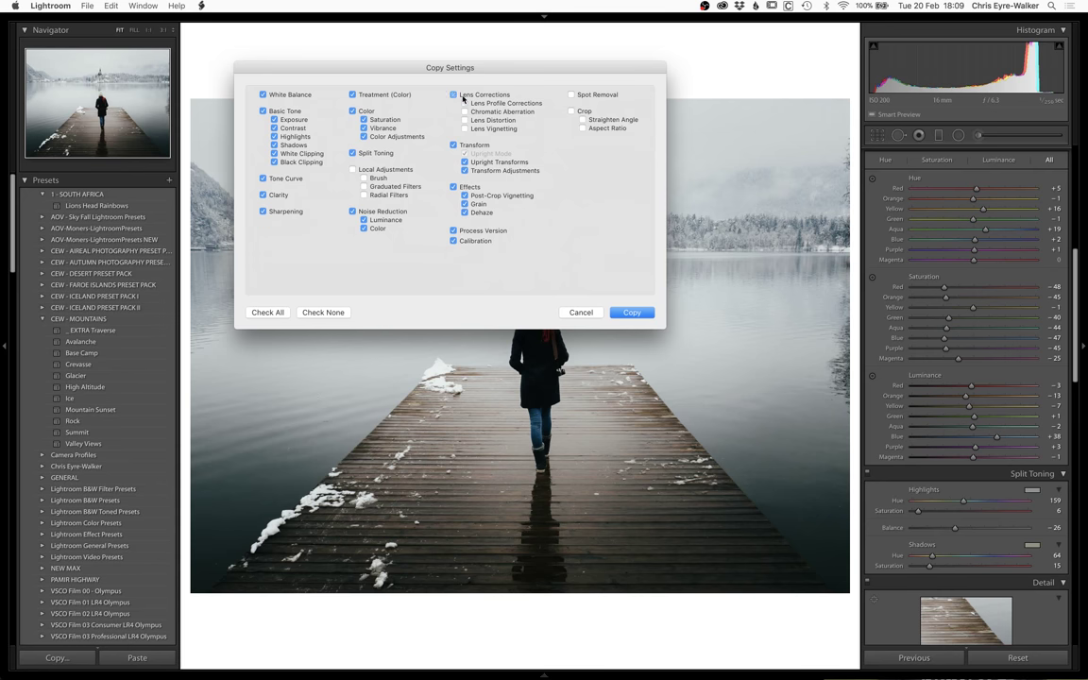
{"action": "left_click", "coordinate": [465, 147]}
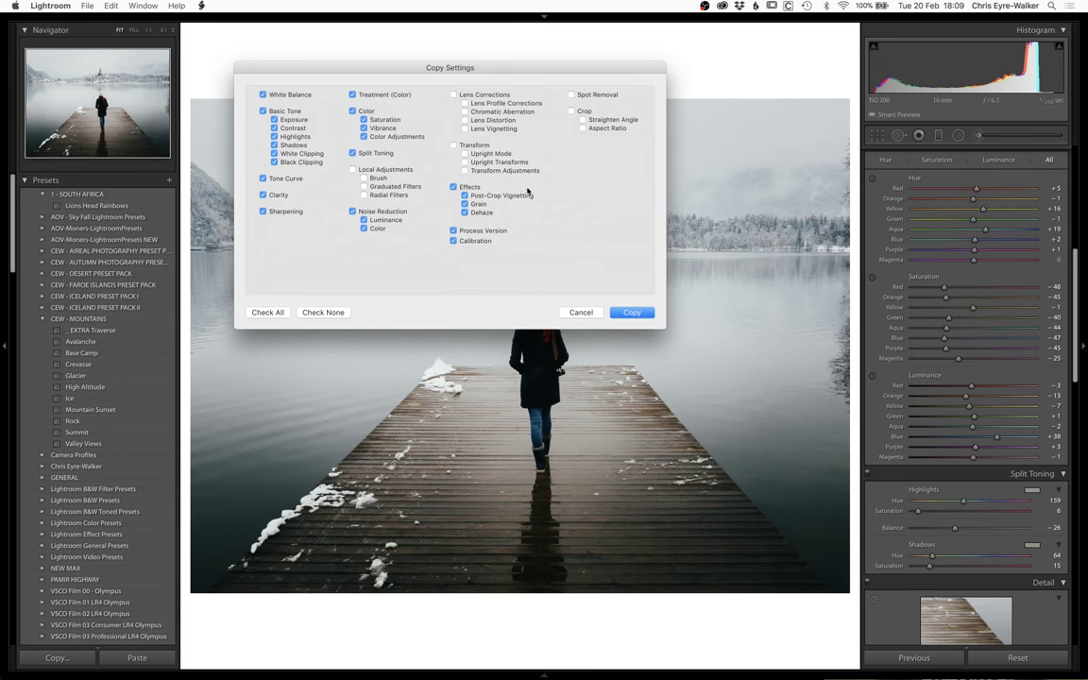
{"action": "left_click", "coordinate": [631, 313]}
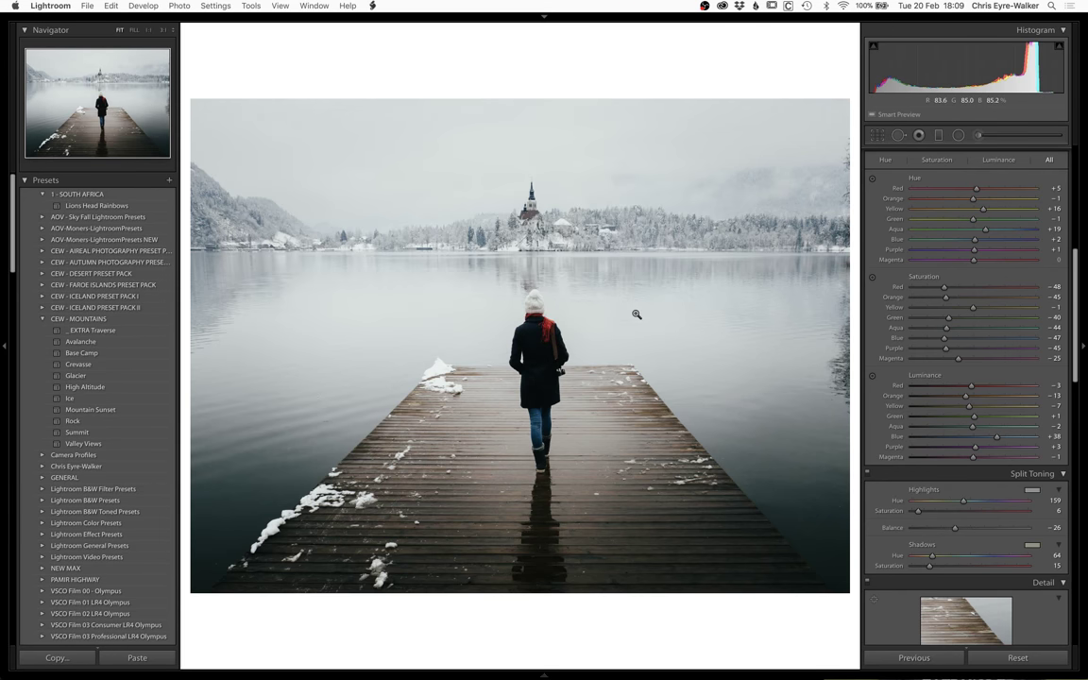
Step: Move to the duck photo and paste the copied misty settings, keeping its crop unchanged
{"action": "key", "text": "Right"}
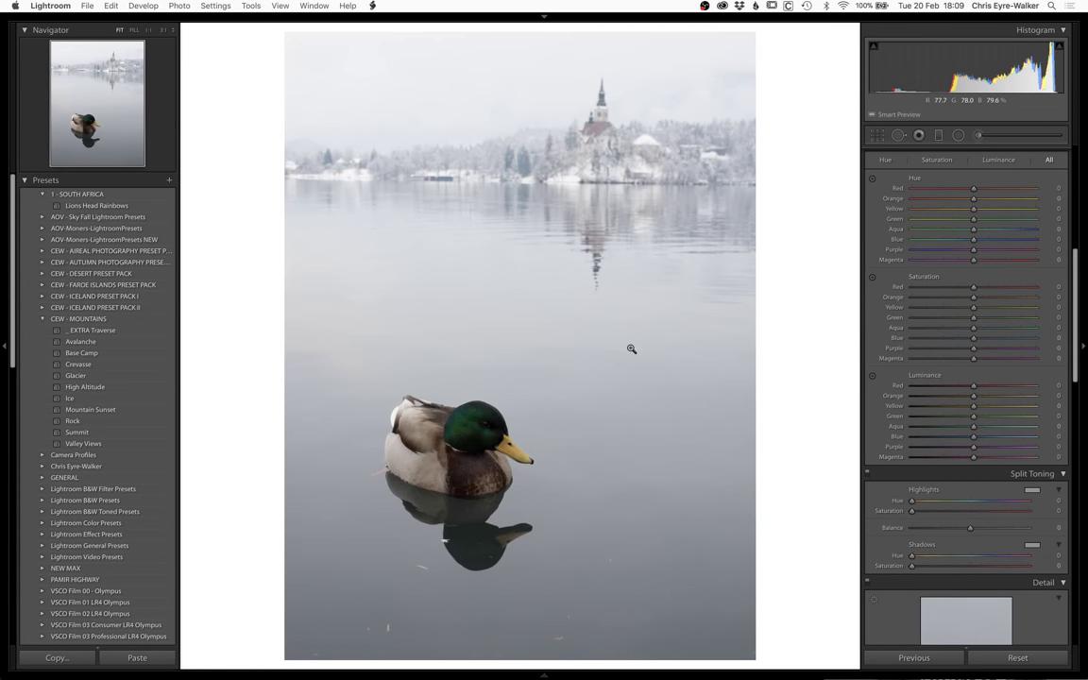
{"action": "key", "text": "super+shift+v"}
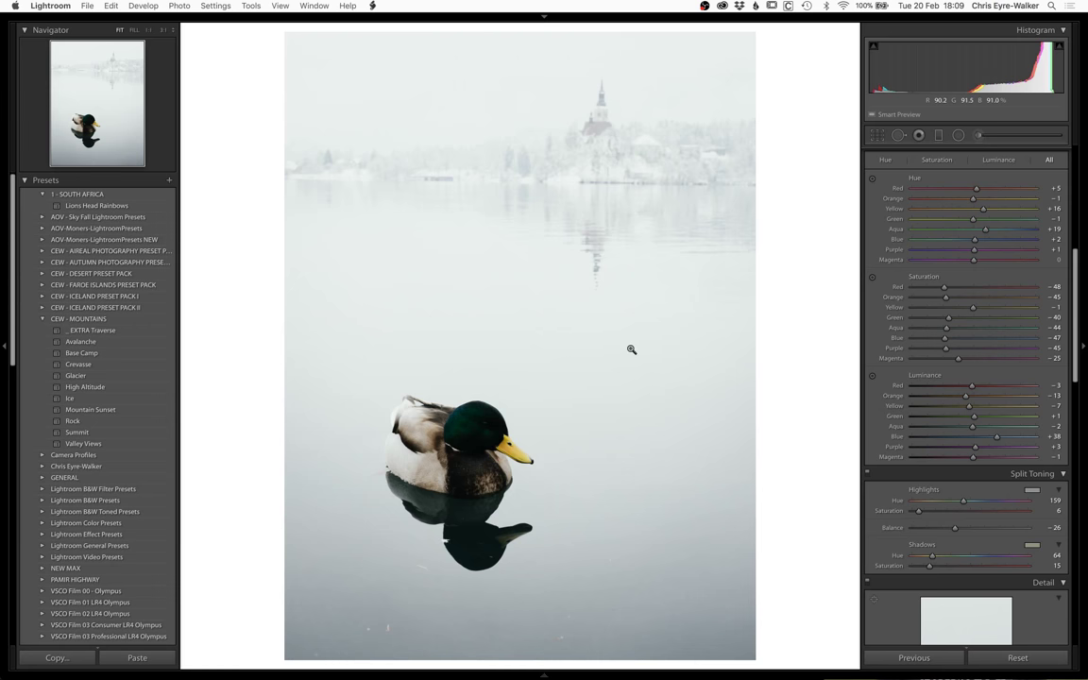
{"action": "key", "text": "r"}
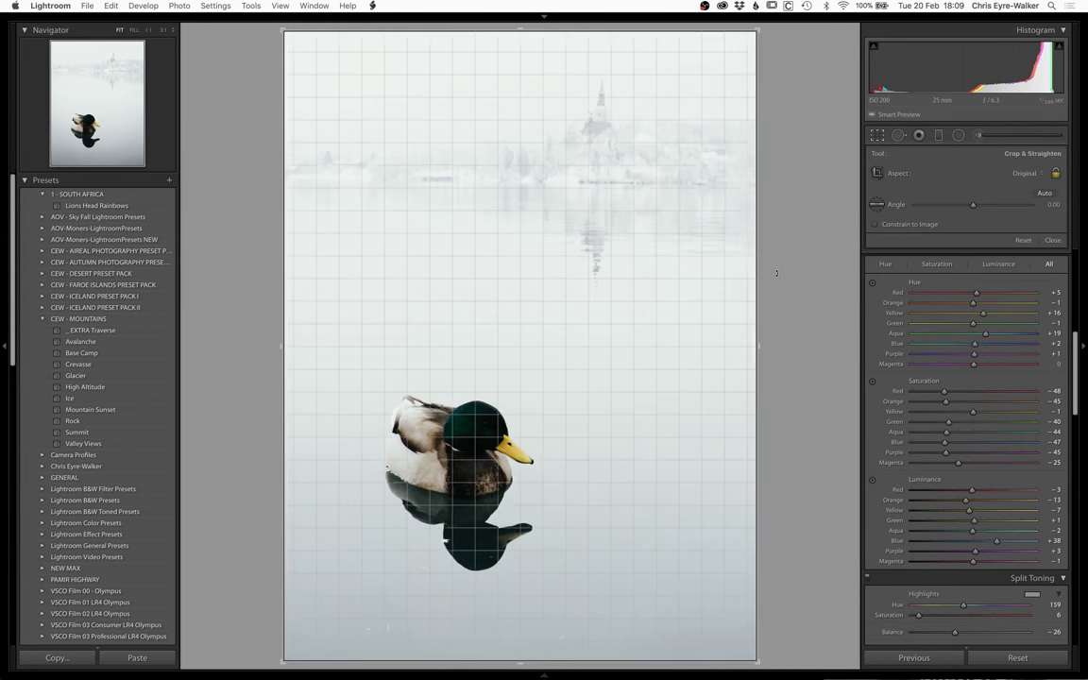
{"action": "key", "text": "r"}
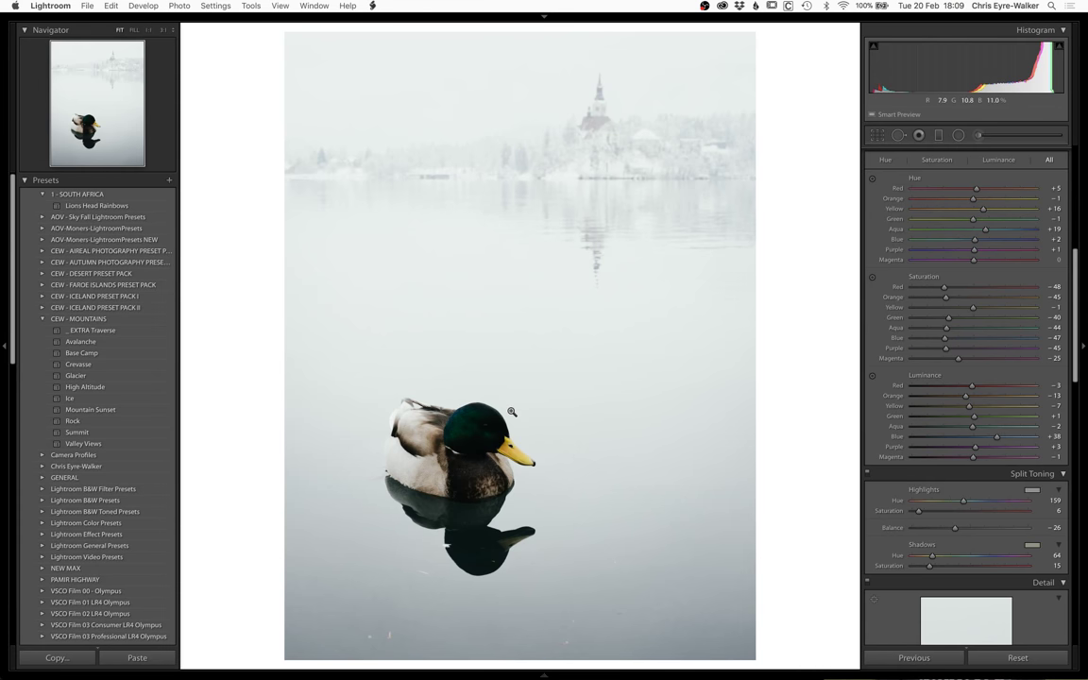
Step: Add a top-down graduated filter with Exposure −1.16, Contrast 32, Whites 16, Blacks −23
{"action": "key", "text": "m"}
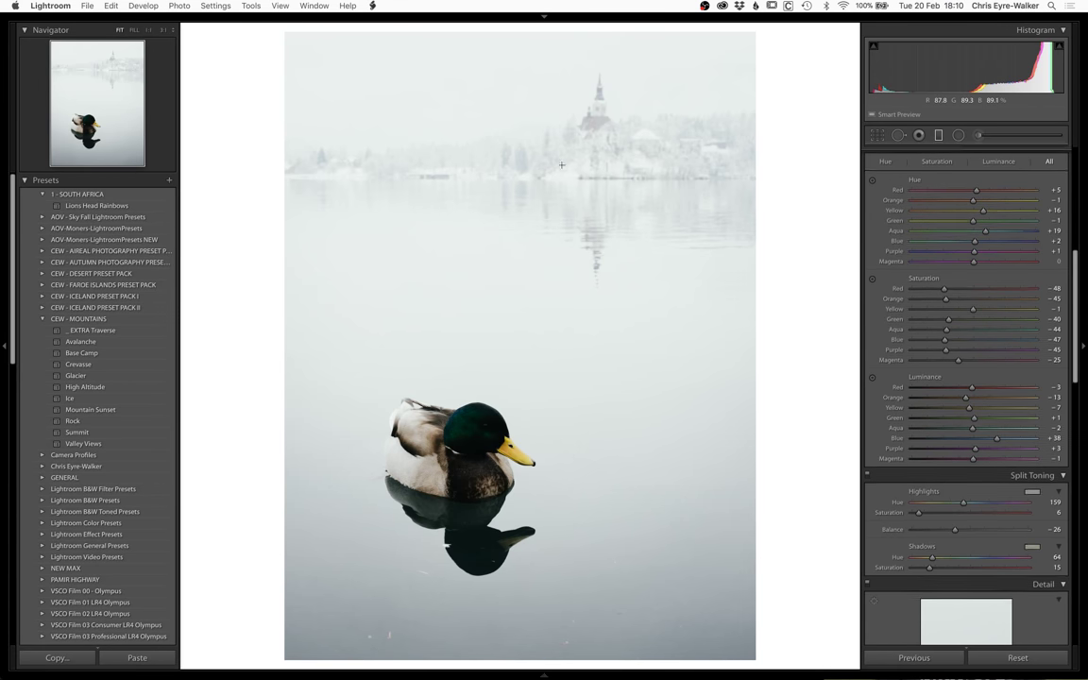
{"action": "left_click_drag", "start_coordinate": [553, 328], "coordinate": [555, 364]}
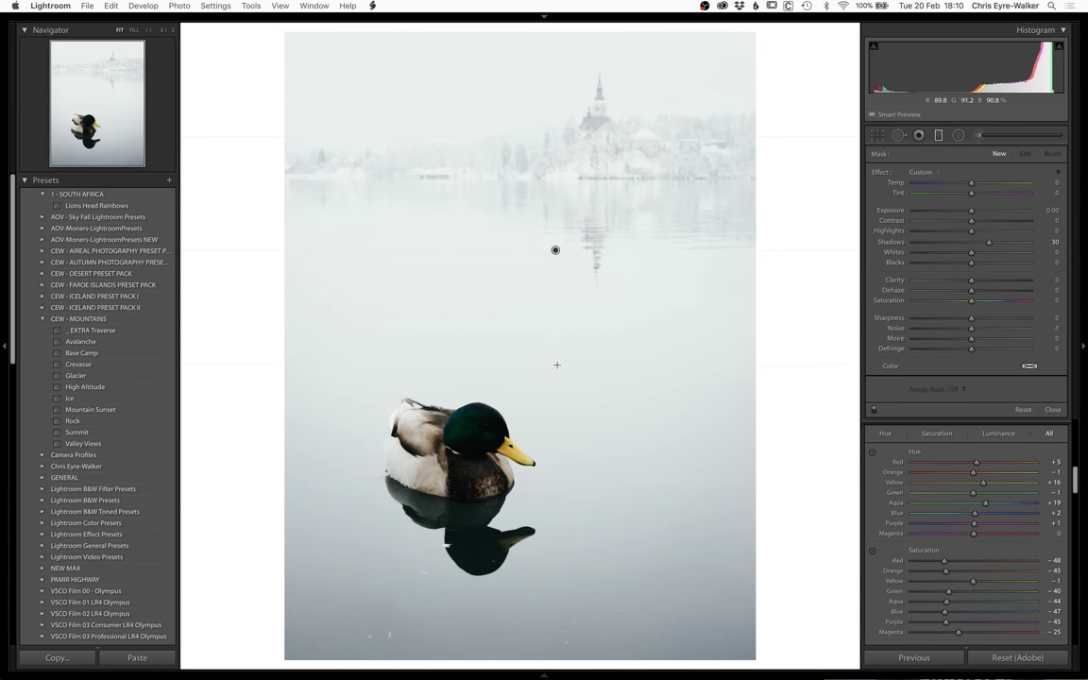
{"action": "double_click", "coordinate": [989, 243]}
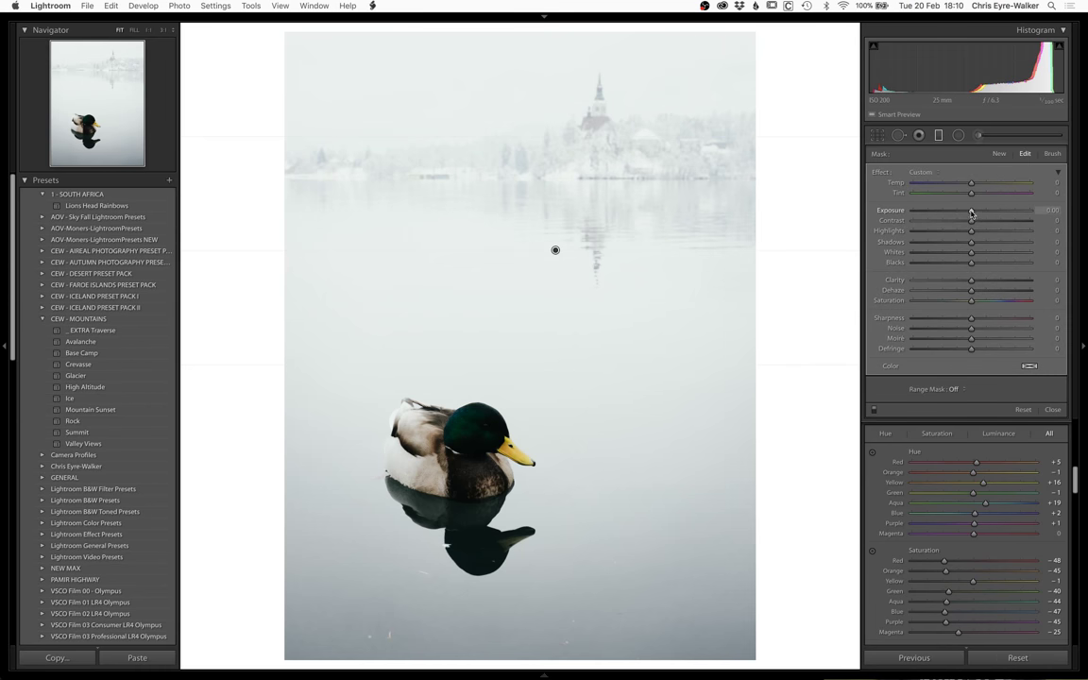
{"action": "mouse_move", "coordinate": [969, 212]}
{"action": "left_mouse_down"}
{"action": "mouse_move", "coordinate": [954, 221]}
{"action": "mouse_move", "coordinate": [988, 221]}
{"action": "left_mouse_up"}
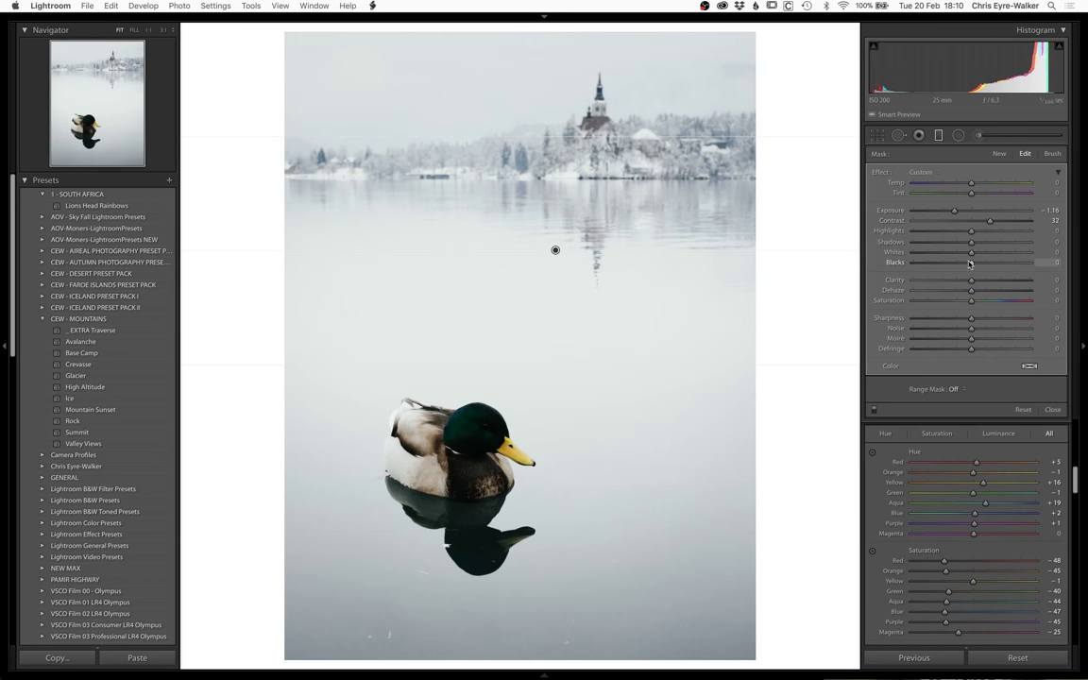
{"action": "left_click_drag", "start_coordinate": [967, 262], "coordinate": [964, 264]}
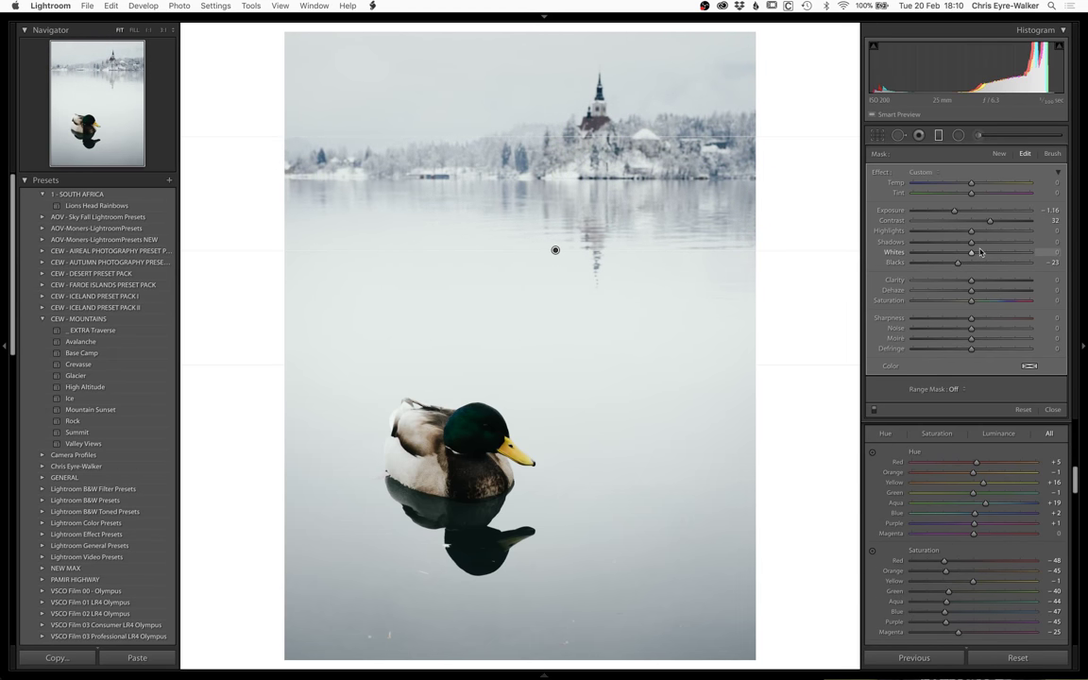
{"action": "left_click_drag", "start_coordinate": [979, 251], "coordinate": [980, 255]}
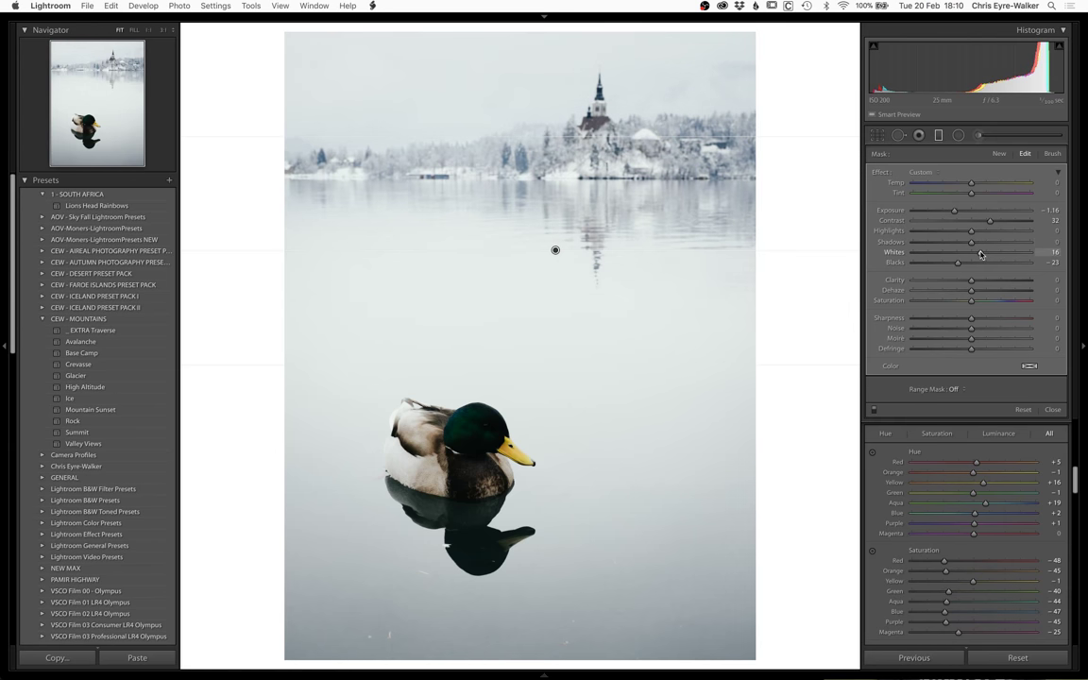
{"action": "key", "text": "shift+m"}
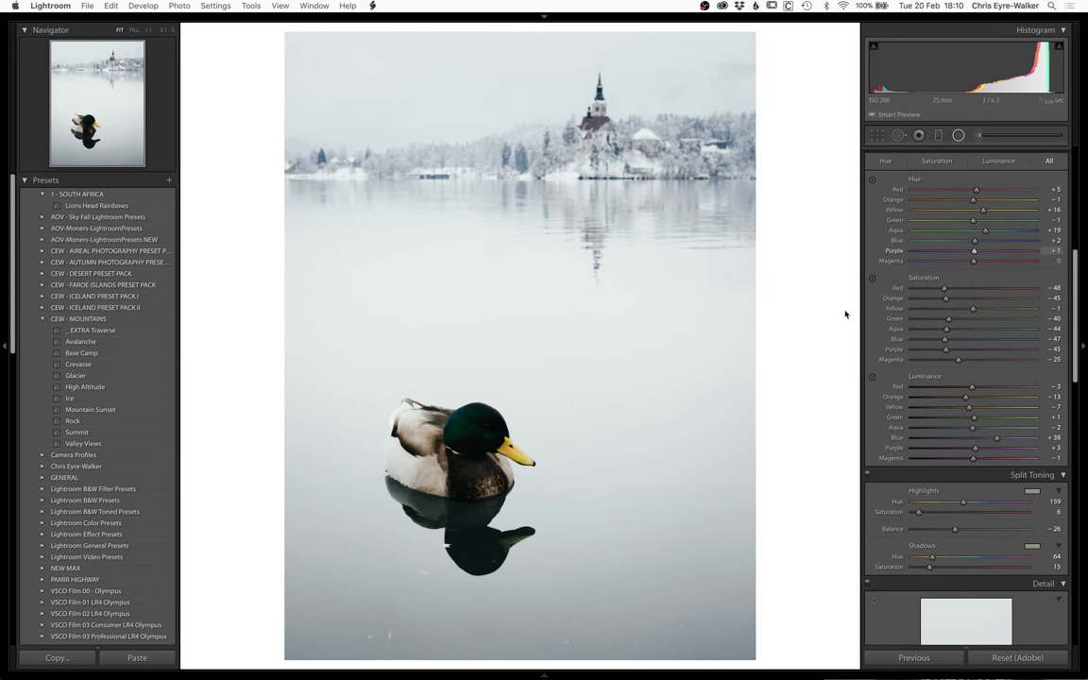
Step: Add a rotated radial filter around the duck: Shadows 34, Contrast −16, Exposure 0.13, Whites 13
{"action": "left_click_drag", "start_coordinate": [449, 447], "coordinate": [580, 287]}
{"action": "left_click_drag", "start_coordinate": [450, 447], "coordinate": [461, 454]}
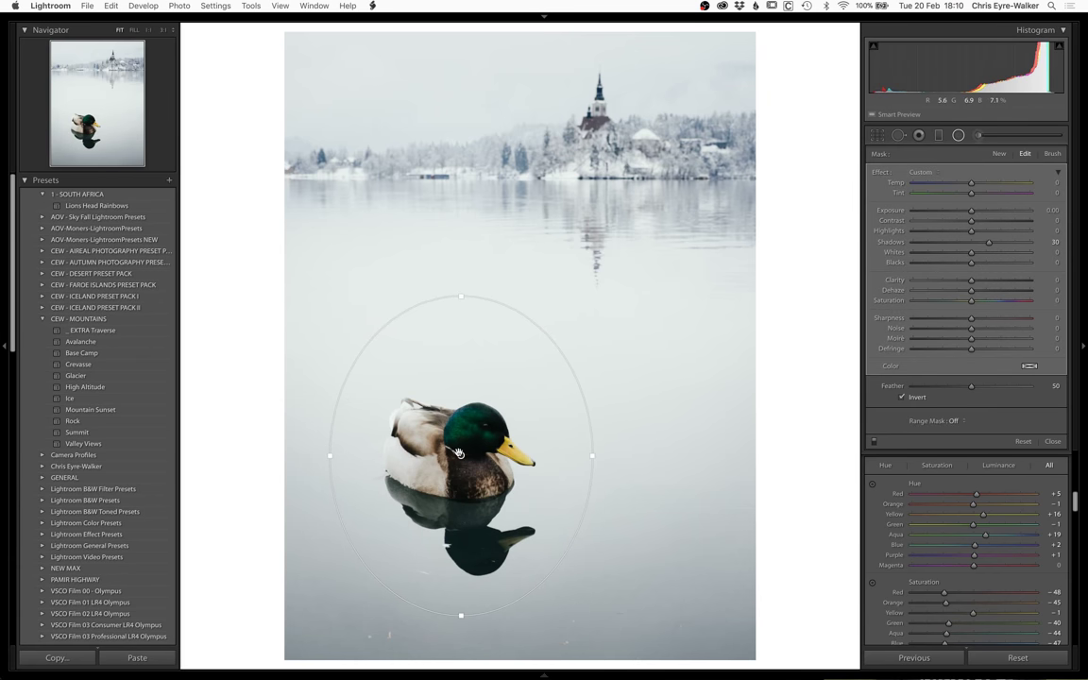
{"action": "left_click_drag", "start_coordinate": [979, 243], "coordinate": [995, 244]}
{"action": "left_click_drag", "start_coordinate": [463, 621], "coordinate": [531, 606]}
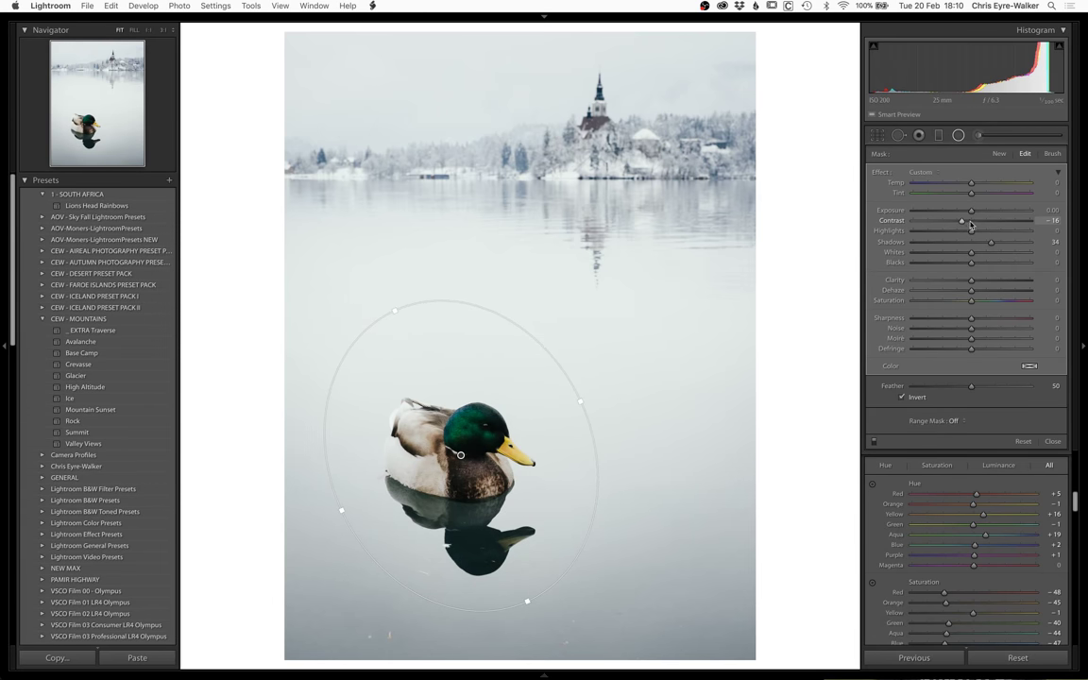
{"action": "left_click_drag", "start_coordinate": [972, 212], "coordinate": [975, 214]}
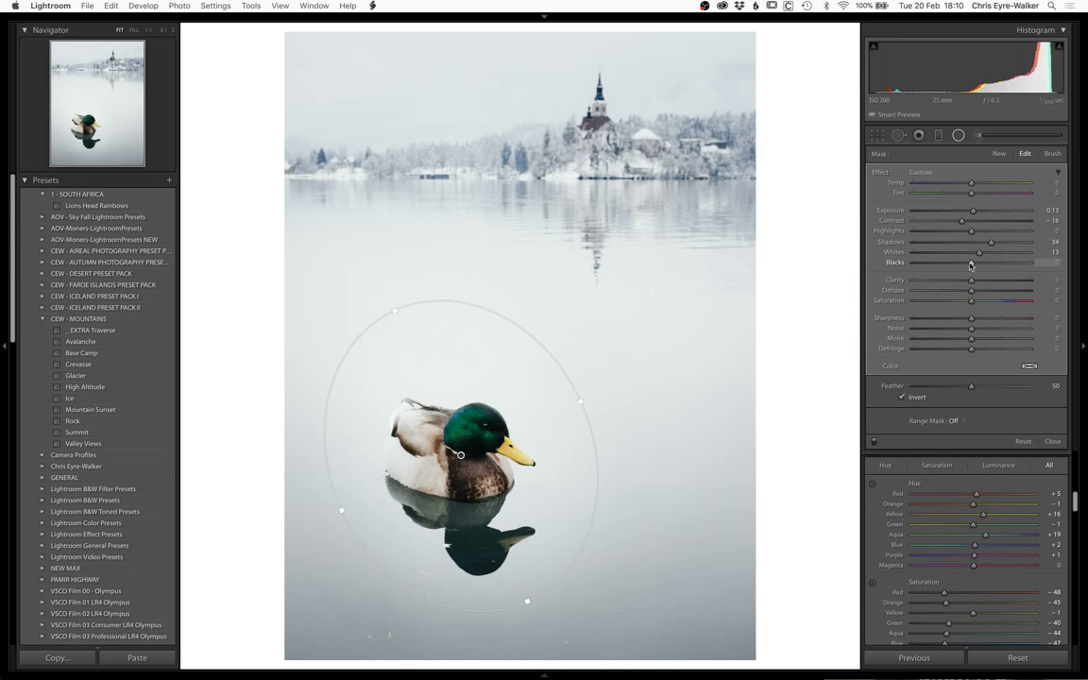
{"action": "left_click", "coordinate": [1053, 441]}
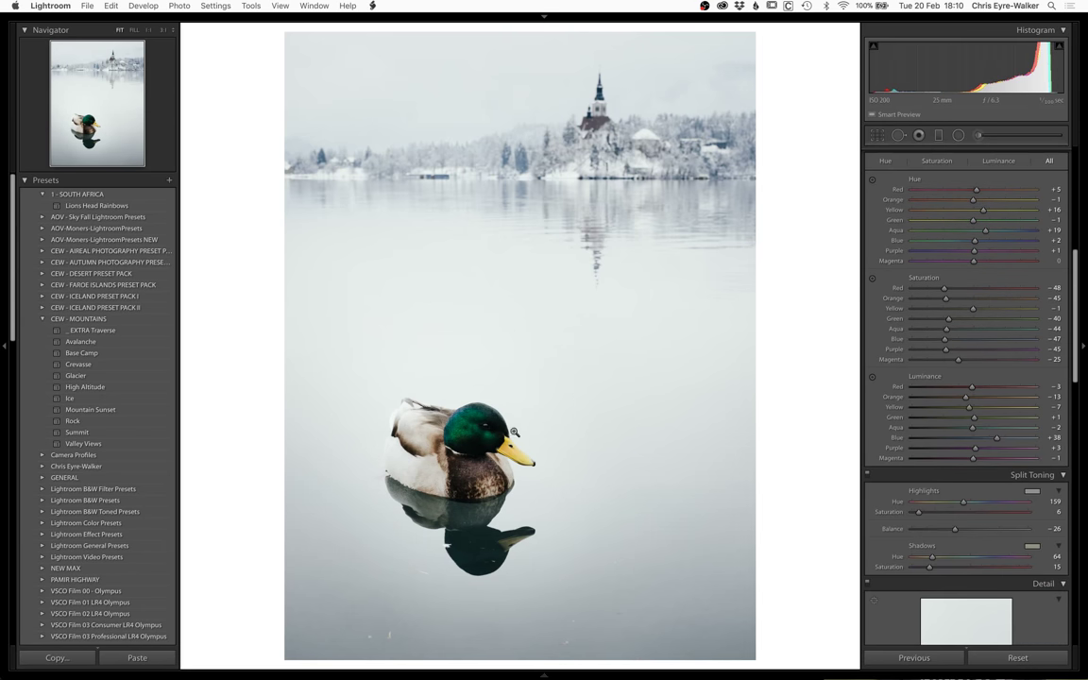
{"action": "left_click", "coordinate": [488, 445]}
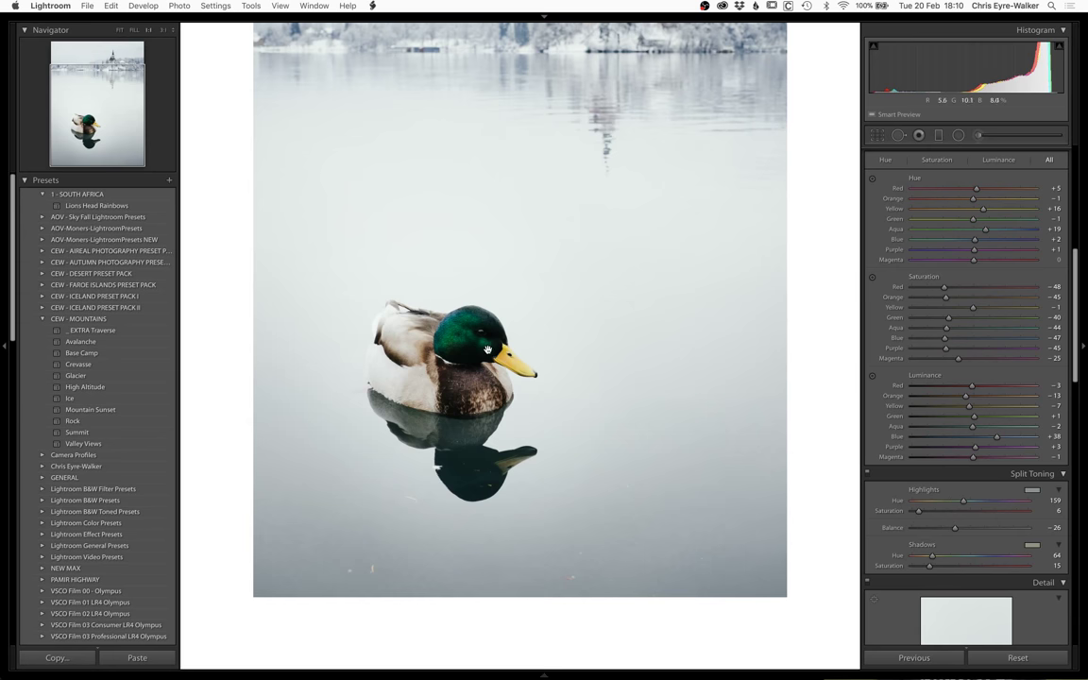
{"action": "left_click", "coordinate": [517, 371]}
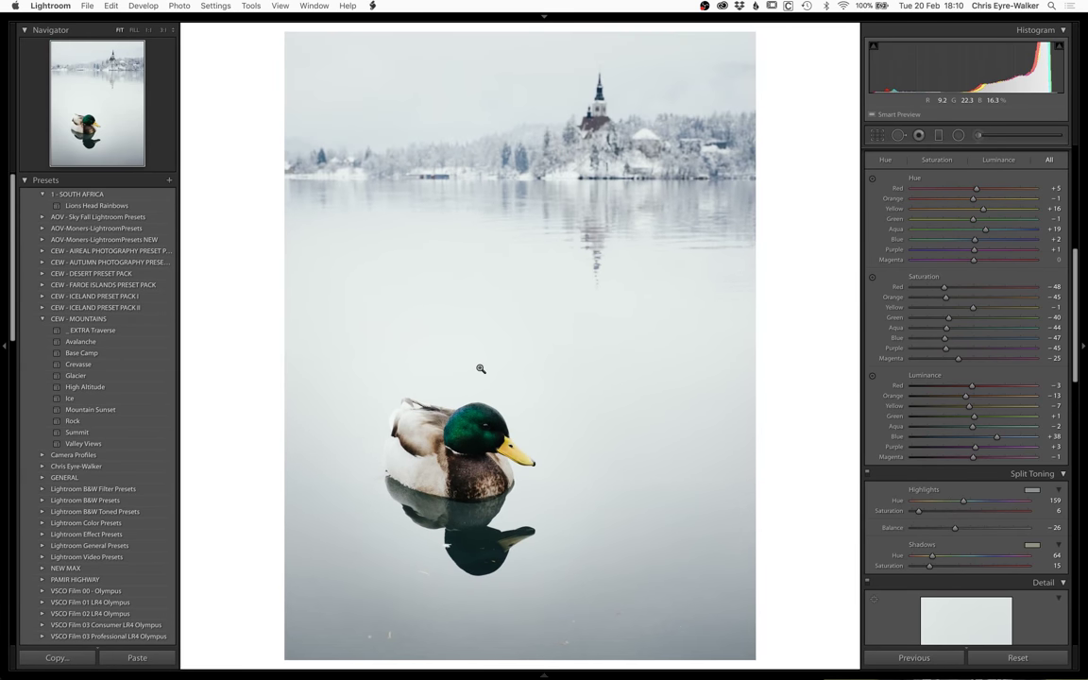
Step: Add a small radial filter on the duck's head lifting Shadows to 25
{"action": "key", "text": "shift+m"}
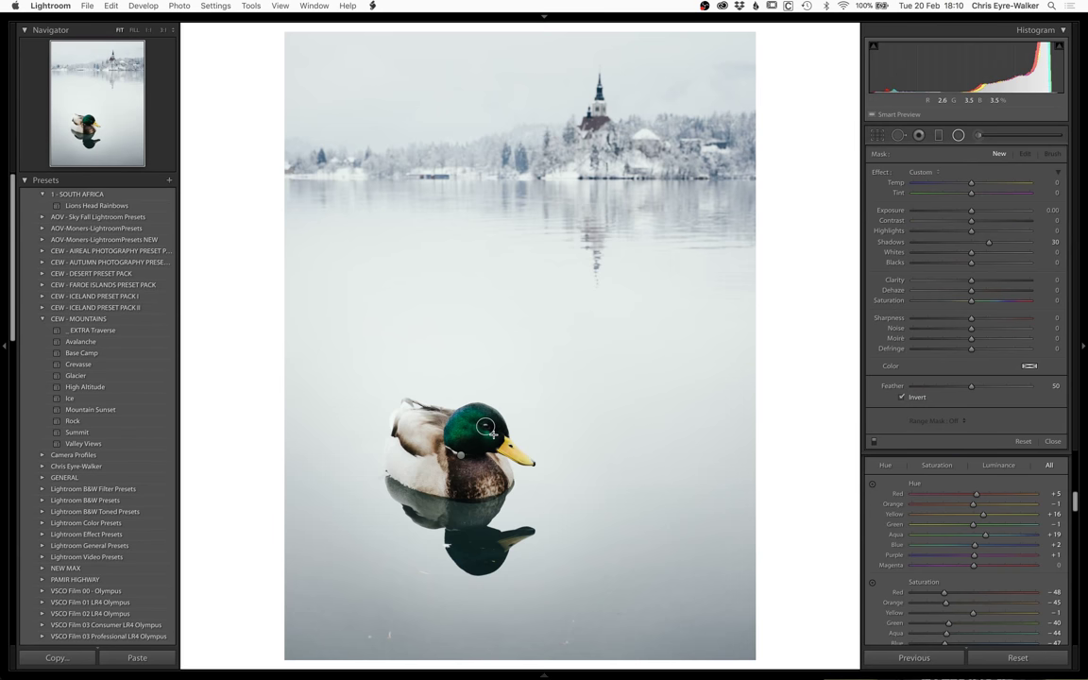
{"action": "left_click_drag", "start_coordinate": [485, 425], "coordinate": [501, 439]}
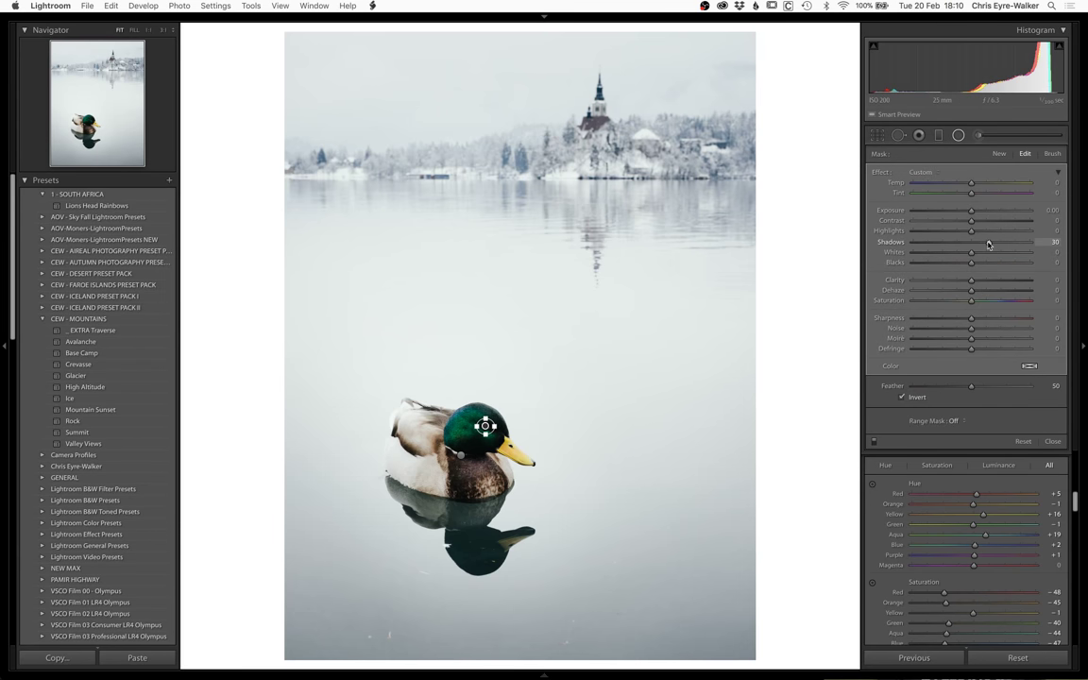
{"action": "left_click_drag", "start_coordinate": [975, 243], "coordinate": [992, 243]}
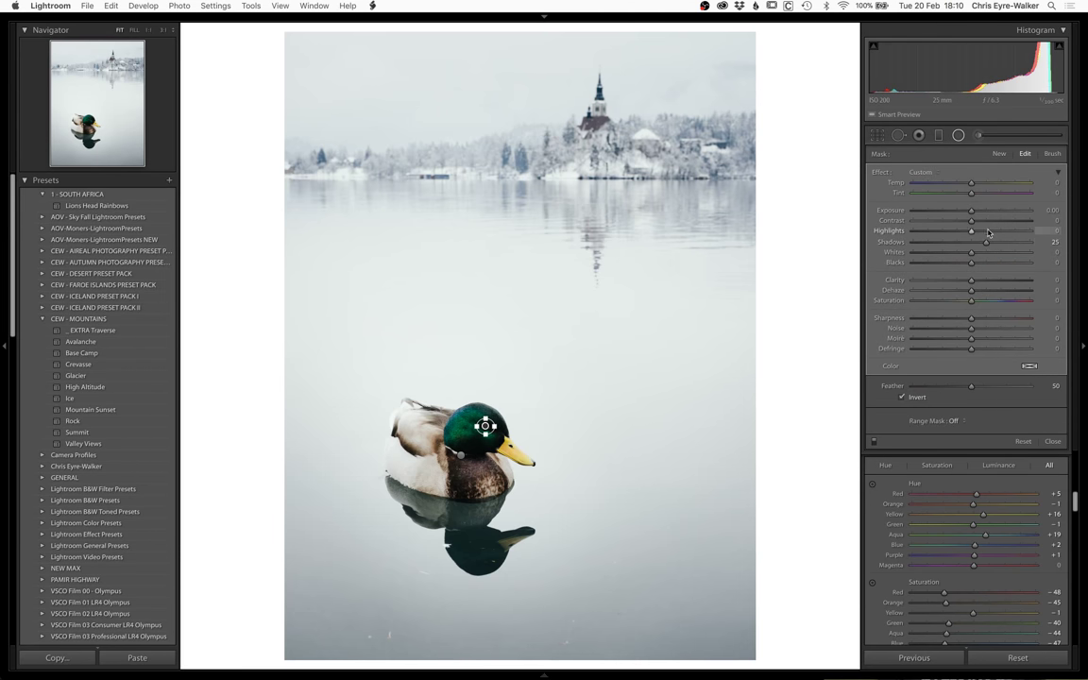
{"action": "key", "text": "shift+m"}
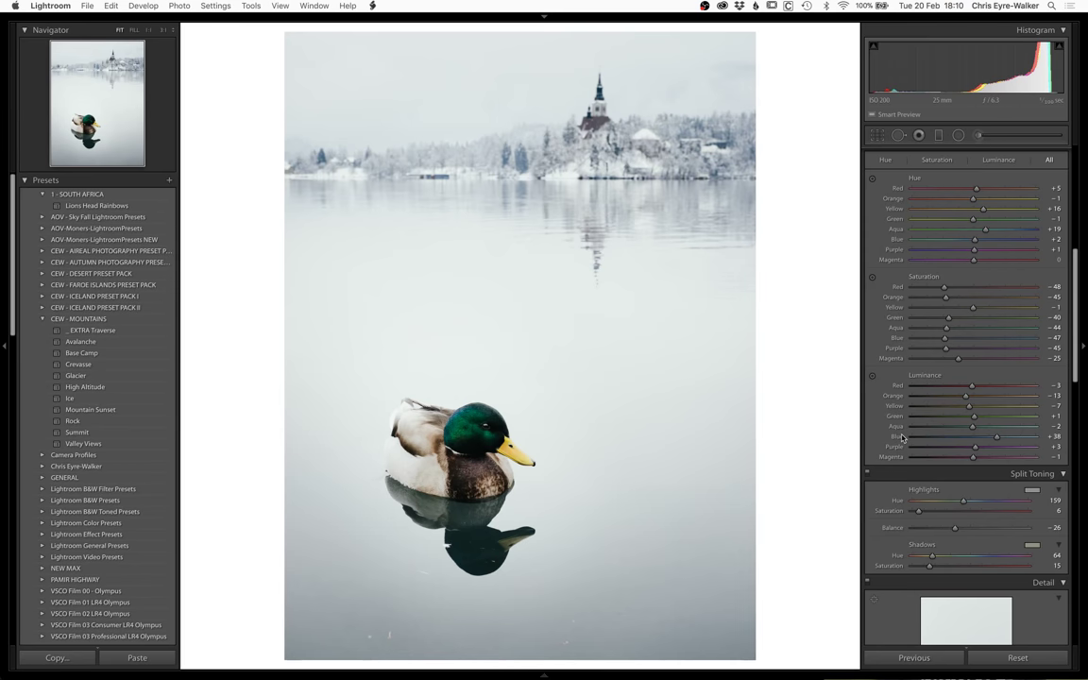
Step: Compare the duck photo with its original, then strengthen the dark corner vignette
{"action": "key", "text": "backslash"}
{"action": "key", "text": "backslash"}
{"action": "key", "text": "backslash"}
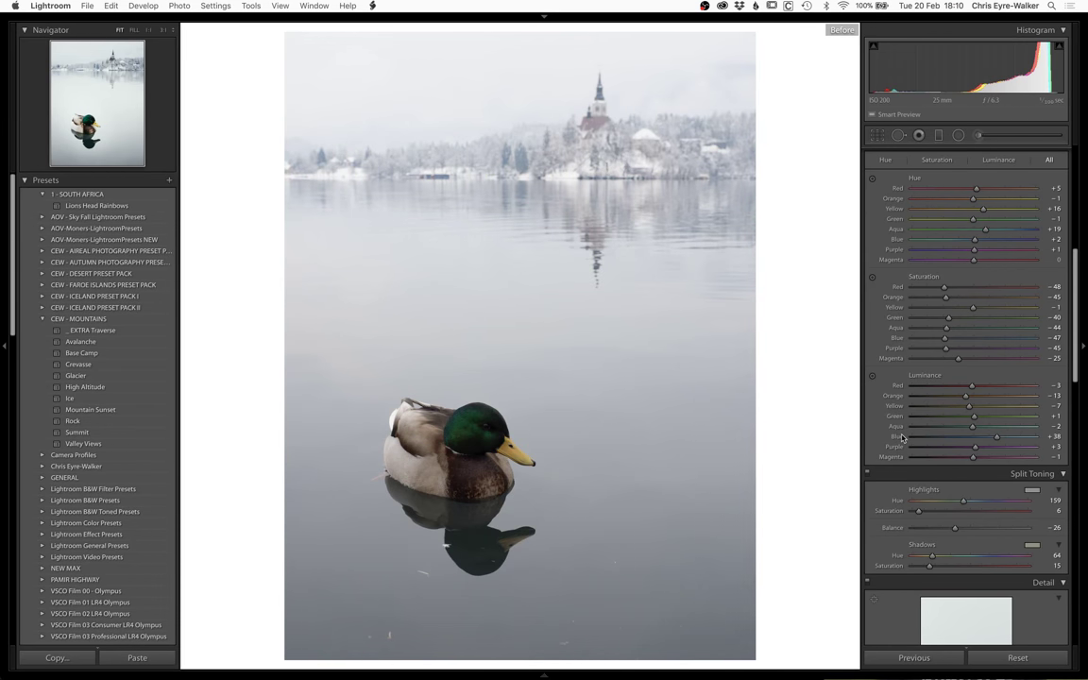
{"action": "key", "text": "backslash"}
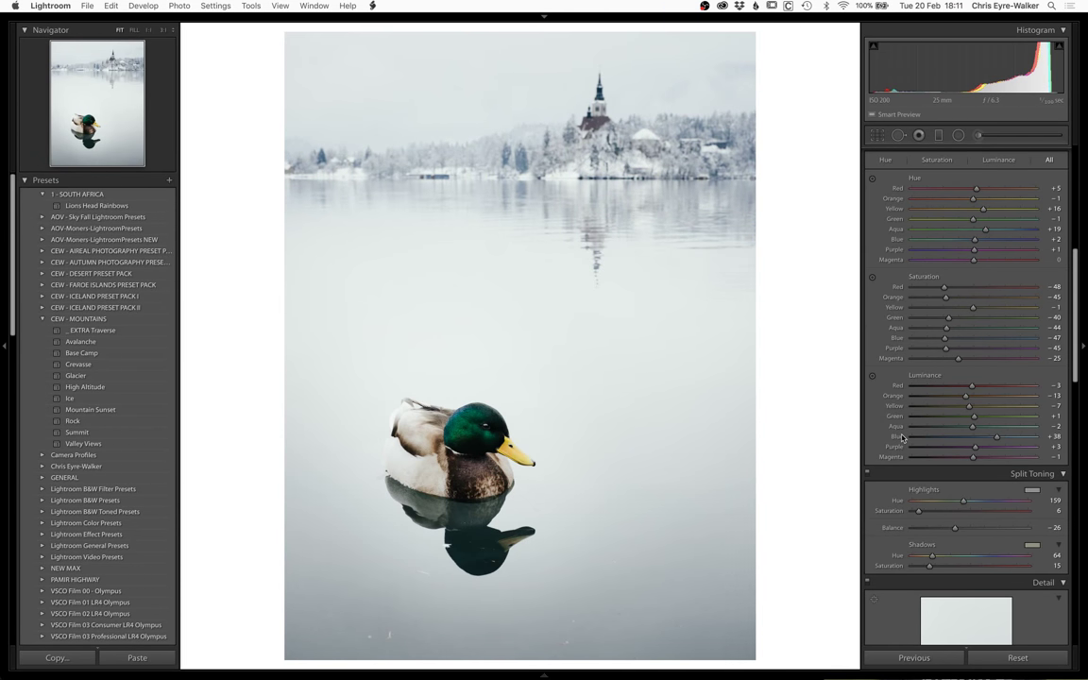
{"action": "scroll", "coordinate": [927, 564], "scroll_direction": "down", "scroll_amount": 10}
{"action": "scroll", "coordinate": [927, 564], "scroll_direction": "down", "scroll_amount": 8}
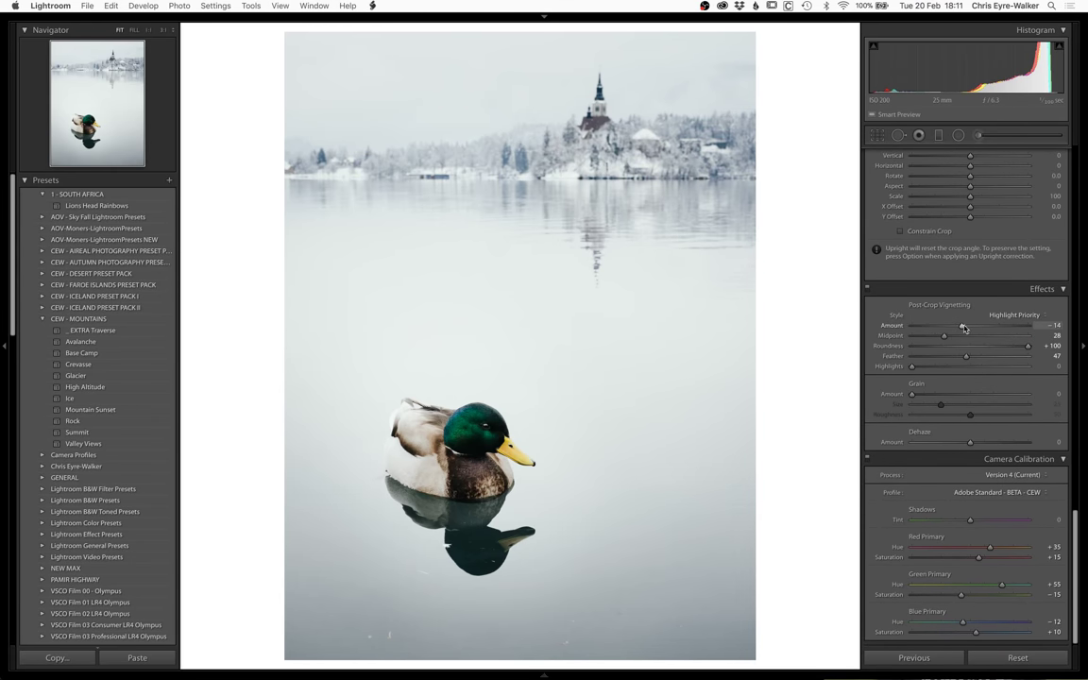
{"action": "left_click_drag", "start_coordinate": [962, 325], "coordinate": [961, 326]}
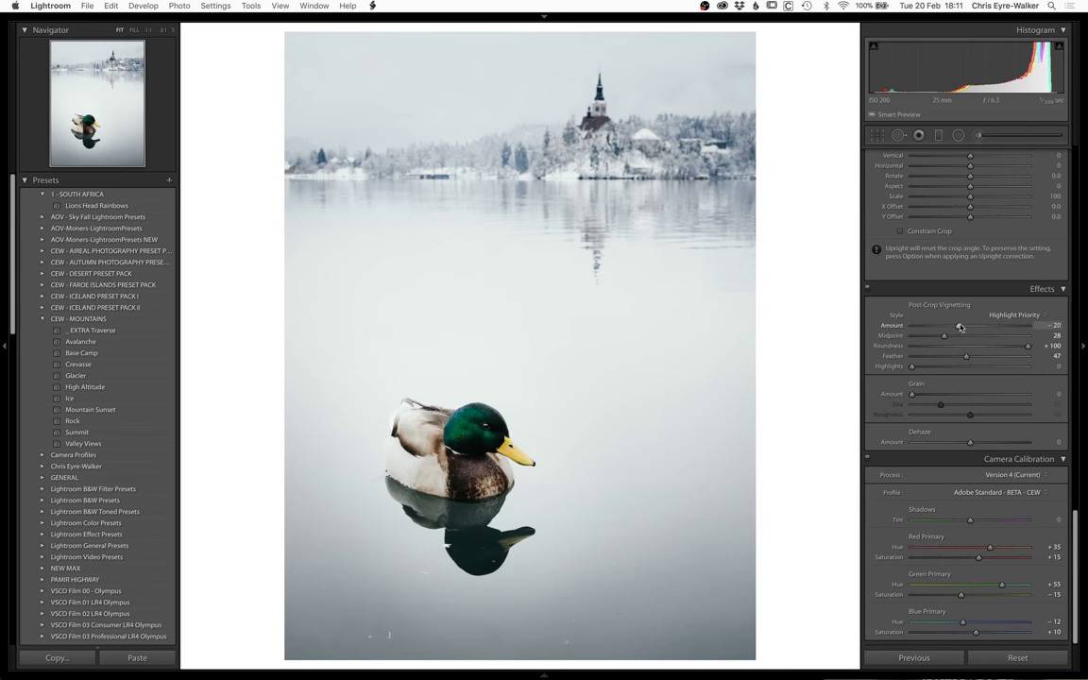
Step: Add a graduated filter darkening the bottom of the duck photo
{"action": "key", "text": "m"}
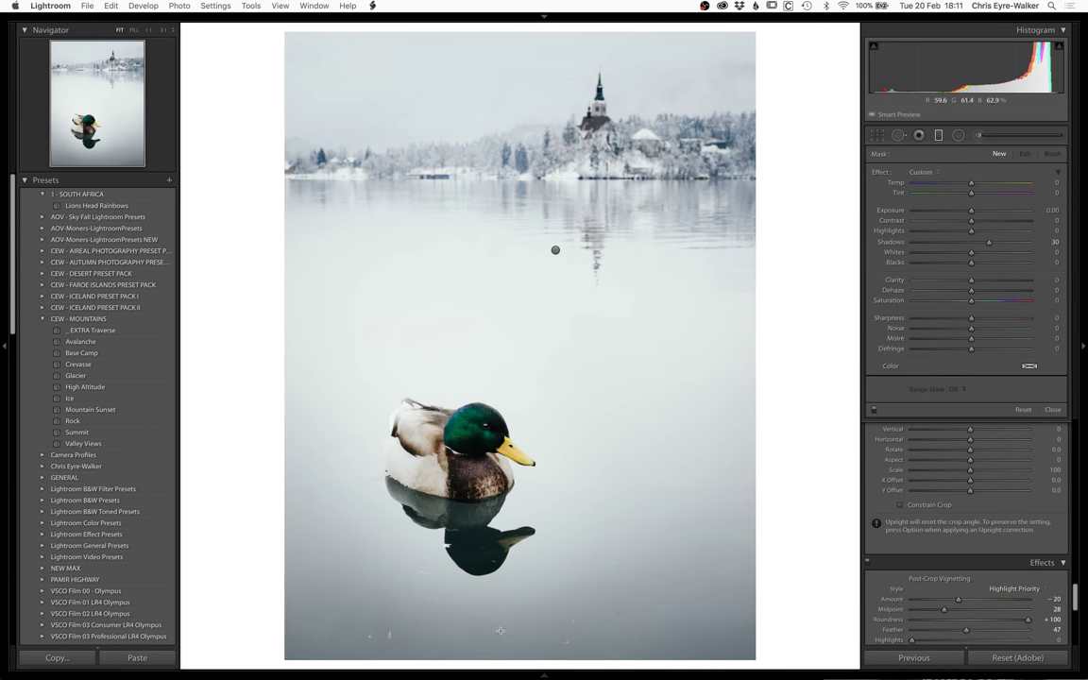
{"action": "left_click_drag", "start_coordinate": [503, 631], "coordinate": [506, 337]}
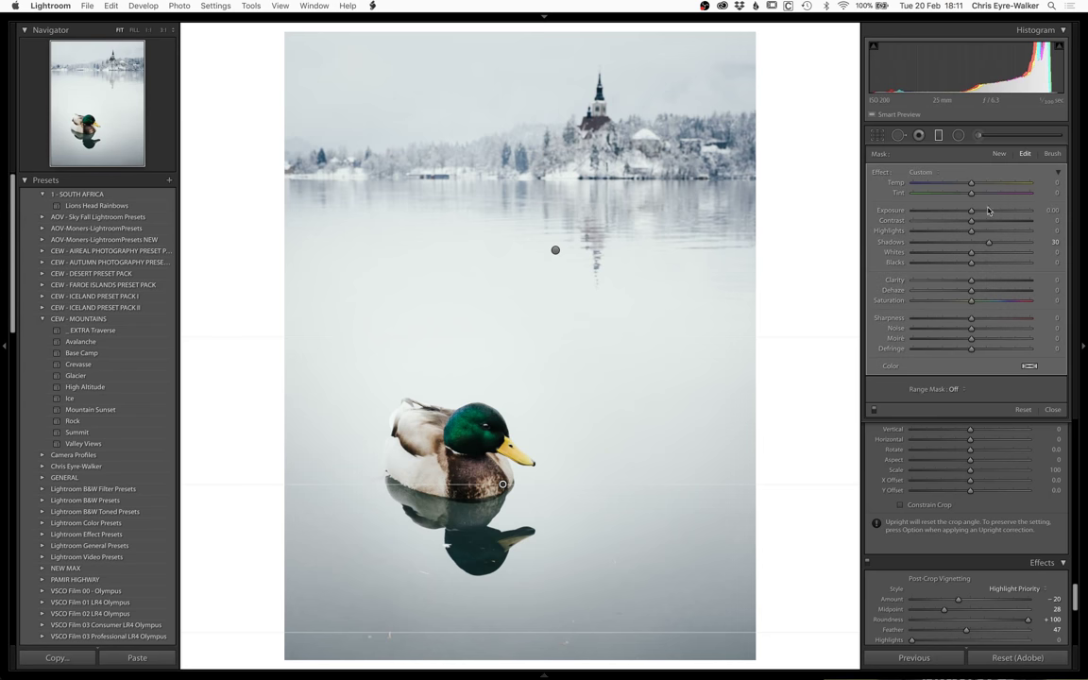
{"action": "left_click_drag", "start_coordinate": [988, 248], "coordinate": [968, 215]}
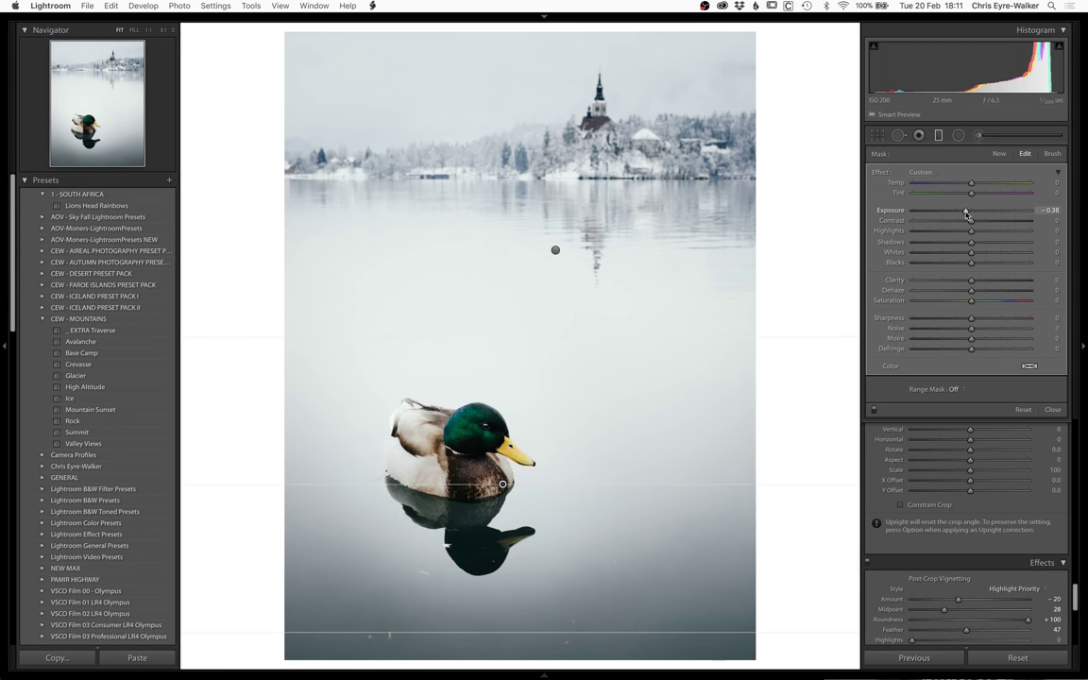
{"action": "key", "text": "Delete"}
{"action": "key", "text": "m"}
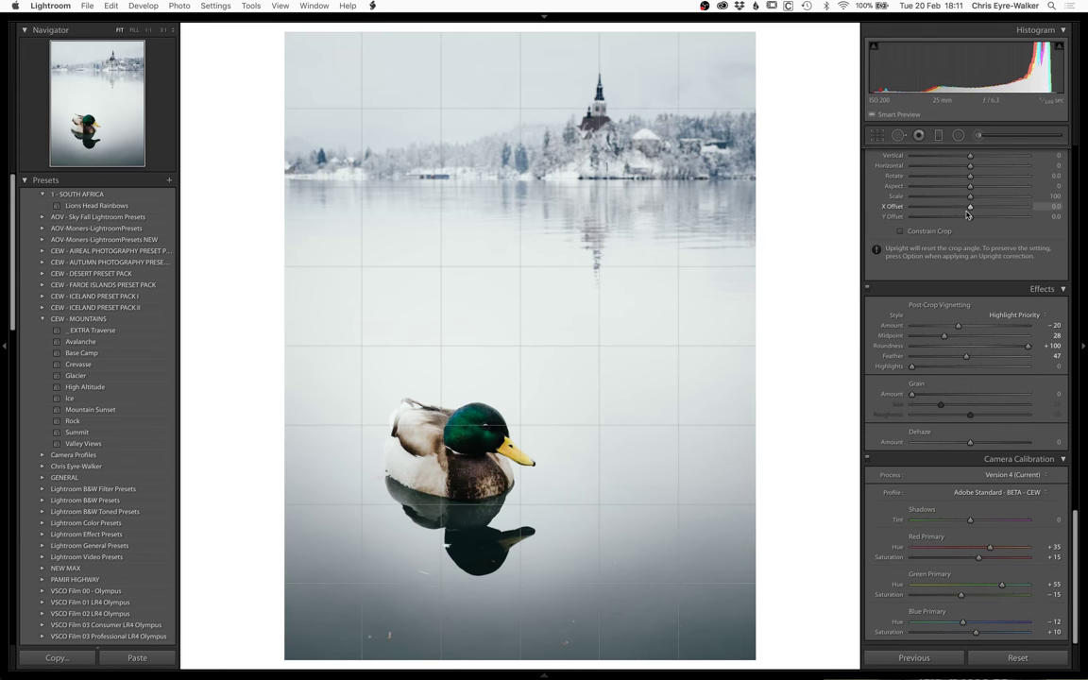
Step: Straighten the duck photo by about −0.82 degrees
{"action": "key", "text": "r"}
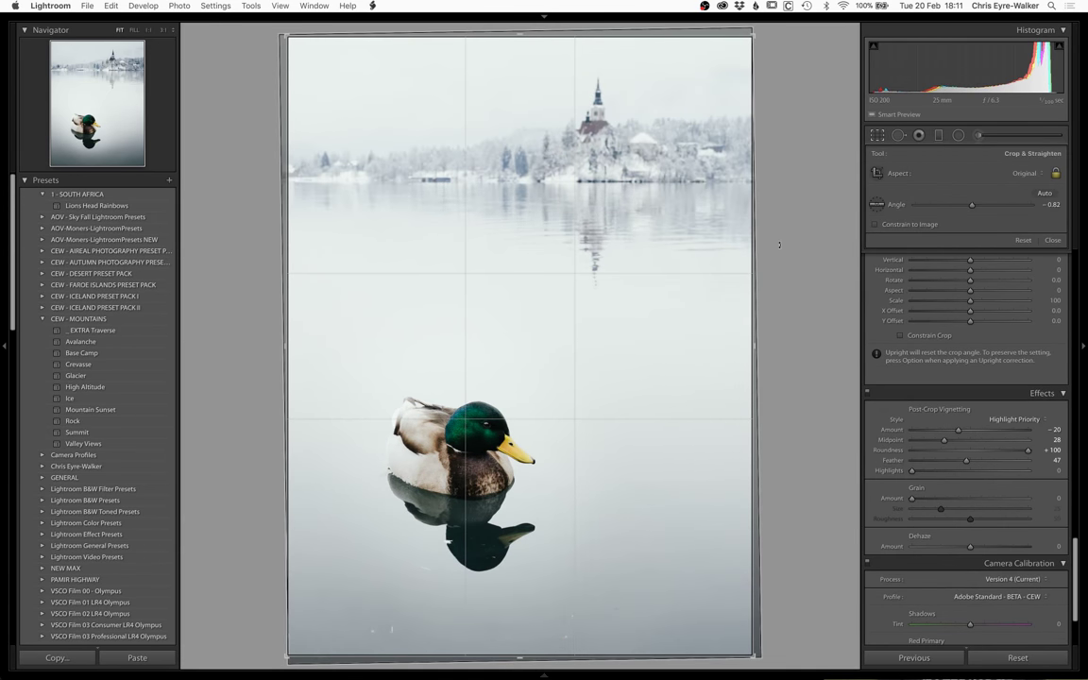
{"action": "key", "text": "r"}
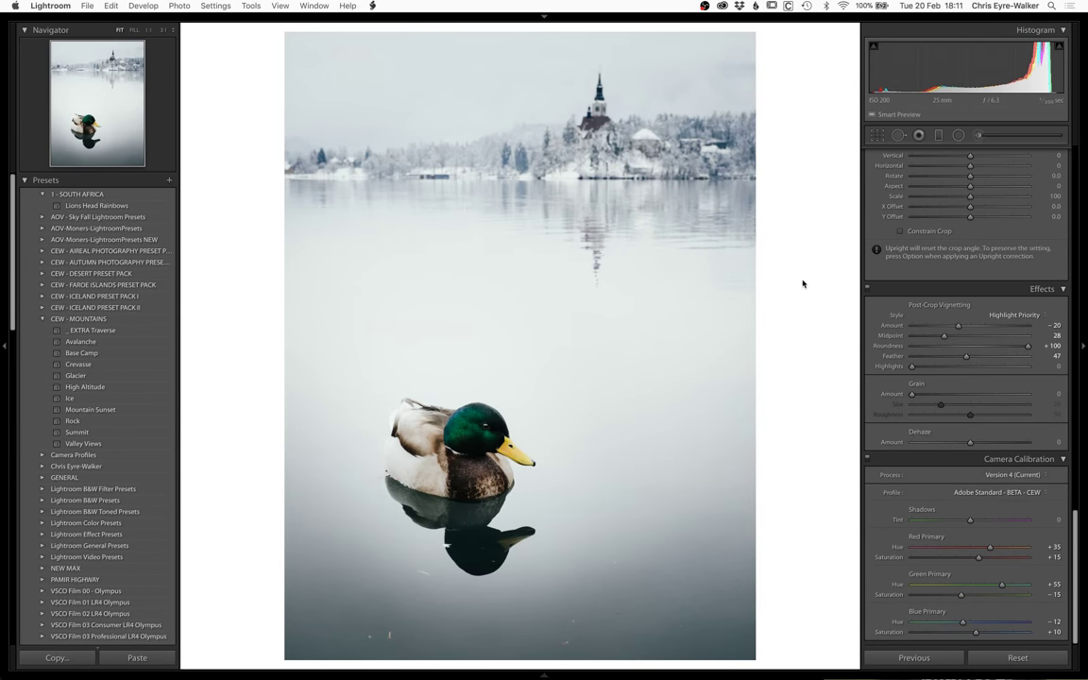
{"action": "key", "text": "super+Tab"}
Step: Move to the snowy forest photo and paste the copied misty settings onto it
{"action": "key", "text": "Right"}
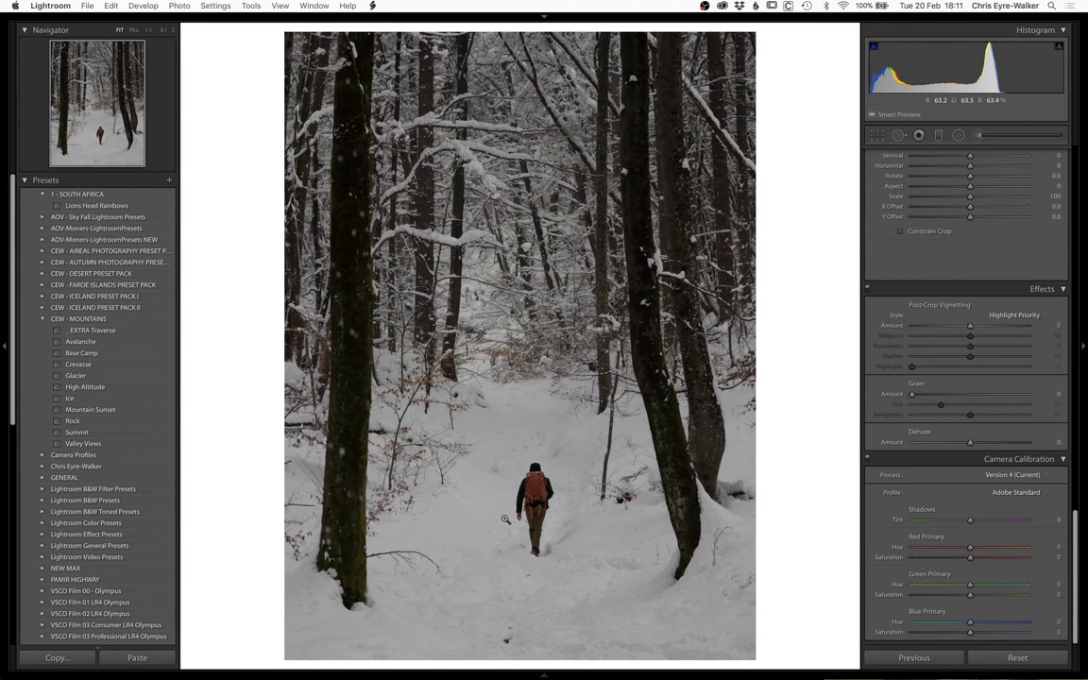
{"action": "key", "text": "super+z"}
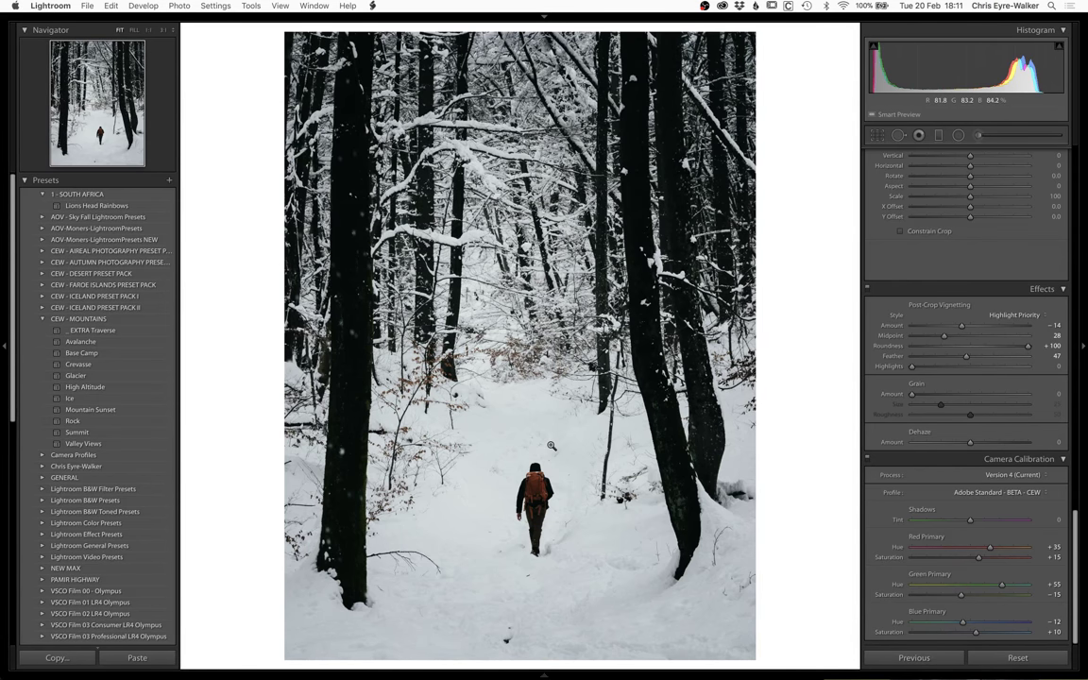
Step: Raise the forest photo's Exposure to +0.91, lower the top tone-curve point, and adjust Highlights
{"action": "scroll", "coordinate": [893, 326], "scroll_direction": "up", "scroll_amount": 10}
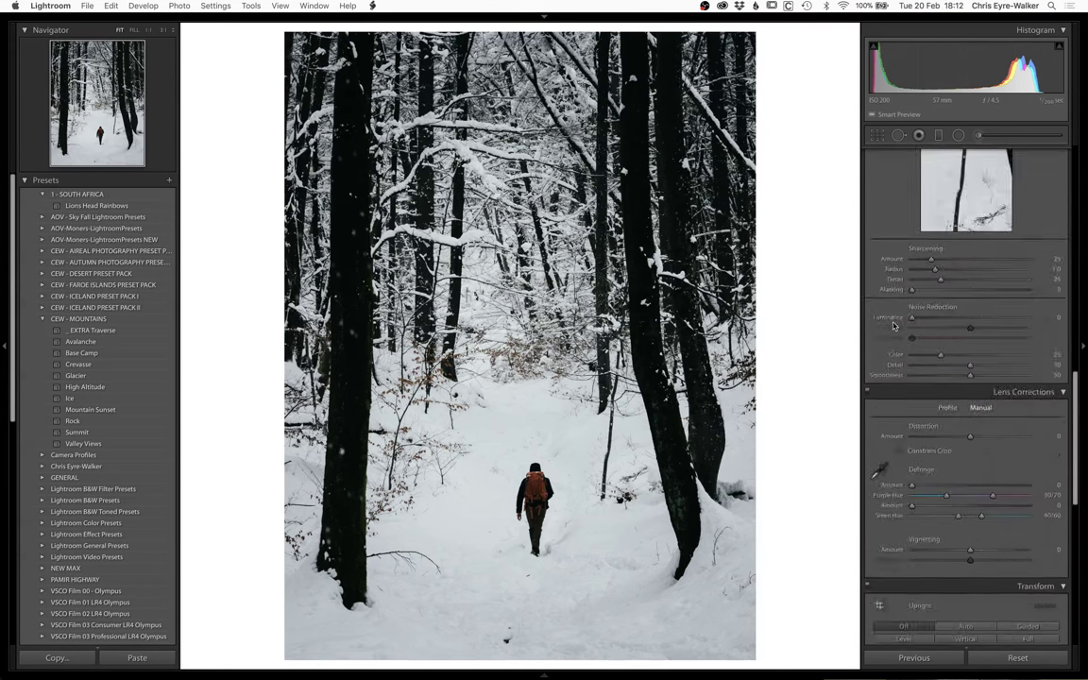
{"action": "scroll", "coordinate": [892, 326], "scroll_direction": "up", "scroll_amount": 10}
{"action": "key", "text": "shift+equal"}
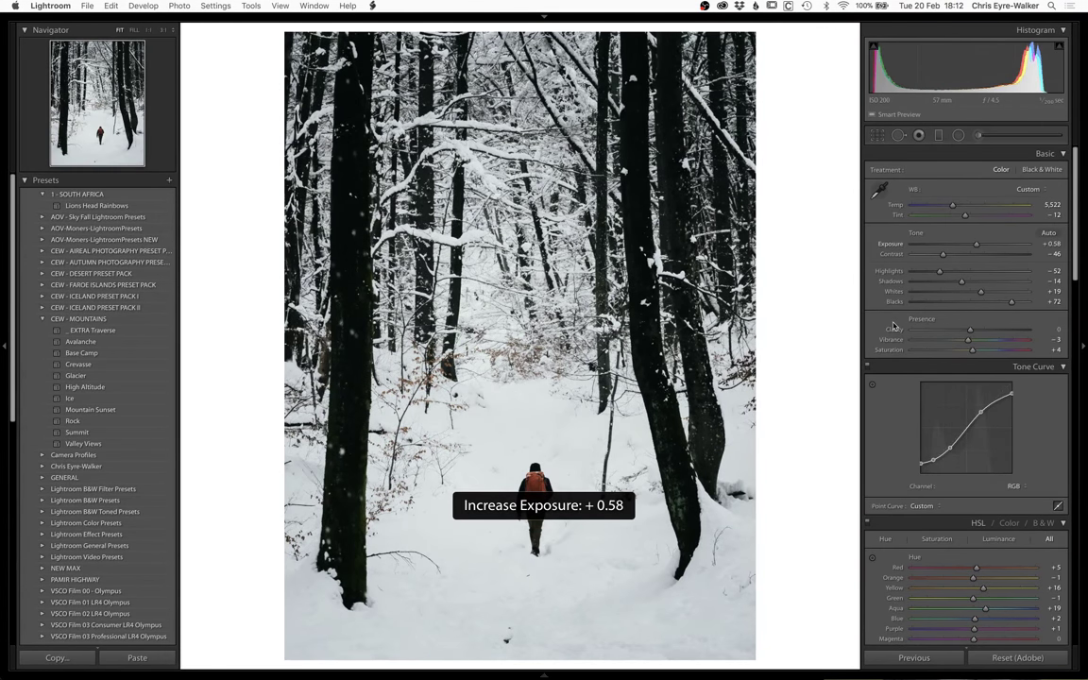
{"action": "key", "text": "shift+equal"}
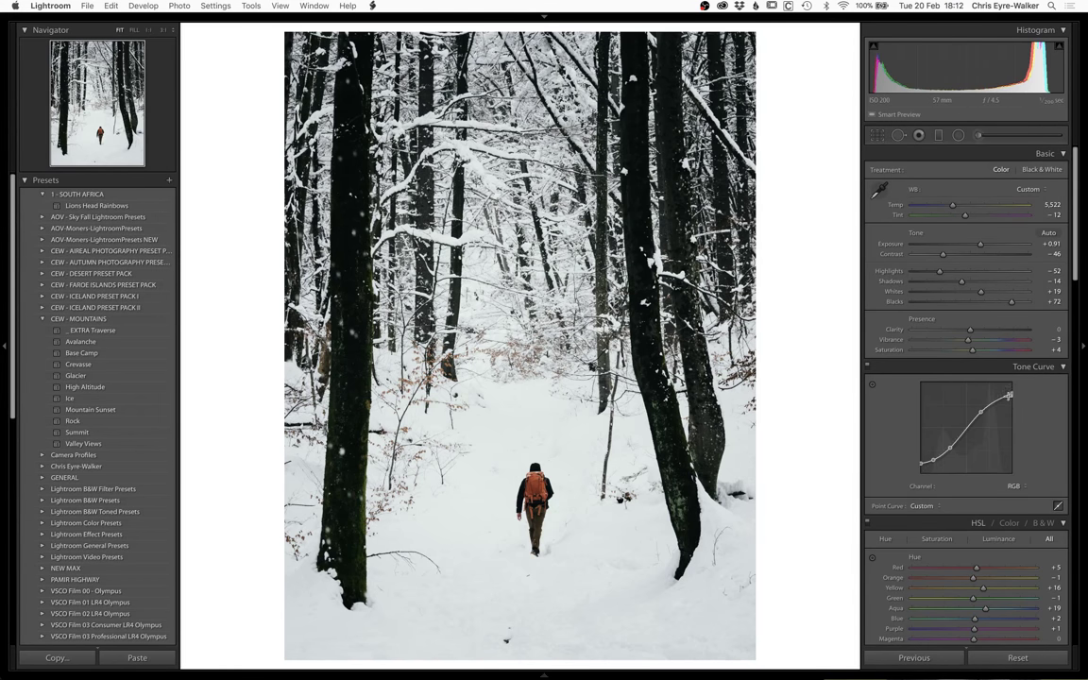
{"action": "left_click_drag", "start_coordinate": [1013, 398], "coordinate": [1017, 397]}
{"action": "mouse_move", "coordinate": [940, 271]}
{"action": "left_mouse_down"}
{"action": "mouse_move", "coordinate": [958, 272]}
{"action": "mouse_move", "coordinate": [941, 276]}
{"action": "left_mouse_up"}
Step: Add a Graduated Filter across the middle of the forest photo with Shadows raised
{"action": "key", "text": "m"}
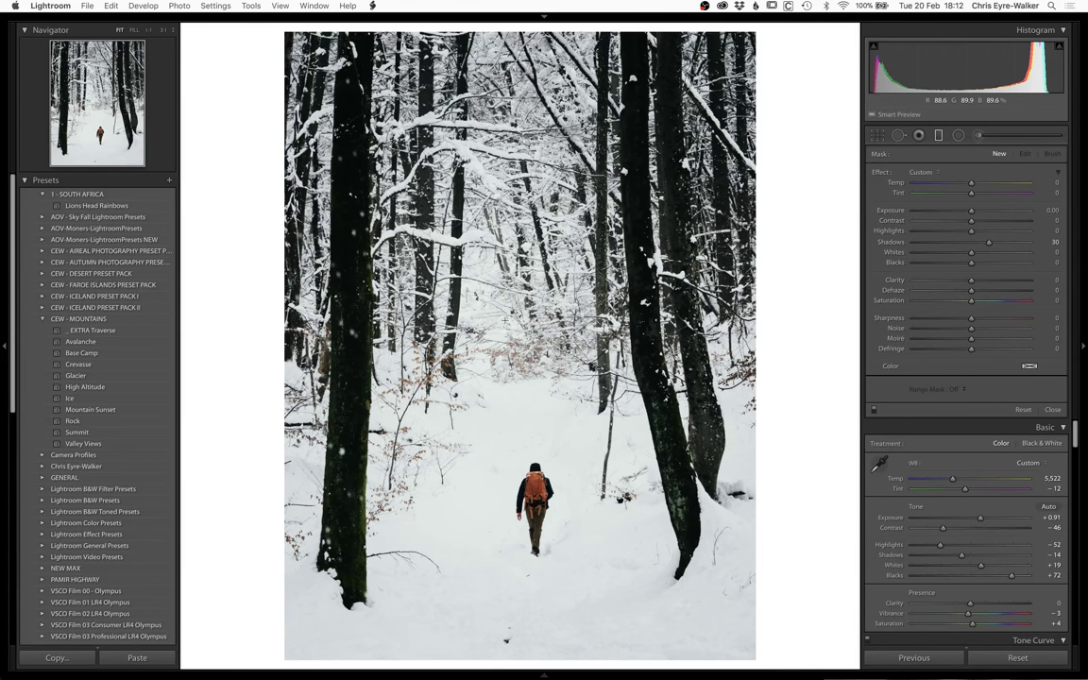
{"action": "left_click_drag", "start_coordinate": [515, 224], "coordinate": [515, 588]}
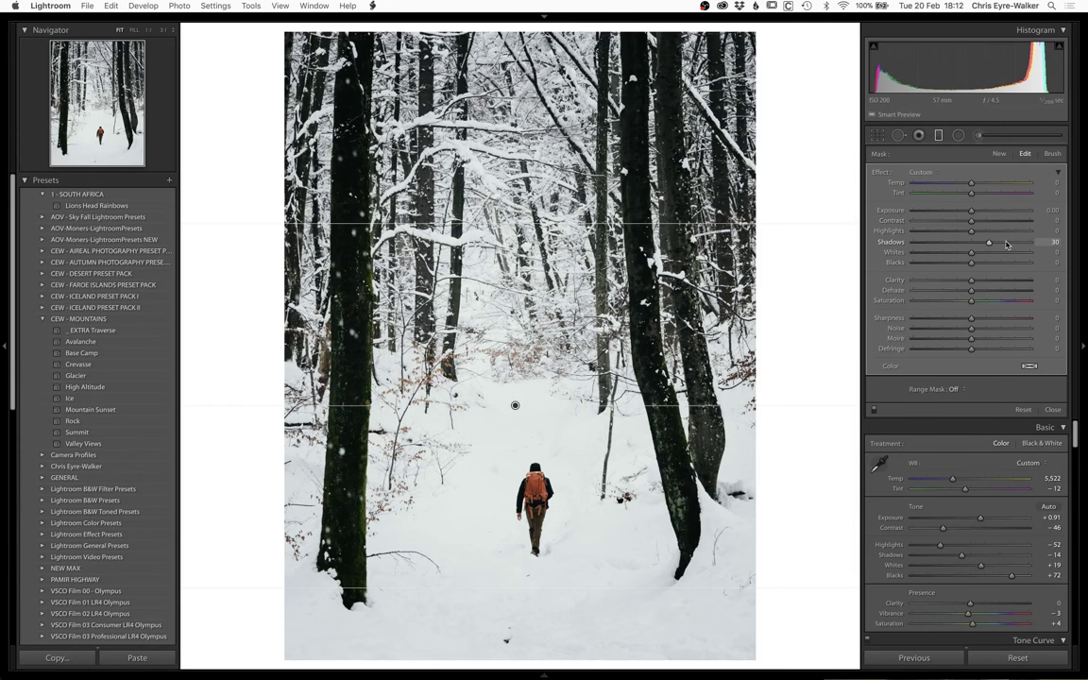
{"action": "left_click_drag", "start_coordinate": [989, 241], "coordinate": [965, 223]}
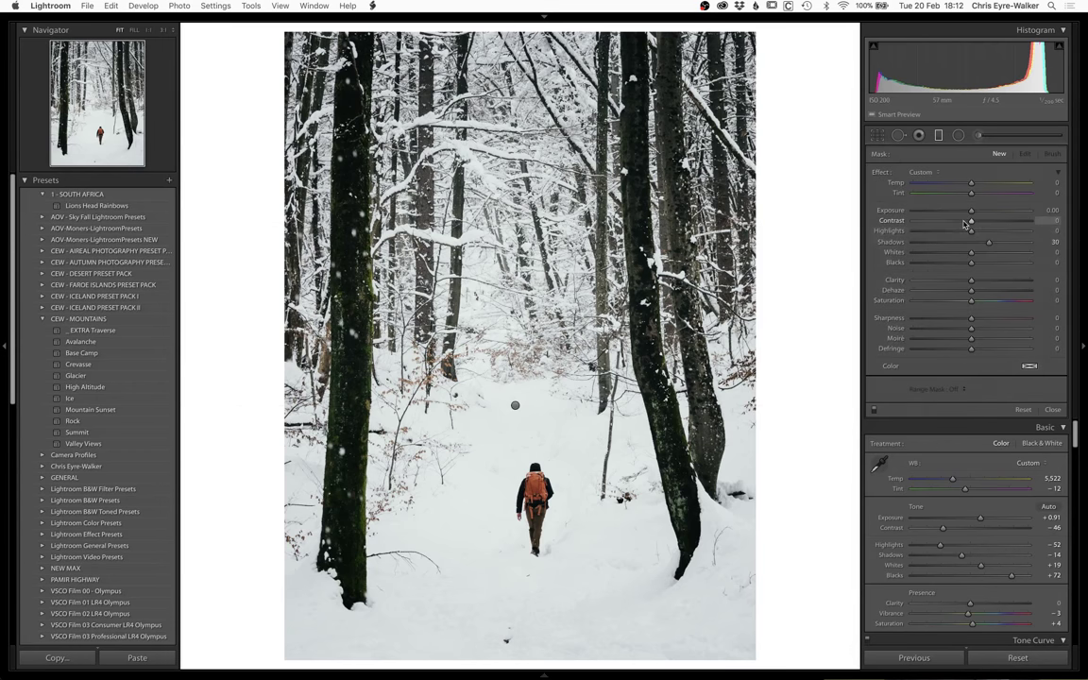
Step: Set Post-Crop Vignetting to Amount -37, Midpoint 26, Roundness -28, Feather 52
{"action": "scroll", "coordinate": [1031, 430], "scroll_direction": "down", "scroll_amount": 15}
{"action": "scroll", "coordinate": [1030, 430], "scroll_direction": "down", "scroll_amount": 10}
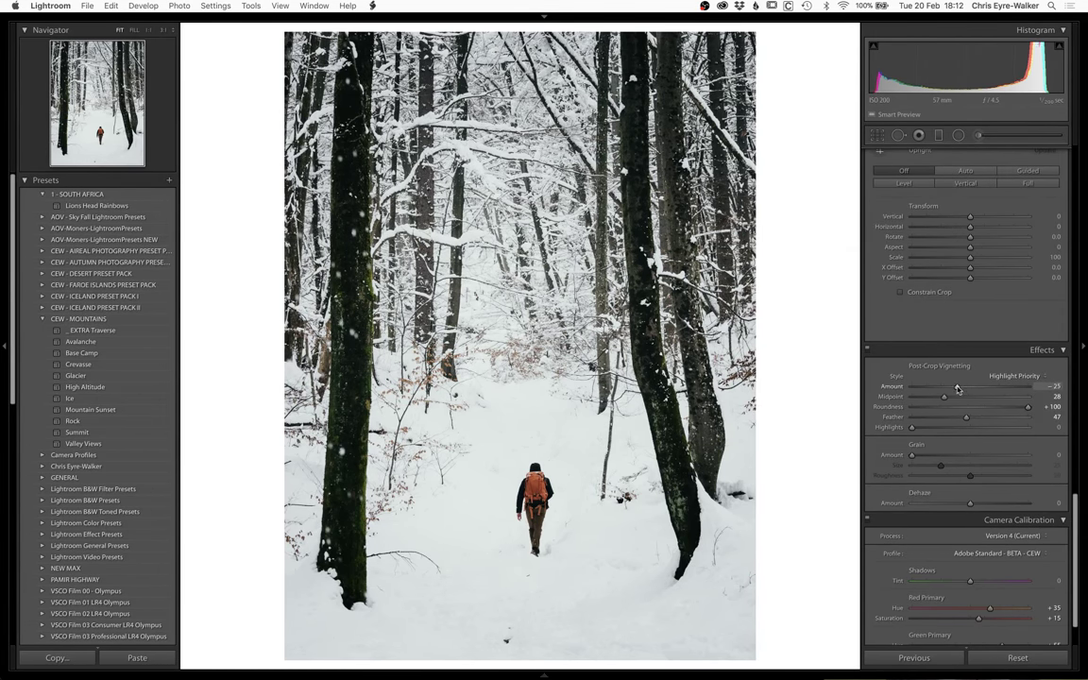
{"action": "left_click_drag", "start_coordinate": [963, 388], "coordinate": [957, 388]}
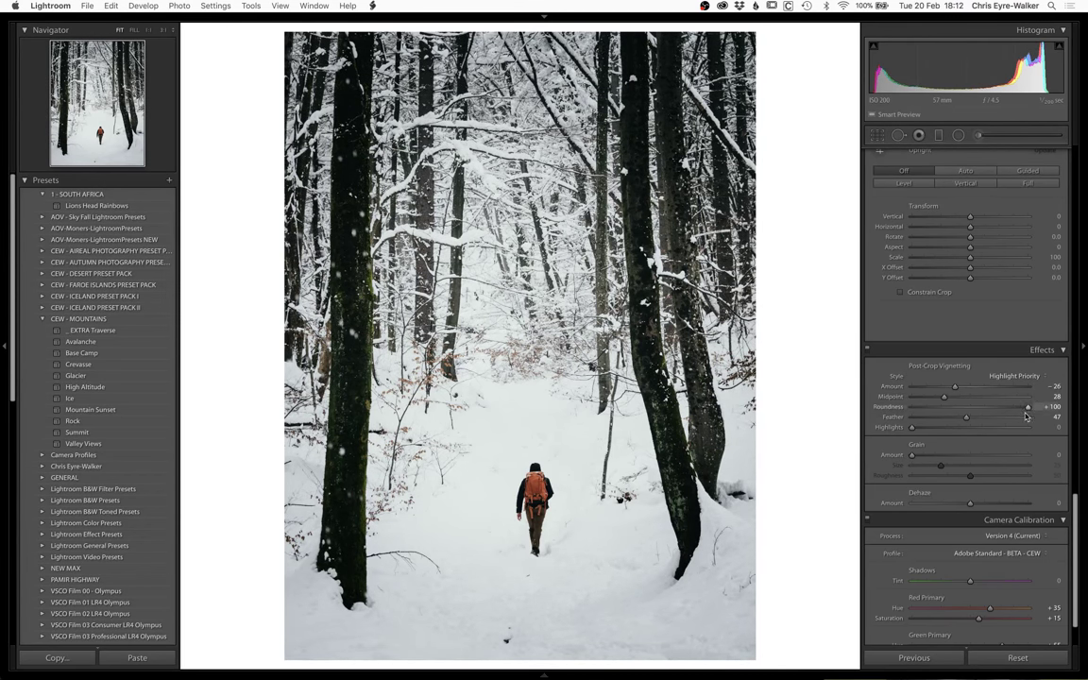
{"action": "left_click_drag", "start_coordinate": [1028, 407], "coordinate": [911, 418]}
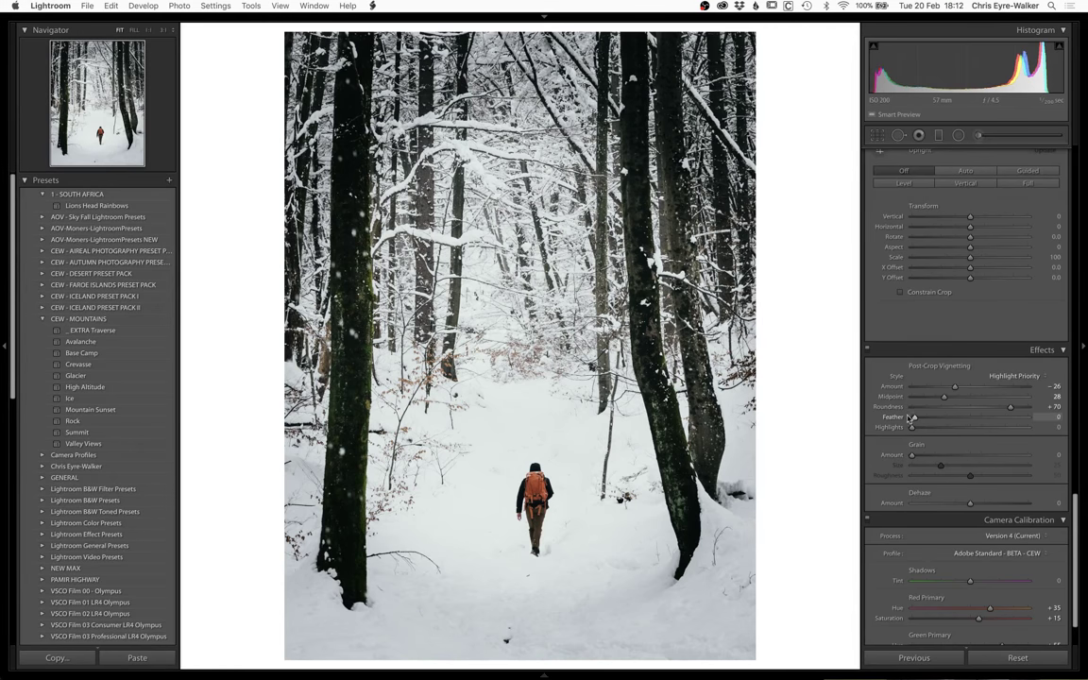
{"action": "left_click_drag", "start_coordinate": [1010, 408], "coordinate": [948, 387]}
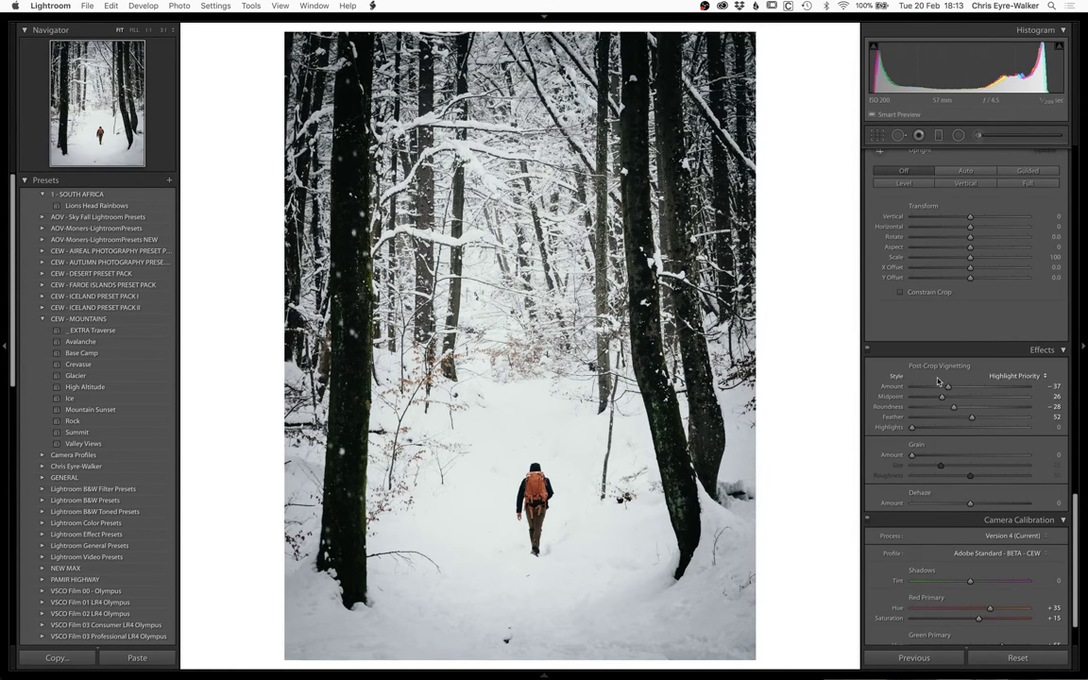
Step: Set the forest photo's Basic Shadows to -2
{"action": "scroll", "coordinate": [940, 383], "scroll_direction": "up", "scroll_amount": 10}
{"action": "scroll", "coordinate": [940, 383], "scroll_direction": "up", "scroll_amount": 3}
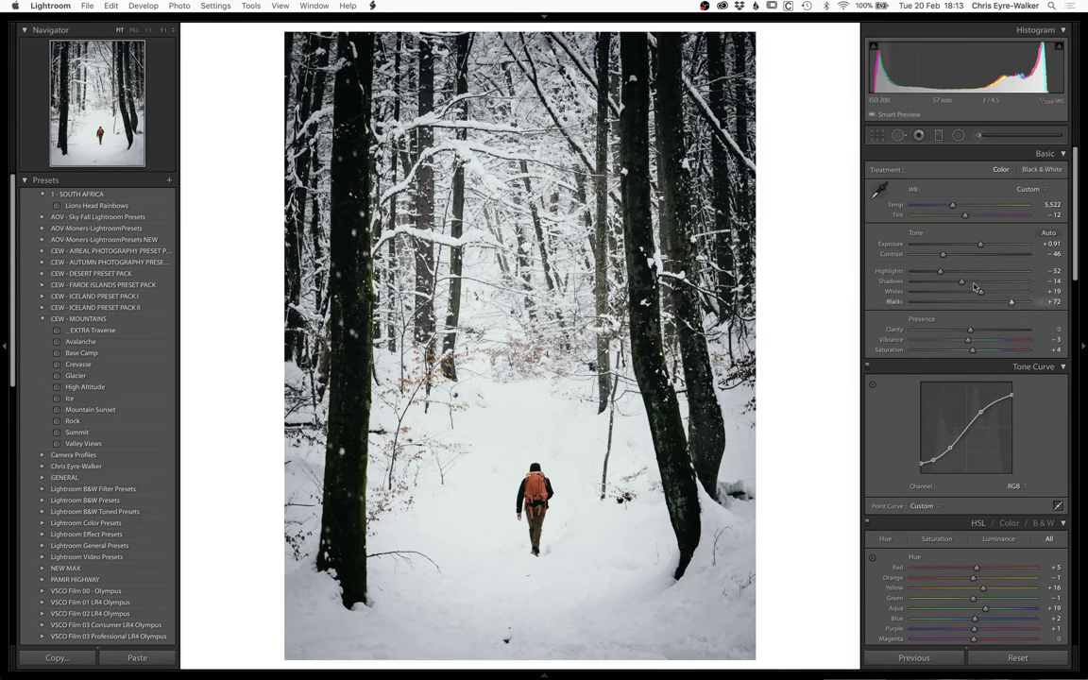
{"action": "left_click_drag", "start_coordinate": [962, 282], "coordinate": [969, 284]}
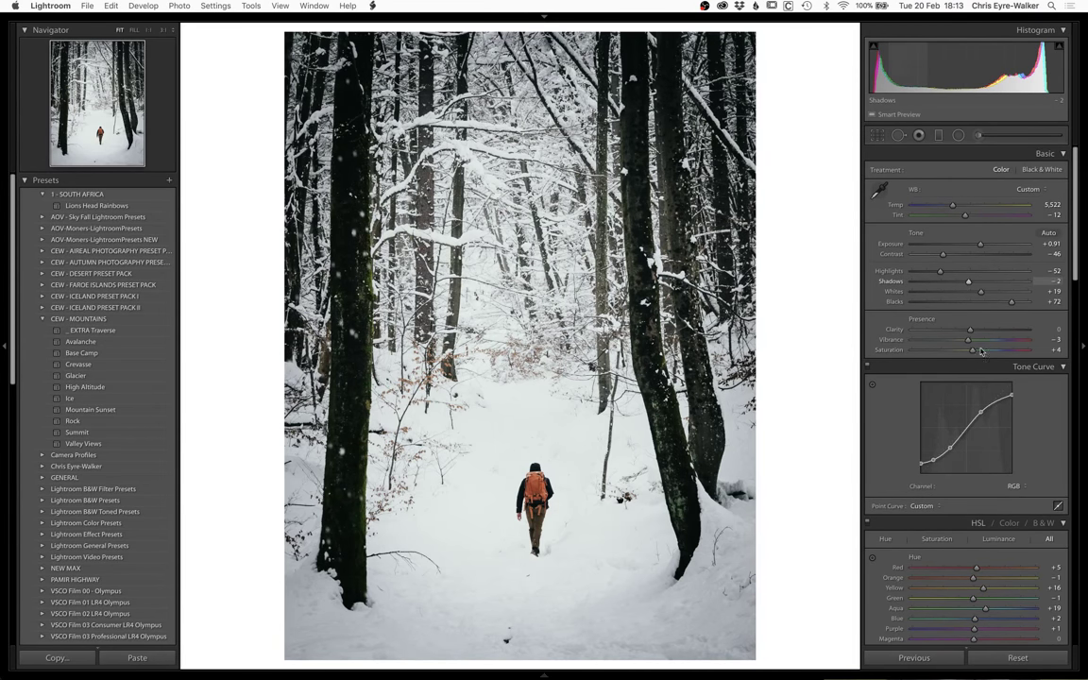
Step: In HSL, set Orange Luminance to +14 and Orange Saturation to -31
{"action": "scroll", "coordinate": [973, 425], "scroll_direction": "down", "scroll_amount": 5}
{"action": "scroll", "coordinate": [975, 461], "scroll_direction": "down", "scroll_amount": 1}
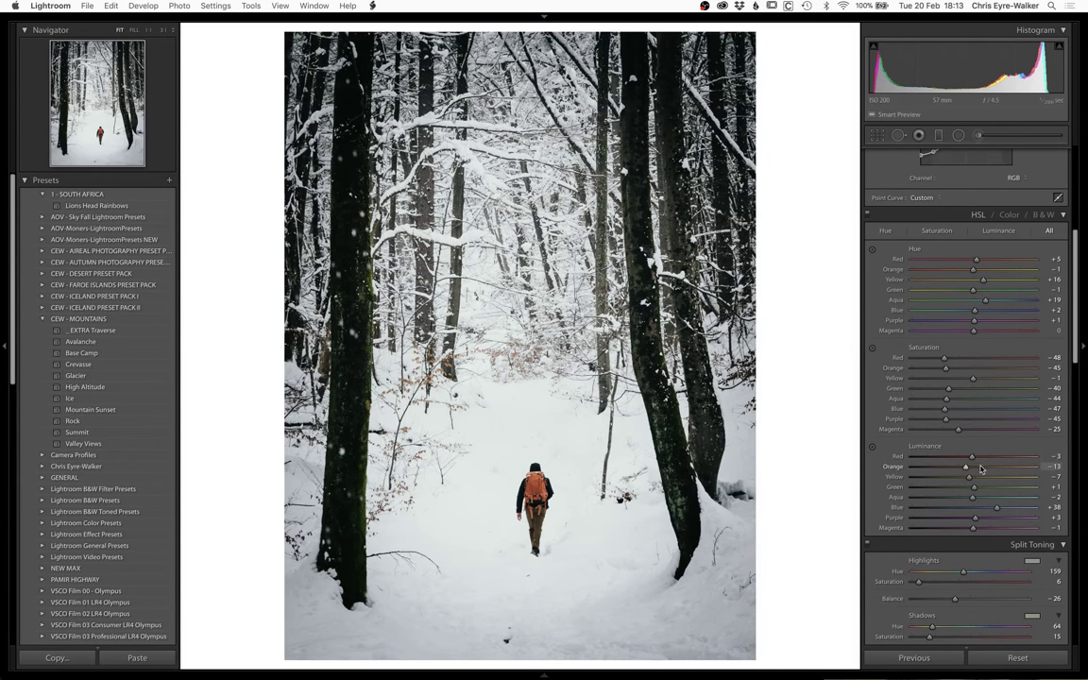
{"action": "left_click_drag", "start_coordinate": [966, 467], "coordinate": [983, 469]}
{"action": "left_click_drag", "start_coordinate": [945, 368], "coordinate": [956, 370]}
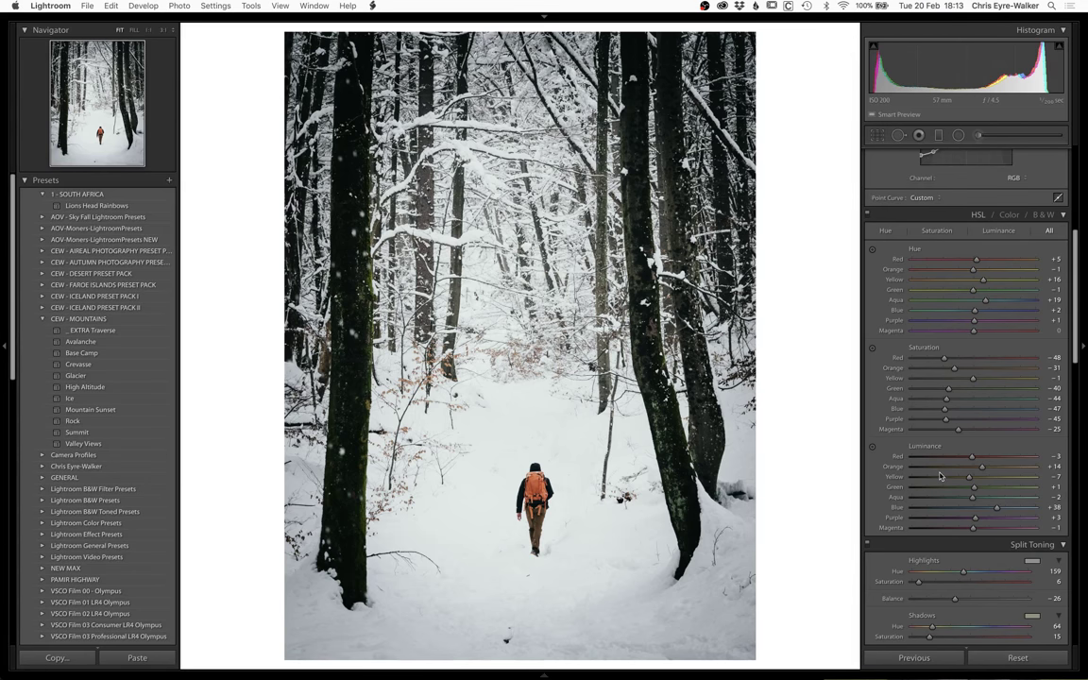
{"action": "scroll", "coordinate": [940, 476], "scroll_direction": "down", "scroll_amount": 6}
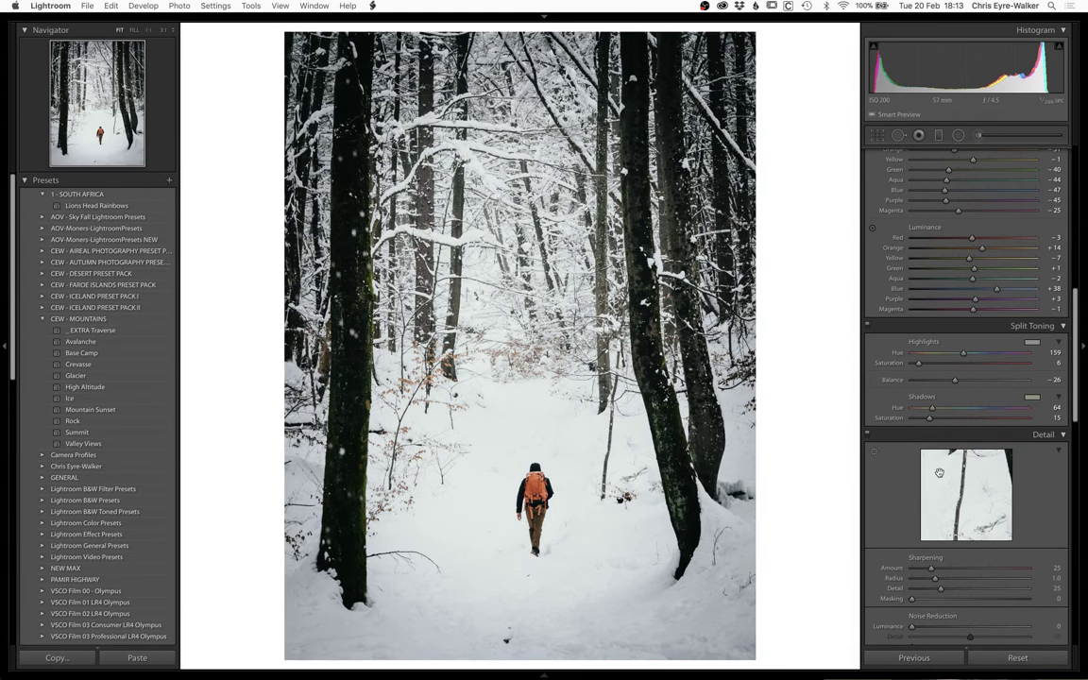
{"action": "scroll", "coordinate": [940, 472], "scroll_direction": "down", "scroll_amount": 1}
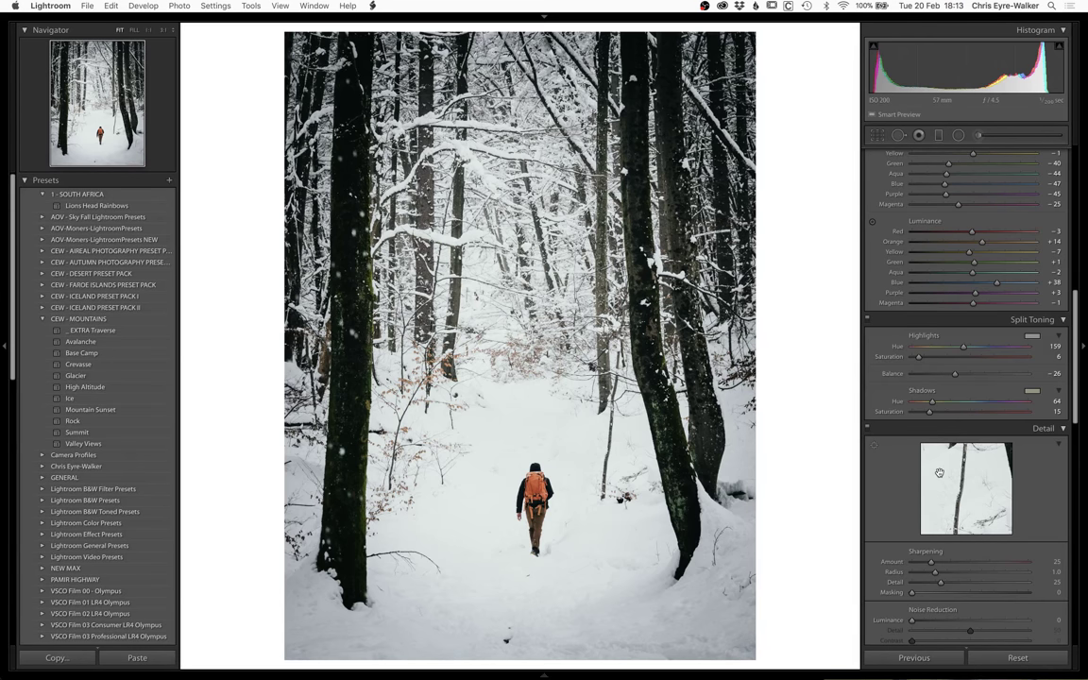
Step: Step back two photos to the Lake Bled jetty image, then switch to OBS
{"action": "key", "text": "Right"}
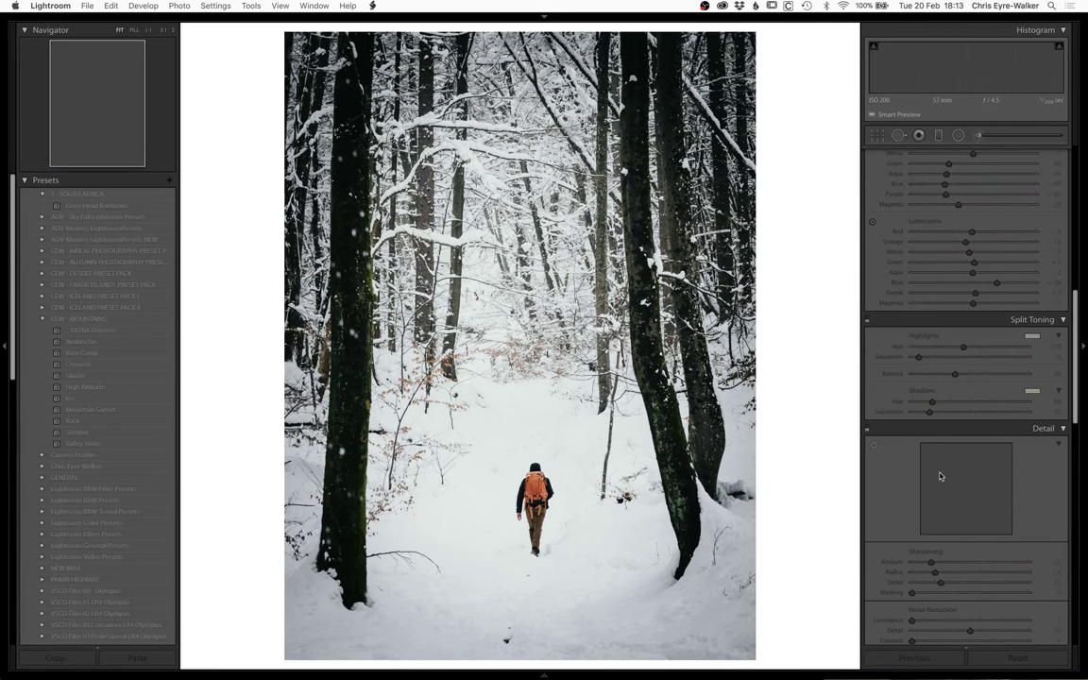
{"action": "key", "text": "Right"}
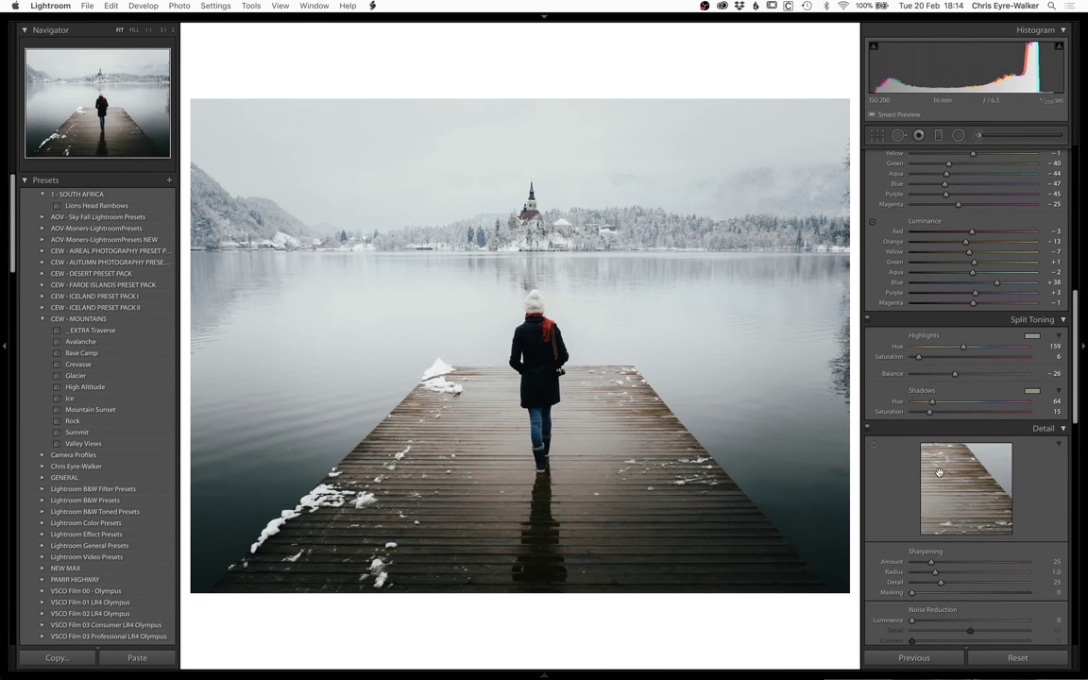
{"action": "key", "text": "super+Tab"}
{"action": "key", "text": "super+Tab"}
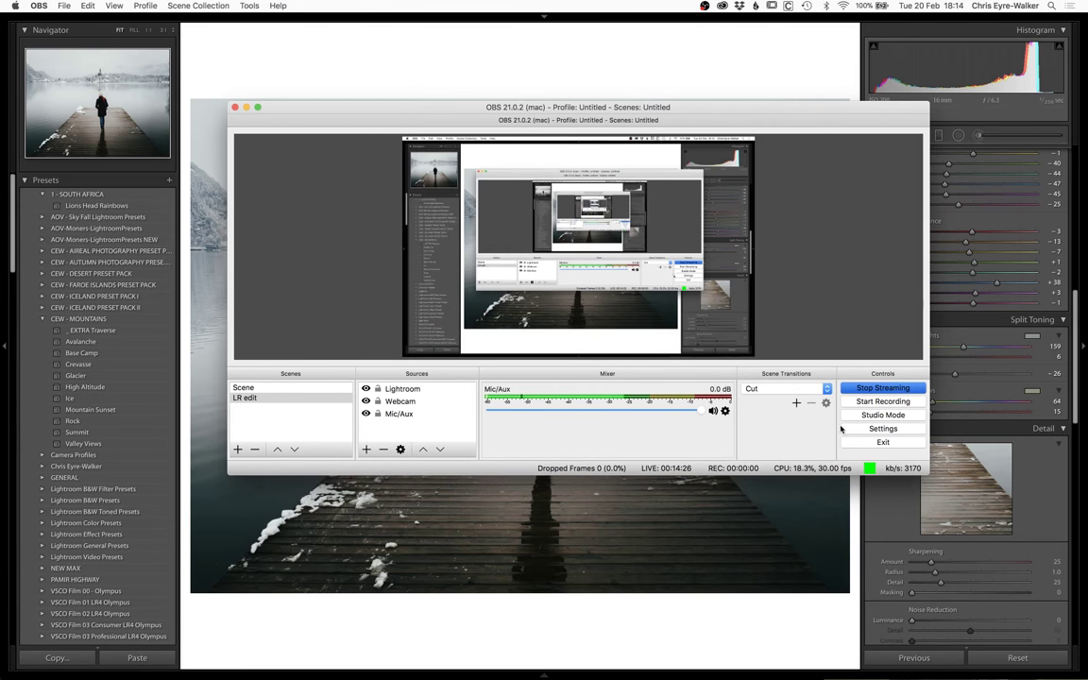